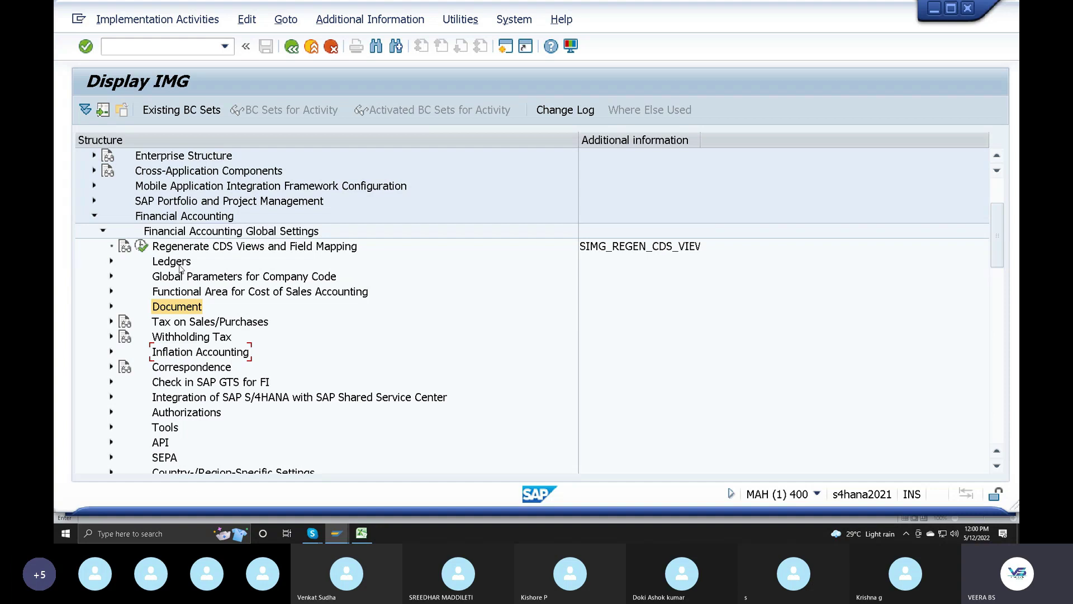
Open Define Variants for Open Posting Periods under Ledgers, Fiscal Year and Posting Periods, Posting Periods in the IMG structure.
{"action": "left_click", "coordinate": [112, 262]}
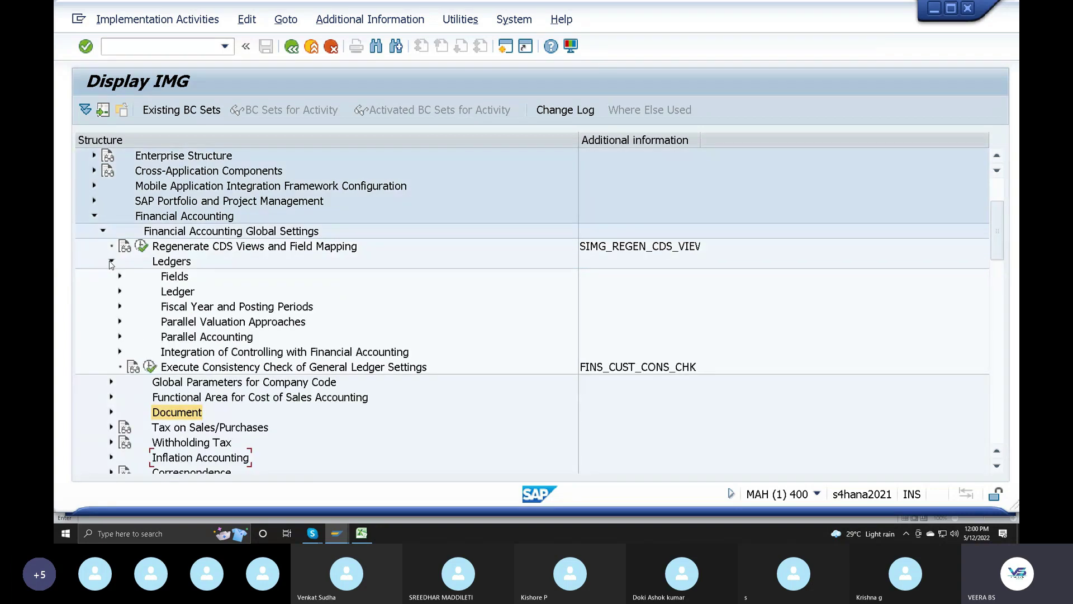
{"action": "left_click", "coordinate": [119, 307]}
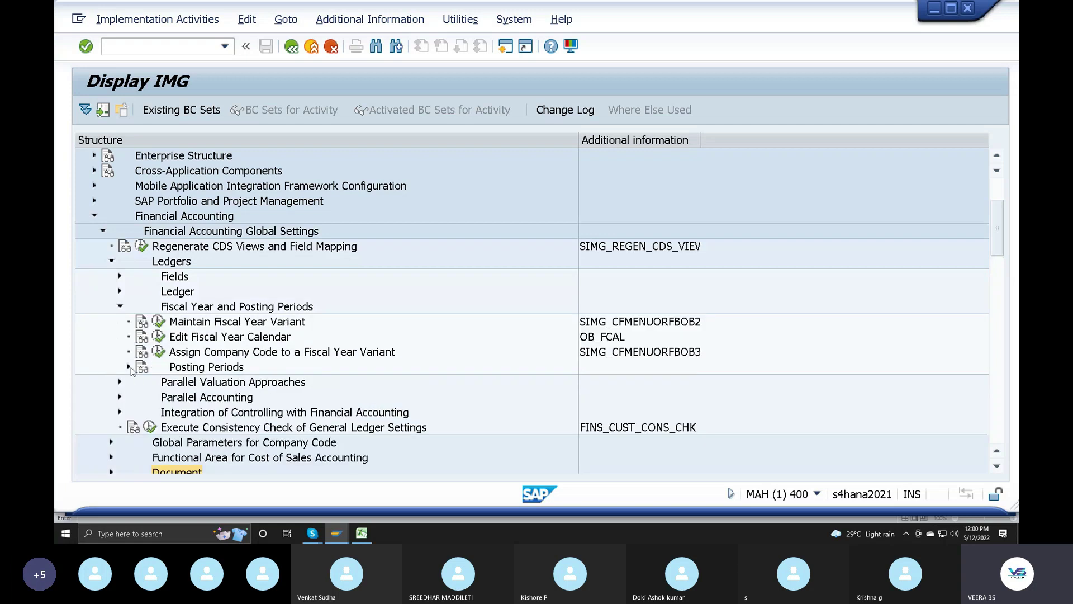
{"action": "left_click", "coordinate": [129, 367]}
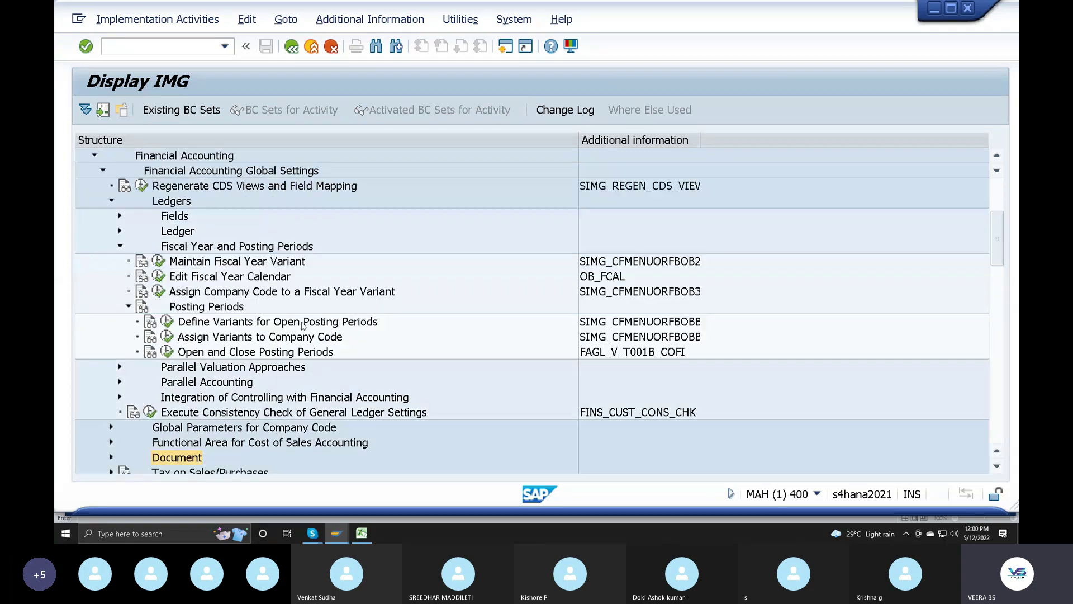
{"action": "left_click", "coordinate": [167, 321]}
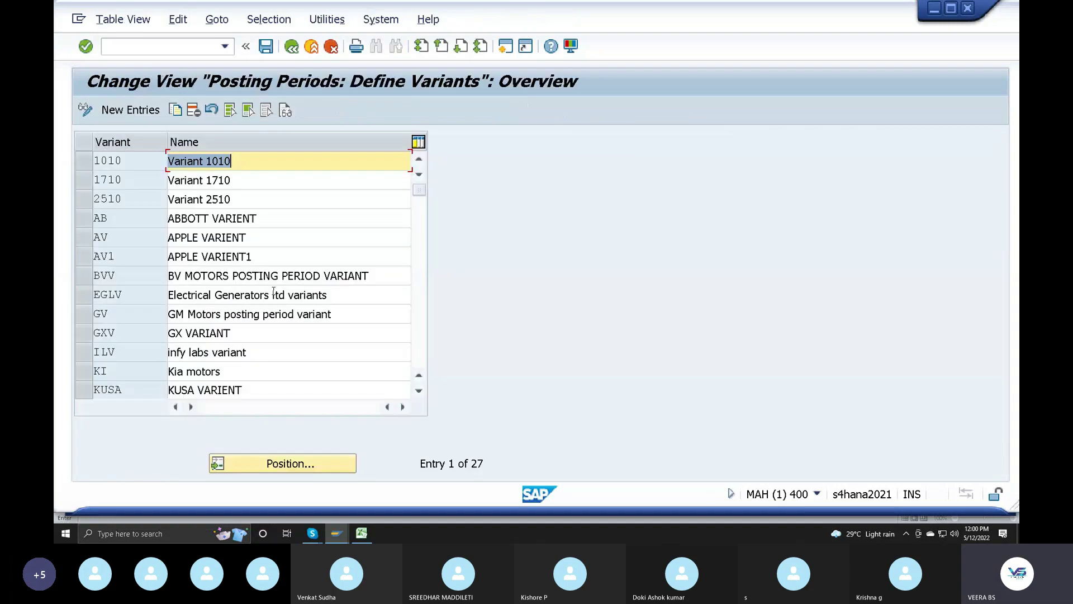
Create a new posting period variant SV named SAMSUNG OPEN AND POSTING PER VAR and try to save it.
{"action": "left_click", "coordinate": [125, 110]}
{"action": "type", "text": "SV"}
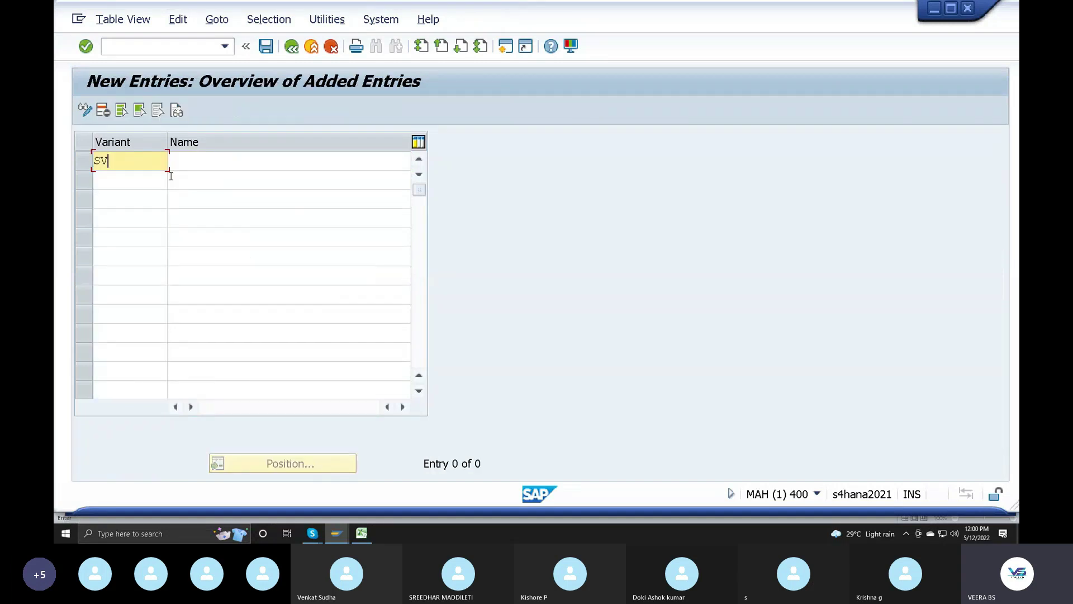
{"action": "left_click", "coordinate": [201, 161]}
{"action": "type", "text": "SAMSUNG P"}
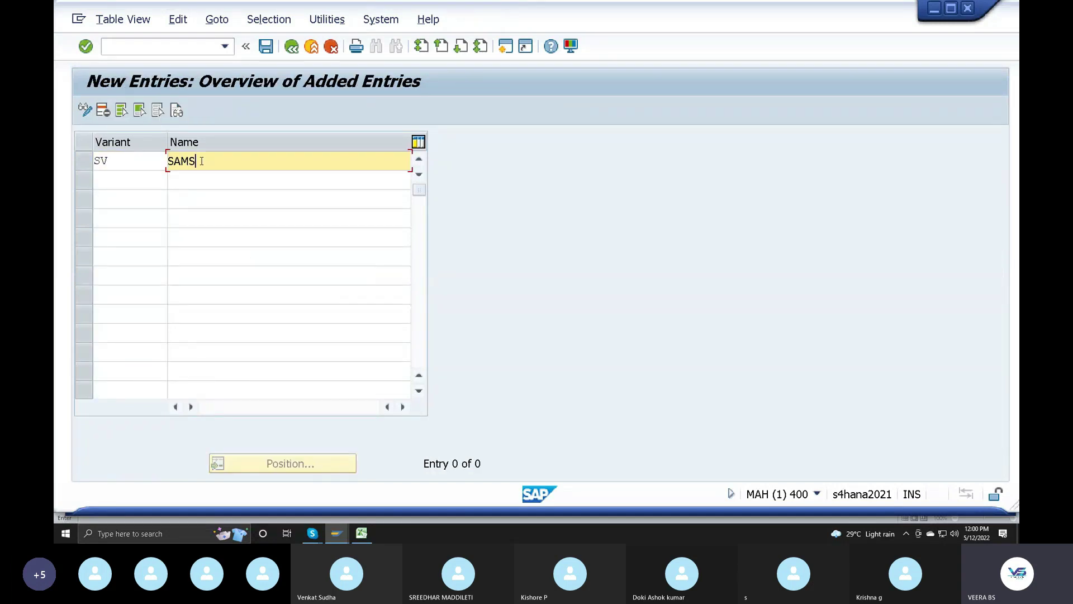
{"action": "key", "text": "BackSpace"}
{"action": "type", "text": "OPENA ND"}
{"action": "key", "text": "BackSpace"}
{"action": "key", "text": "BackSpace"}
{"action": "key", "text": "BackSpace"}
{"action": "key", "text": "BackSpace"}
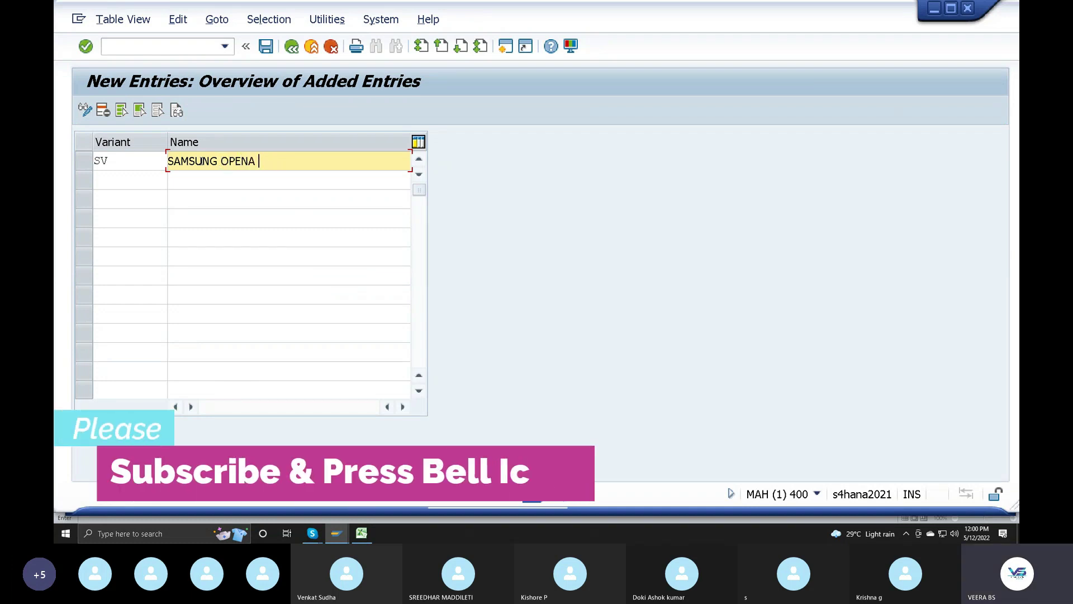
{"action": "type", "text": "AND POS"}
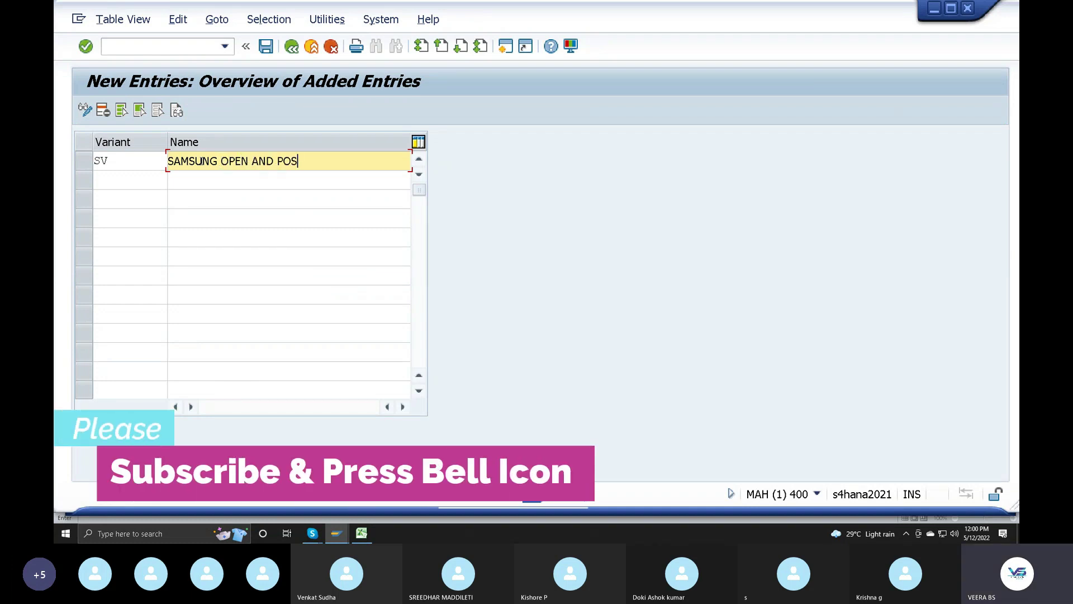
{"action": "type", "text": "TING PER VAR"}
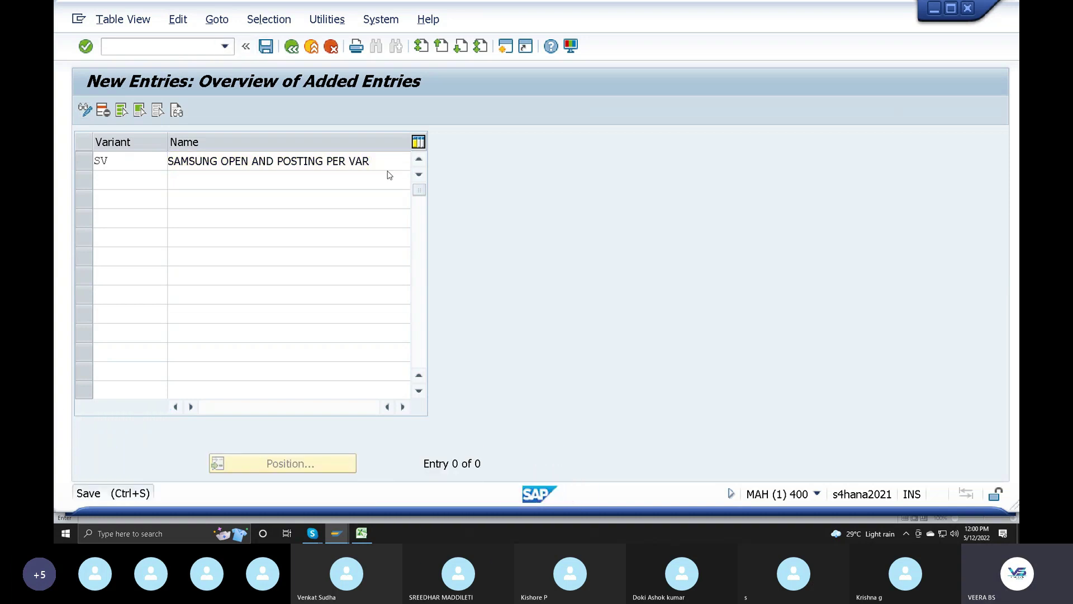
{"action": "left_click", "coordinate": [266, 46]}
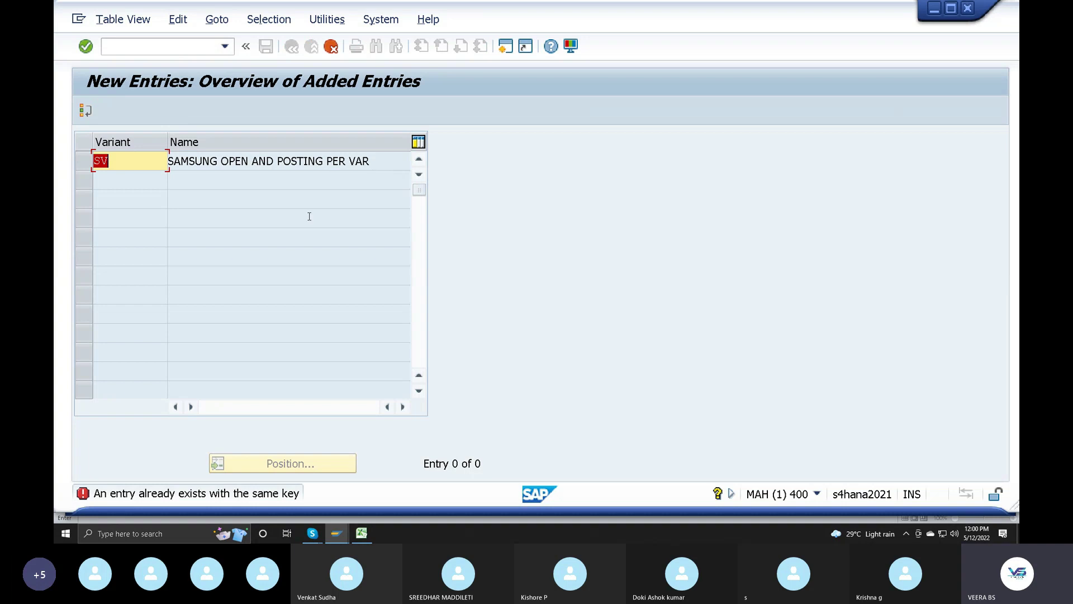
Change the new variant's key to SM, save it and leave the new entries view.
{"action": "left_click", "coordinate": [128, 162]}
{"action": "key", "text": "BackSpace"}
{"action": "type", "text": "M"}
{"action": "key", "text": "F3"}
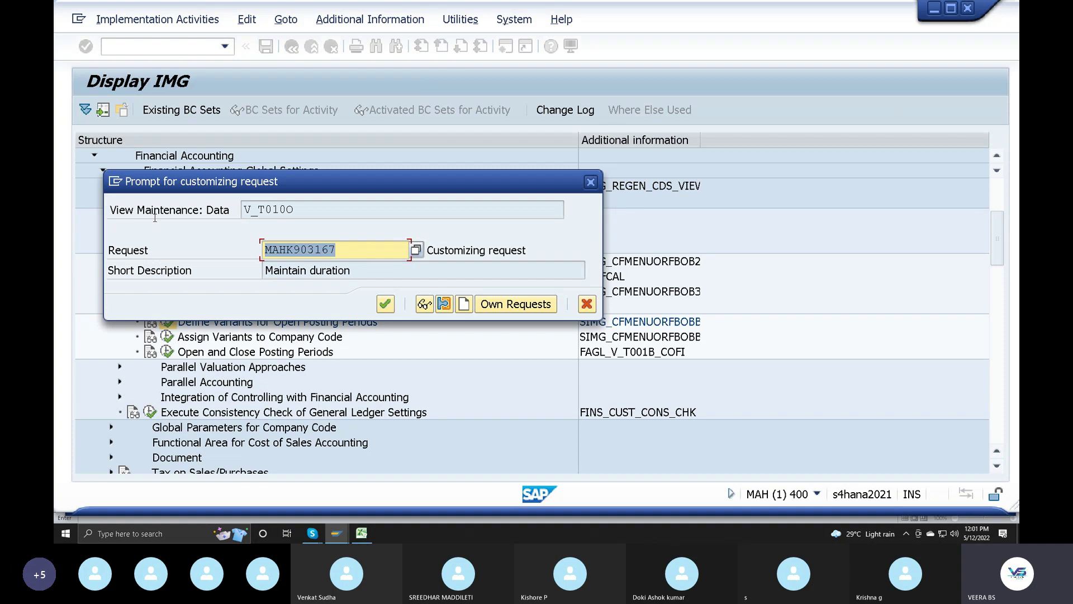
Create a customizing request with the short description "Define open and posting period variant".
{"action": "left_click_drag", "start_coordinate": [340, 184], "coordinate": [501, 219]}
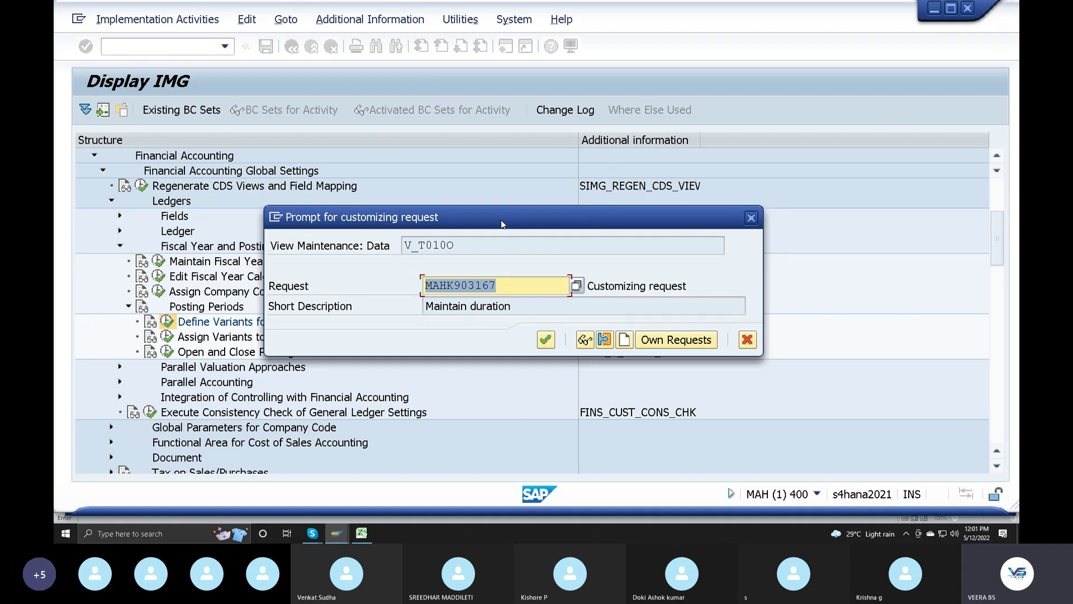
{"action": "left_click", "coordinate": [625, 339]}
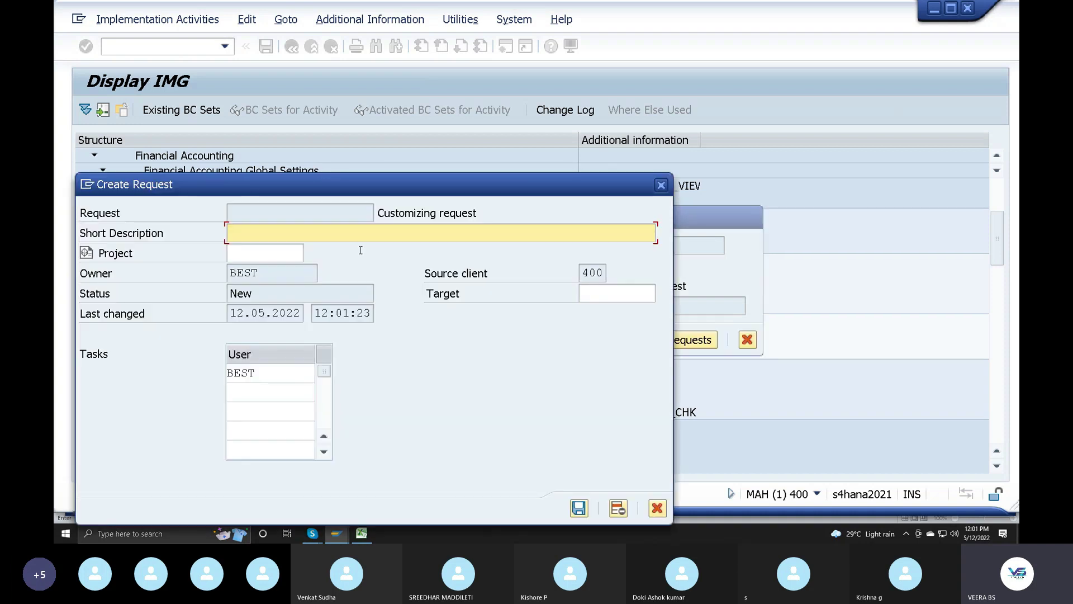
{"action": "type", "text": "Define o"}
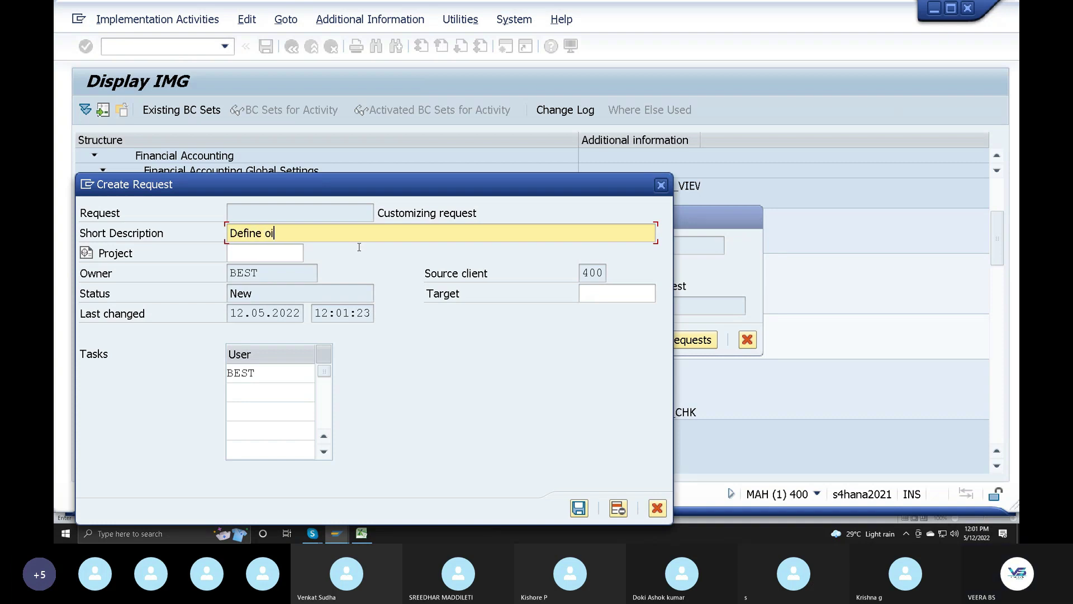
{"action": "type", "text": "pen and p"}
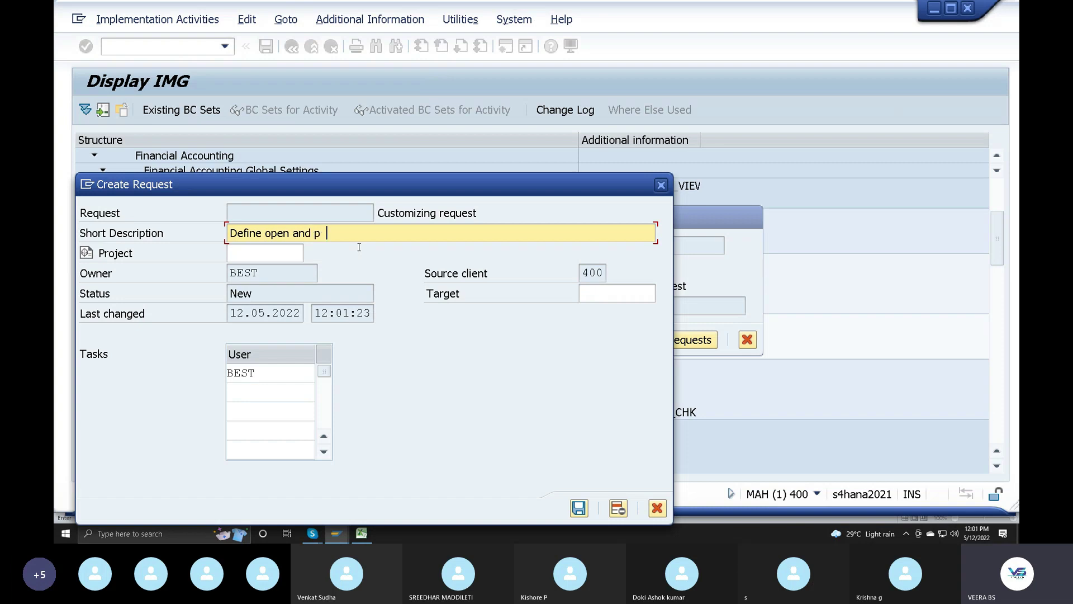
{"action": "type", "text": "osting period variant"}
{"action": "left_click", "coordinate": [579, 508]}
Copy the request number MAHK903239 into cell P45 of the Excel tracking sheet.
{"action": "left_click", "coordinate": [381, 285]}
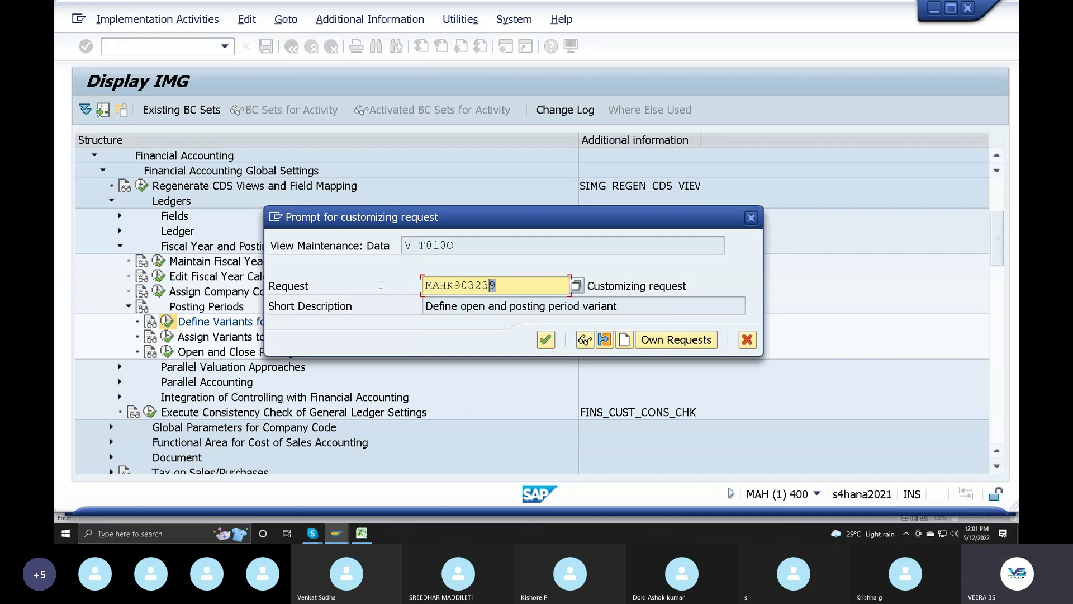
{"action": "key", "text": "alt+Tab"}
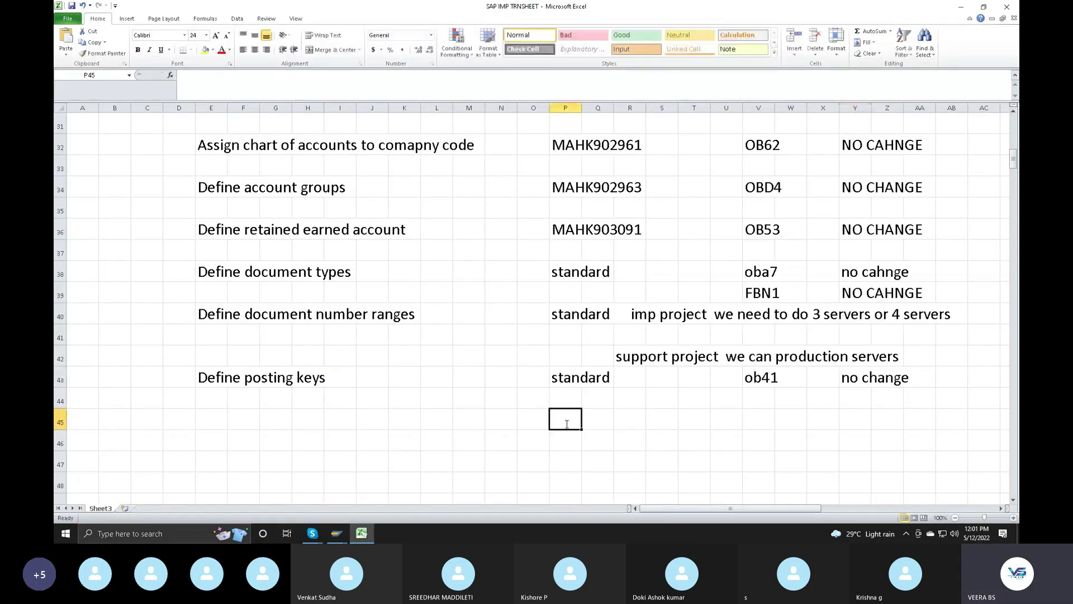
{"action": "type", "text": "MAHK903239"}
Copy the request's short description "Define open and posting period variant" from SAP into cell E45 of the Excel sheet.
{"action": "left_click", "coordinate": [216, 417]}
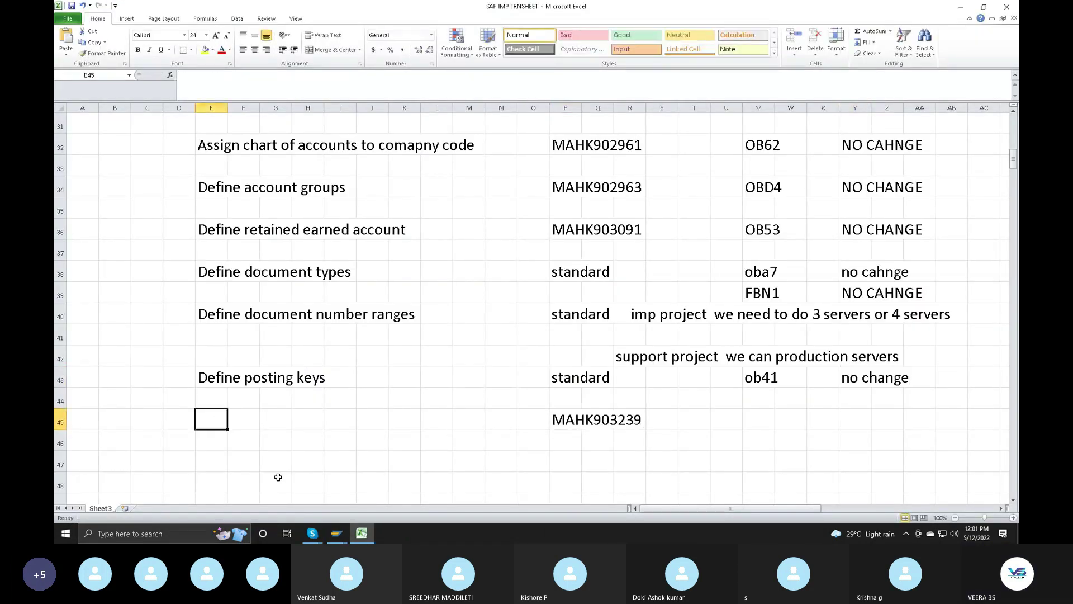
{"action": "left_click", "coordinate": [356, 538]}
{"action": "key", "text": "Tab"}
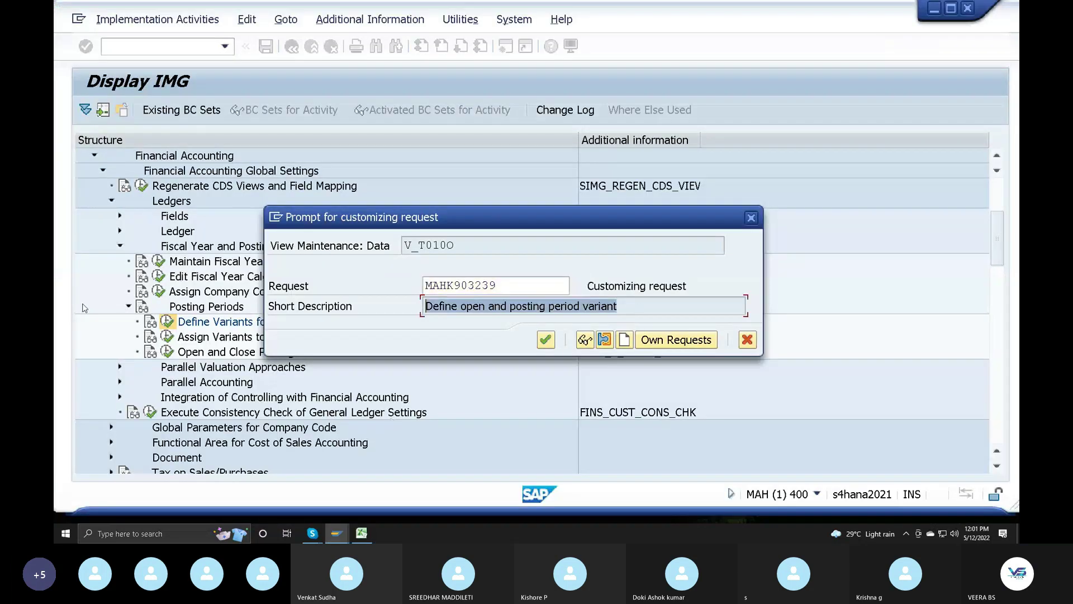
{"action": "left_click", "coordinate": [361, 533]}
{"action": "double_click", "coordinate": [217, 422]}
{"action": "type", "text": "Define open and posting period variant"}
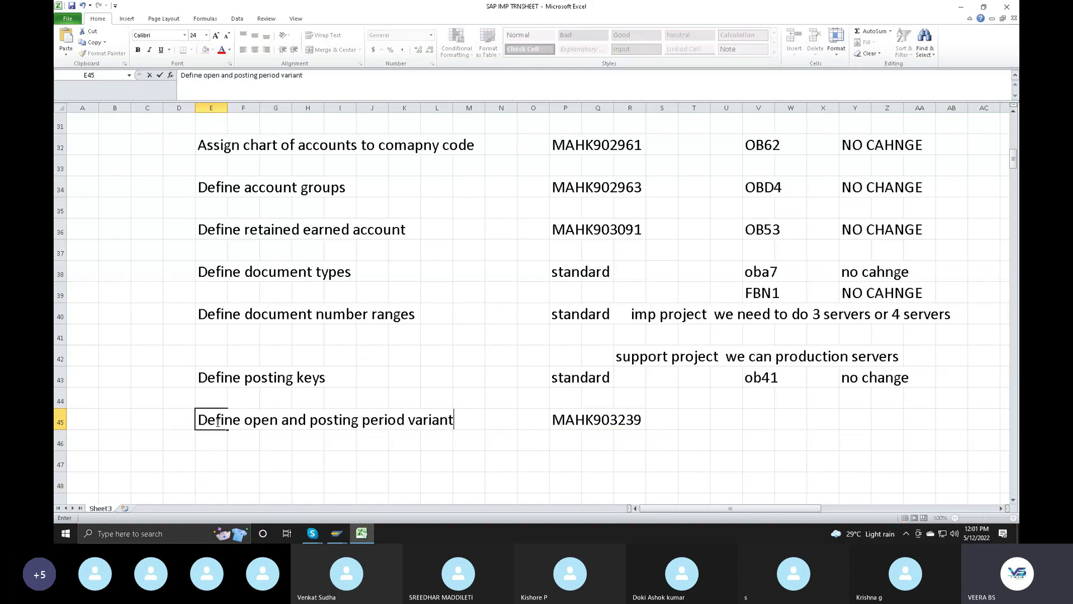
{"action": "left_click", "coordinate": [755, 418]}
Switch back to SAP, confirm customizing request MAHK903239 and return to the IMG structure.
{"action": "left_click", "coordinate": [336, 534]}
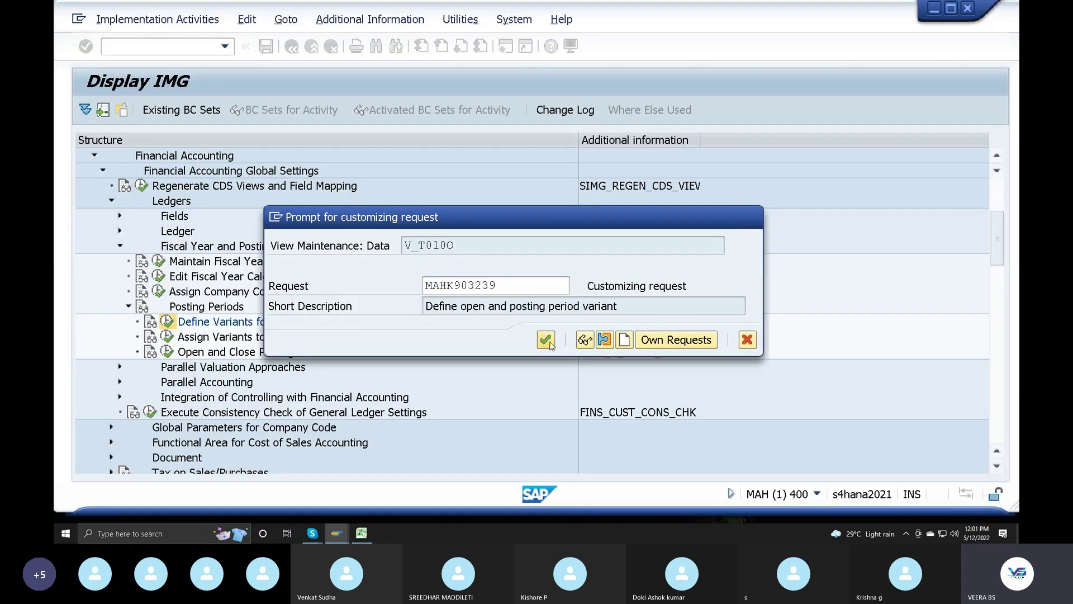
{"action": "left_click", "coordinate": [548, 342]}
{"action": "left_click", "coordinate": [292, 47]}
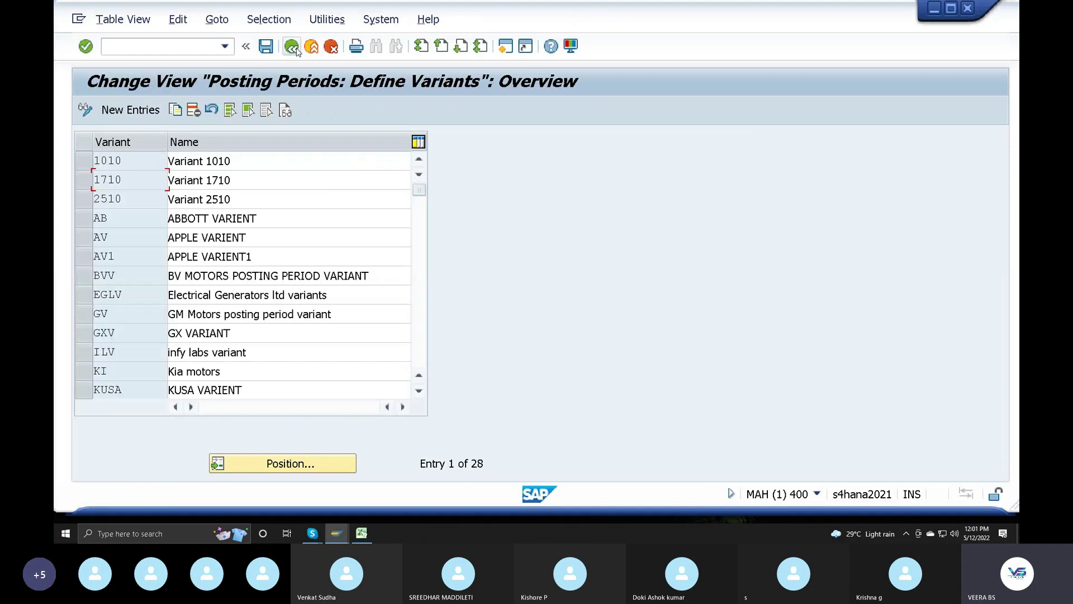
{"action": "left_click", "coordinate": [295, 48]}
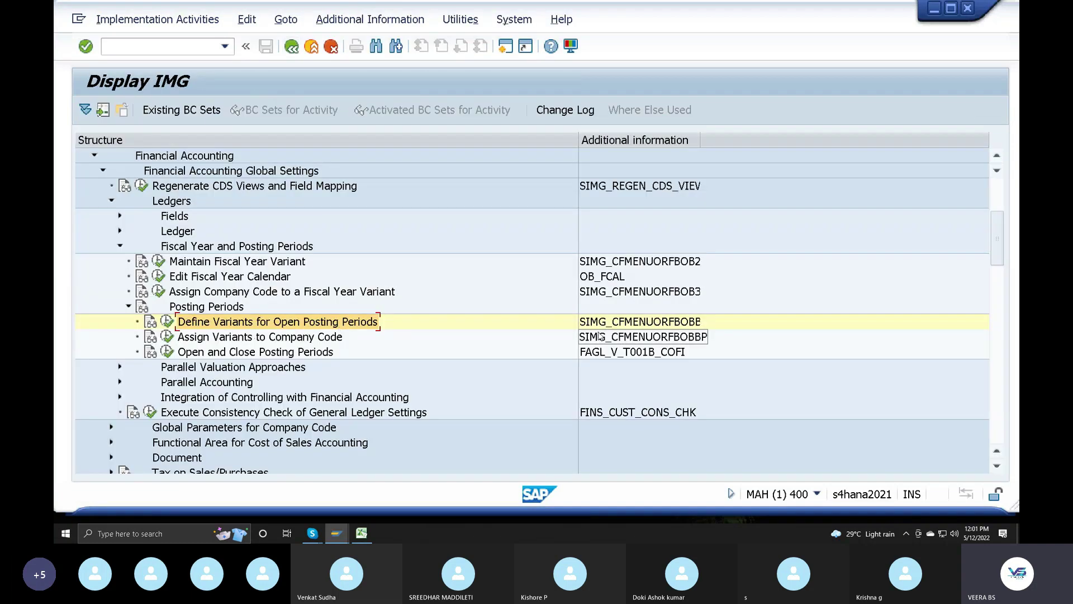
Switch to Excel and enter "obbo" followed by spacing and "no change" in cell V45.
{"action": "left_click", "coordinate": [362, 533]}
{"action": "left_click", "coordinate": [756, 420]}
{"action": "type", "text": "obbo "}
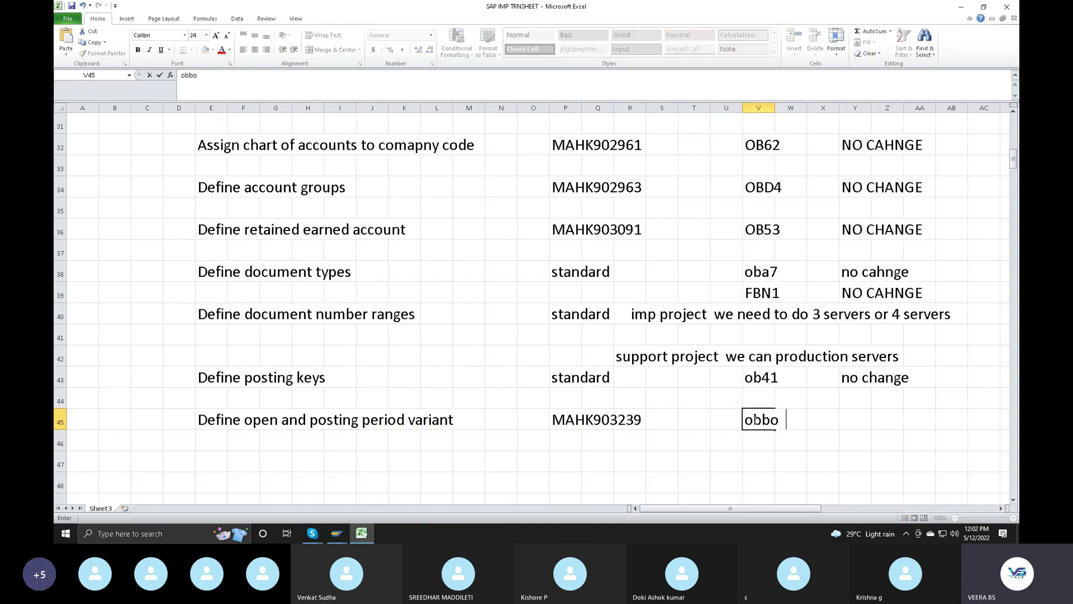
{"action": "type", "text": "            no change"}
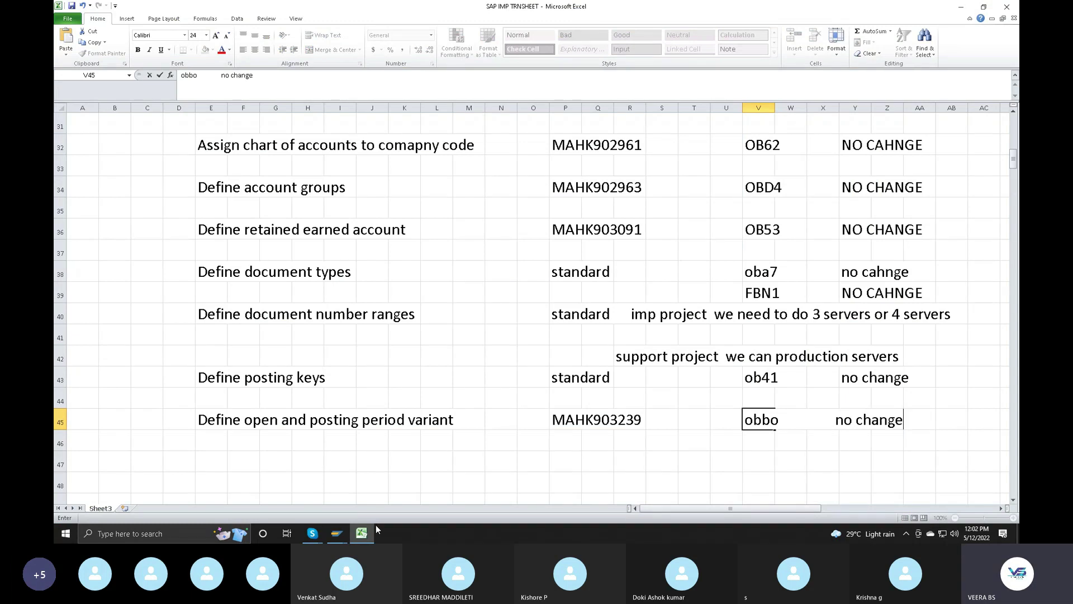
Switch back to SAP and open the Assign Variants to Company Code activity.
{"action": "left_click", "coordinate": [337, 533]}
{"action": "left_click", "coordinate": [251, 337]}
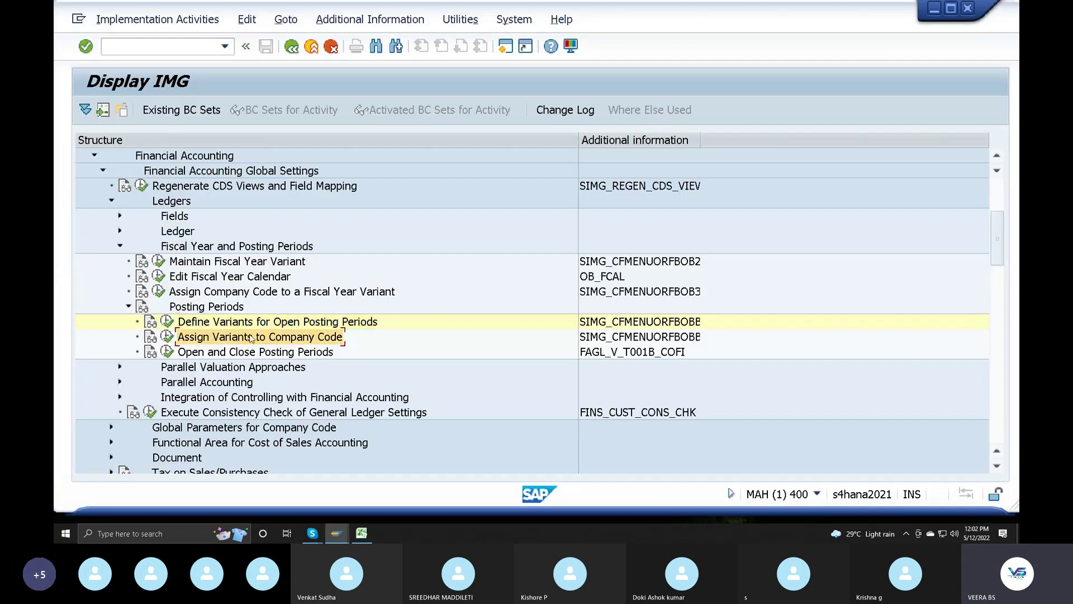
{"action": "left_click", "coordinate": [173, 340]}
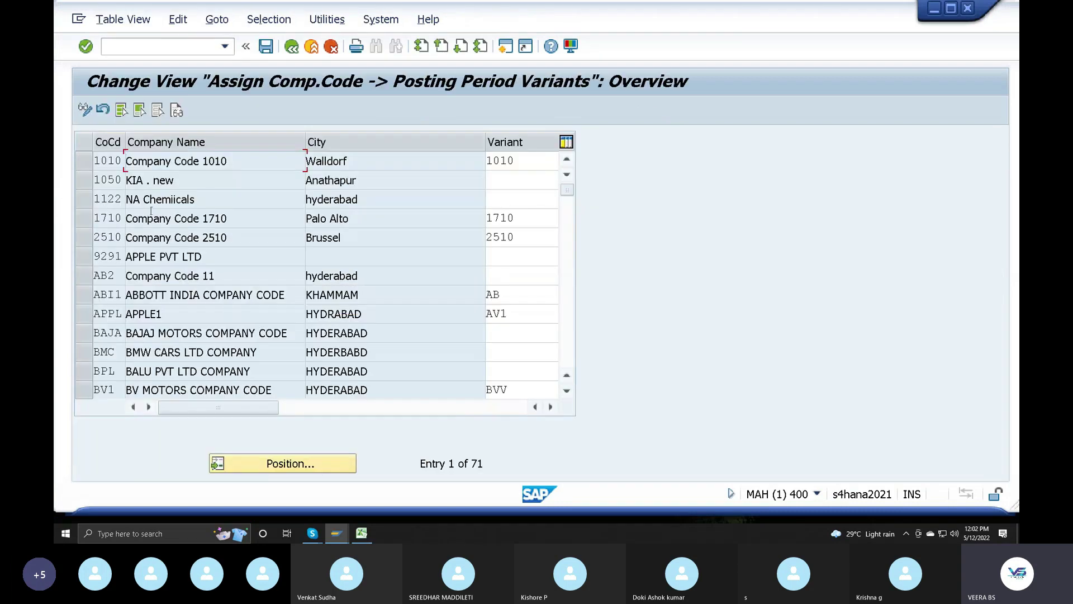
Position the company code list at SAM1 and narrow the City column.
{"action": "left_click", "coordinate": [300, 464]}
{"action": "type", "text": "sam1"}
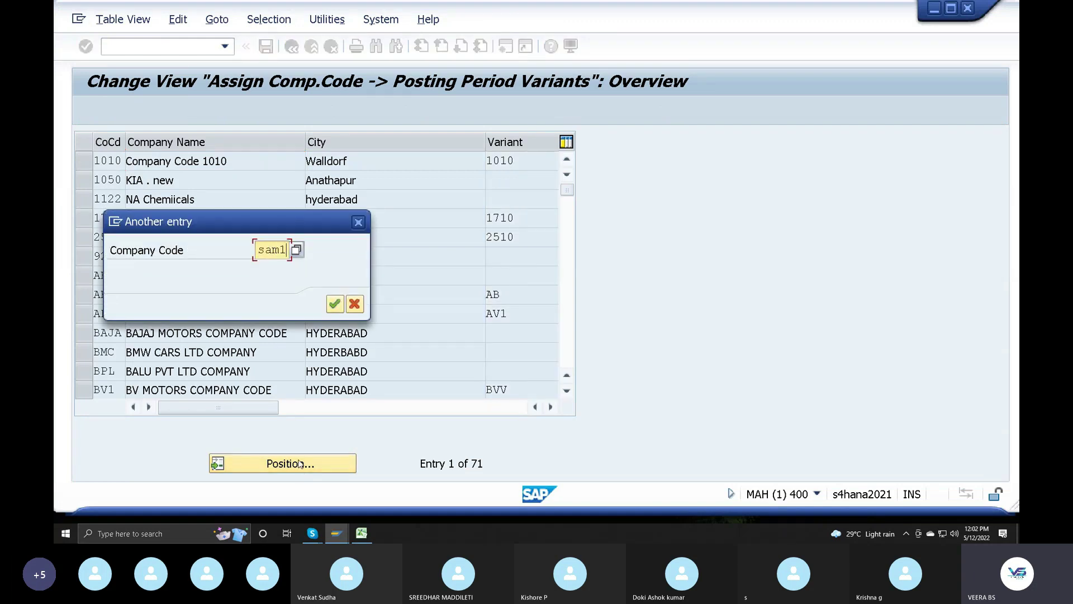
{"action": "key", "text": "Return"}
{"action": "left_click", "coordinate": [514, 165]}
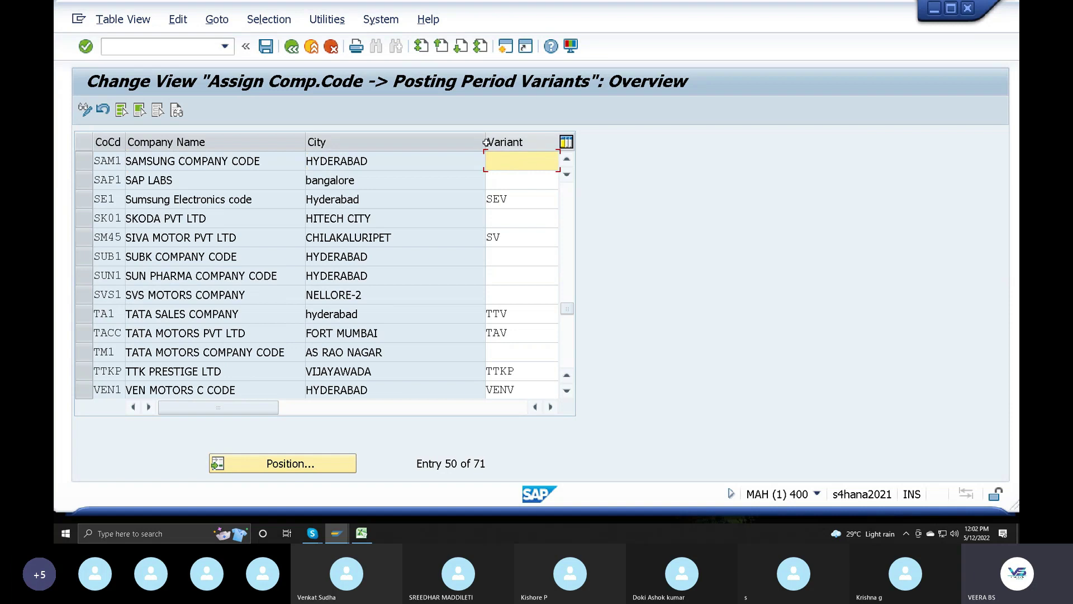
{"action": "left_click_drag", "start_coordinate": [485, 143], "coordinate": [449, 143]}
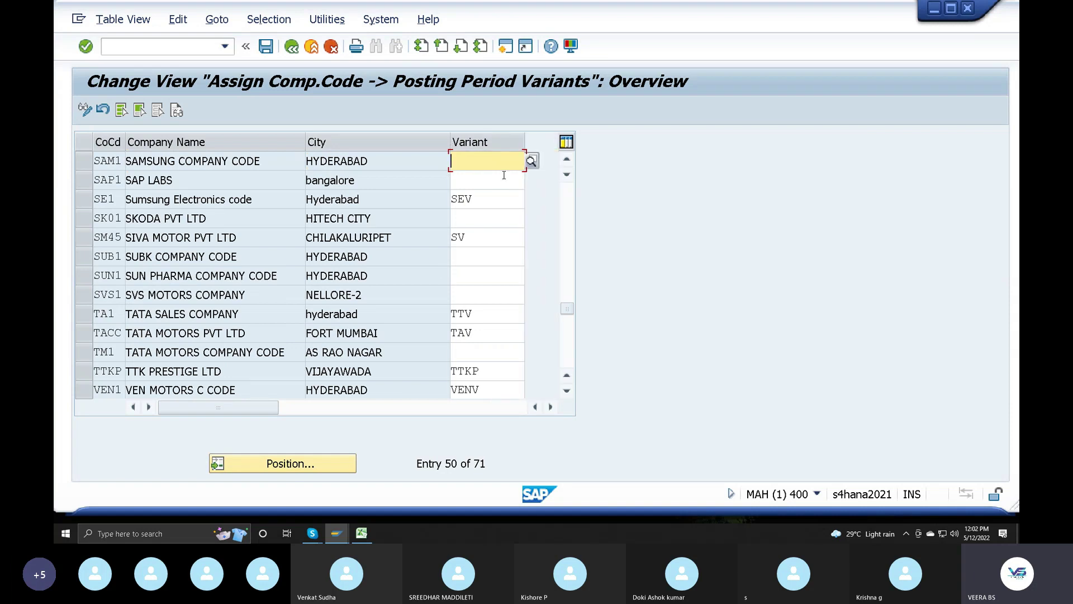
Assign posting period variant SM to company code SAM1 from the value list and save.
{"action": "left_click", "coordinate": [515, 221]}
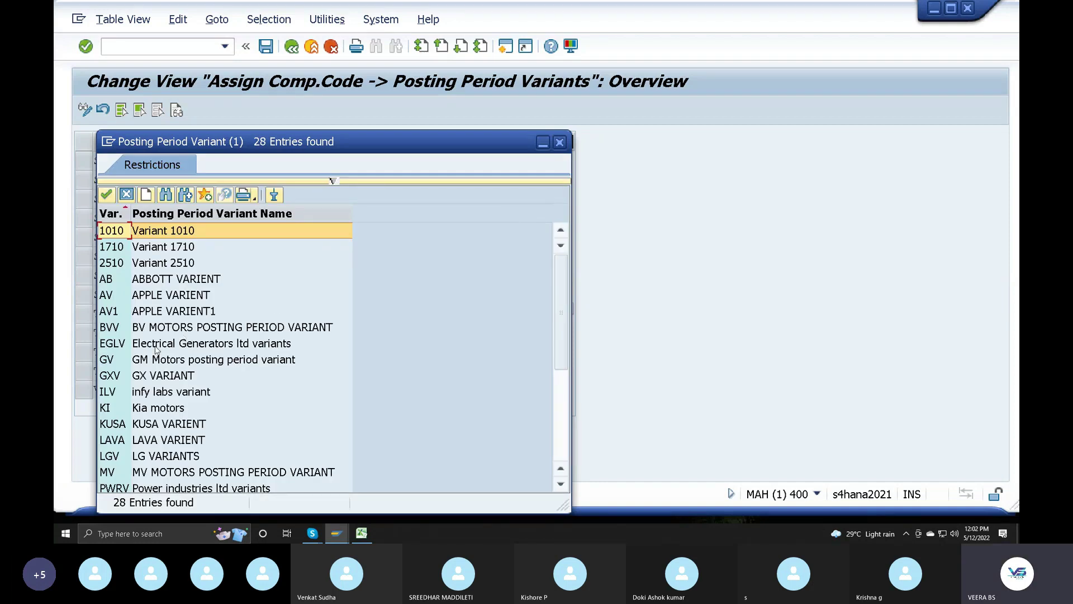
{"action": "scroll", "coordinate": [159, 364], "scroll_direction": "down", "scroll_amount": 4}
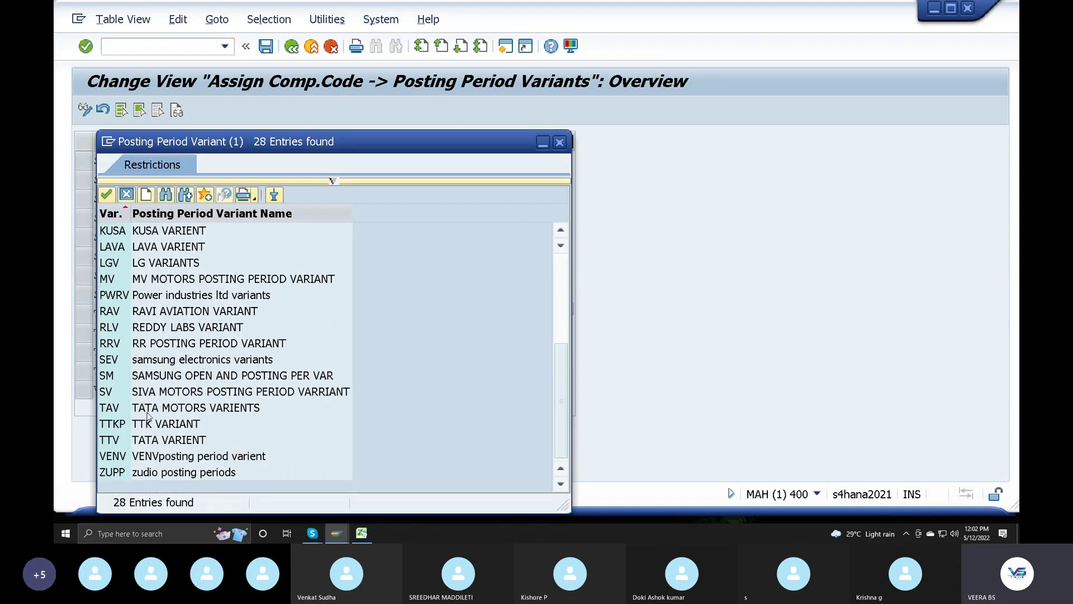
{"action": "double_click", "coordinate": [223, 376]}
{"action": "left_click", "coordinate": [265, 46]}
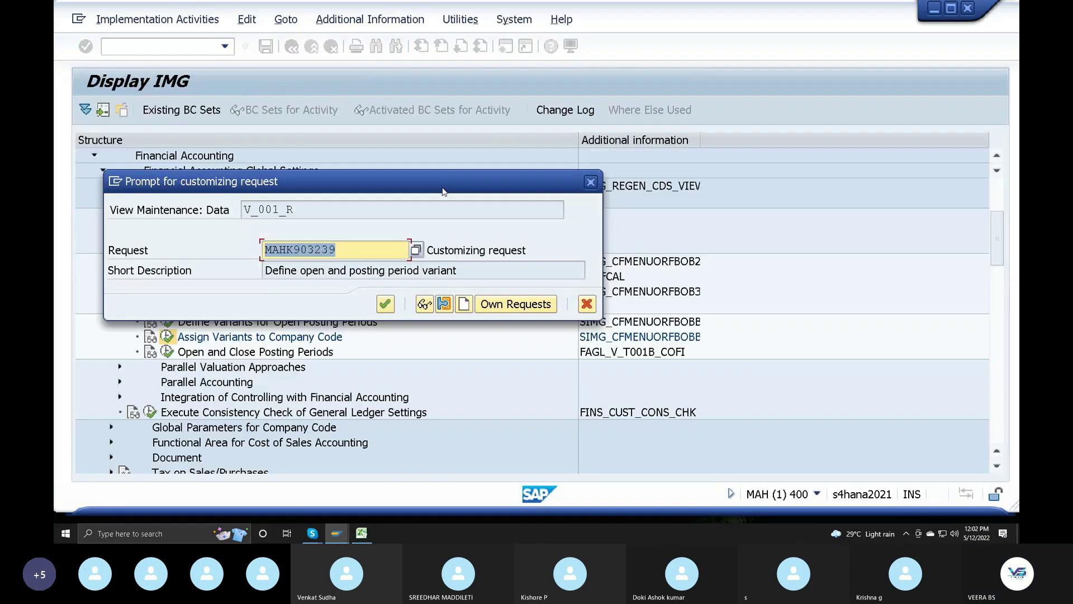
Create a new customizing request with the short description "Assign company code to variant".
{"action": "left_click", "coordinate": [464, 304]}
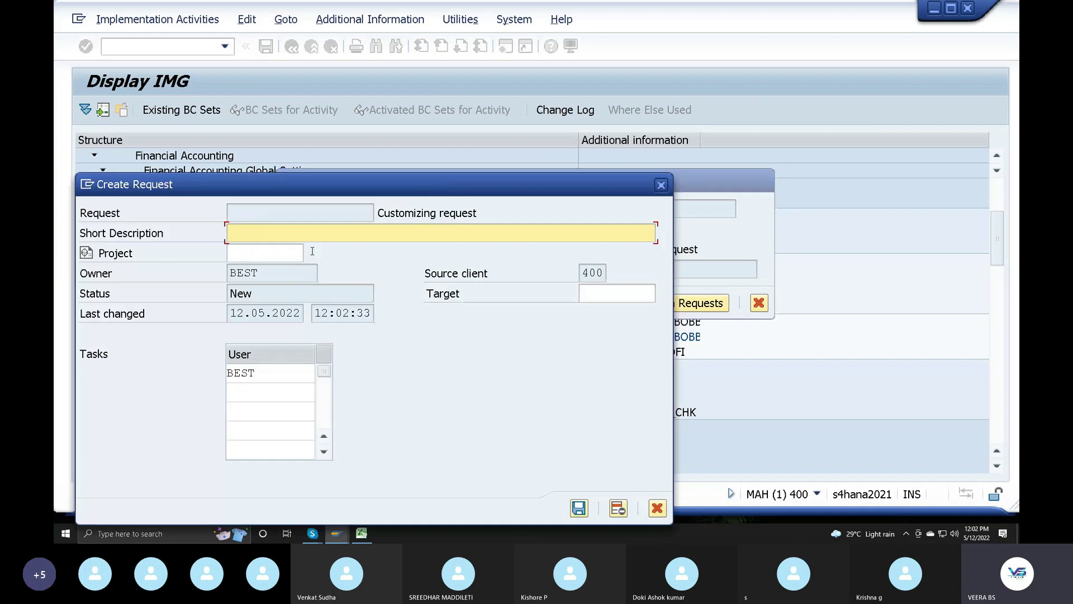
{"action": "type", "text": "Assign"}
{"action": "type", "text": "company code to variant"}
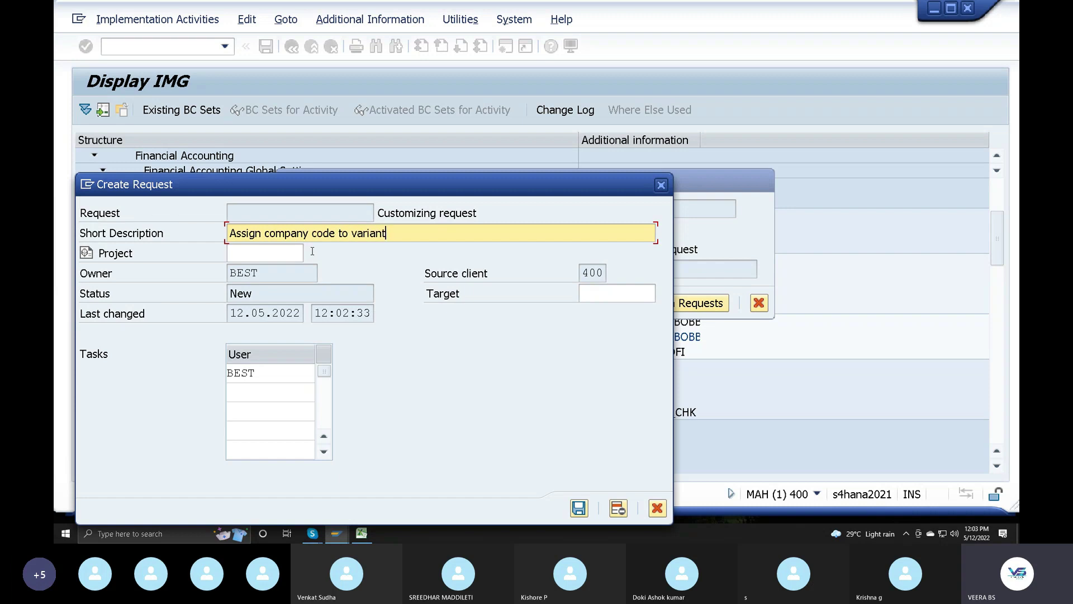
{"action": "left_click", "coordinate": [579, 508]}
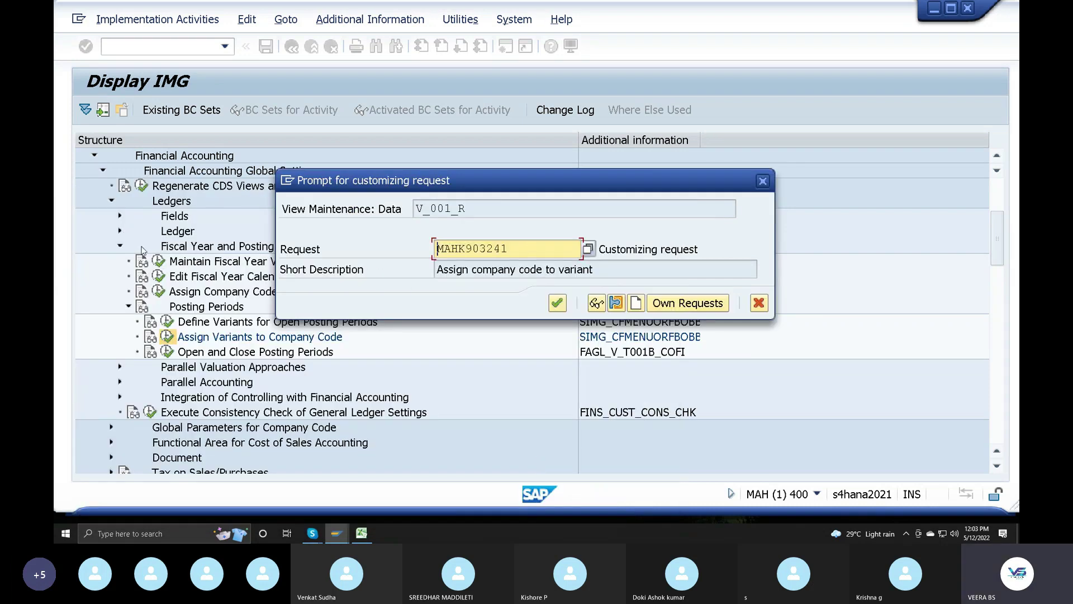
Switch to the Excel tracking sheet and enter request number MAHK903241 in cell P47.
{"action": "left_click", "coordinate": [360, 533]}
{"action": "left_click", "coordinate": [565, 456]}
{"action": "type", "text": "MAHK903241"}
Copy the short description "Assign company code to variant" from the SAP request prompt into cell E47 of the Excel sheet.
{"action": "left_click", "coordinate": [221, 463]}
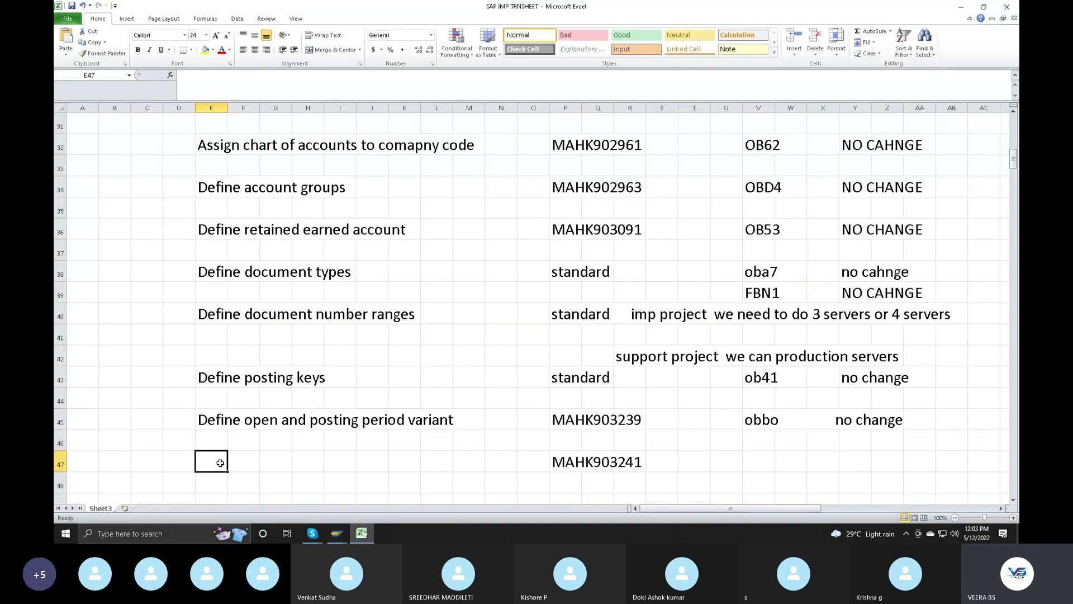
{"action": "left_click", "coordinate": [369, 534]}
{"action": "key", "text": "Tab"}
{"action": "key", "text": "ctrl+c"}
{"action": "left_click", "coordinate": [382, 272]}
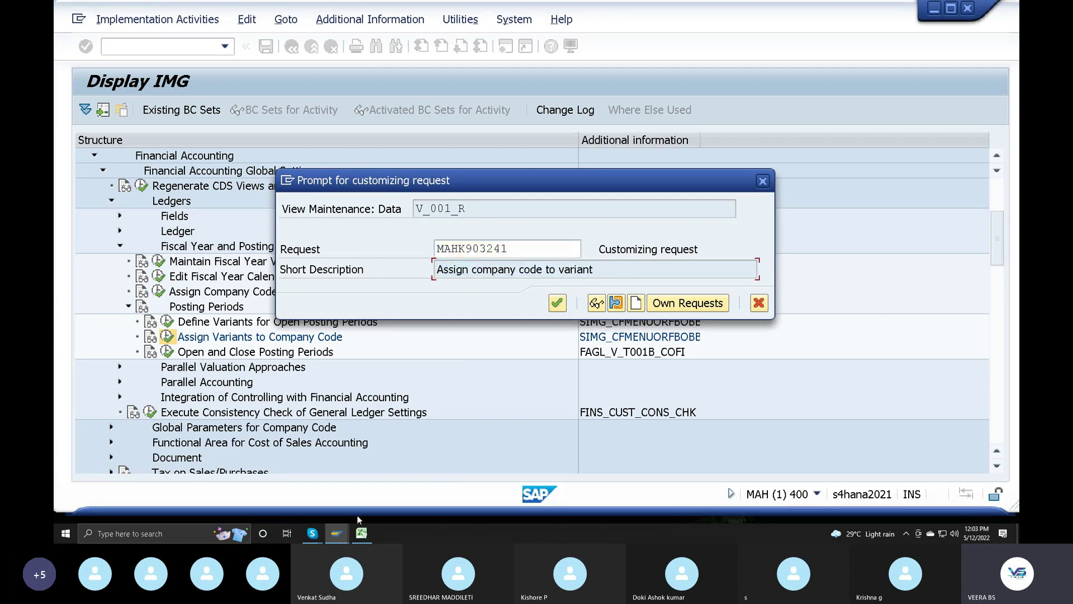
{"action": "left_click", "coordinate": [361, 533]}
{"action": "double_click", "coordinate": [212, 462]}
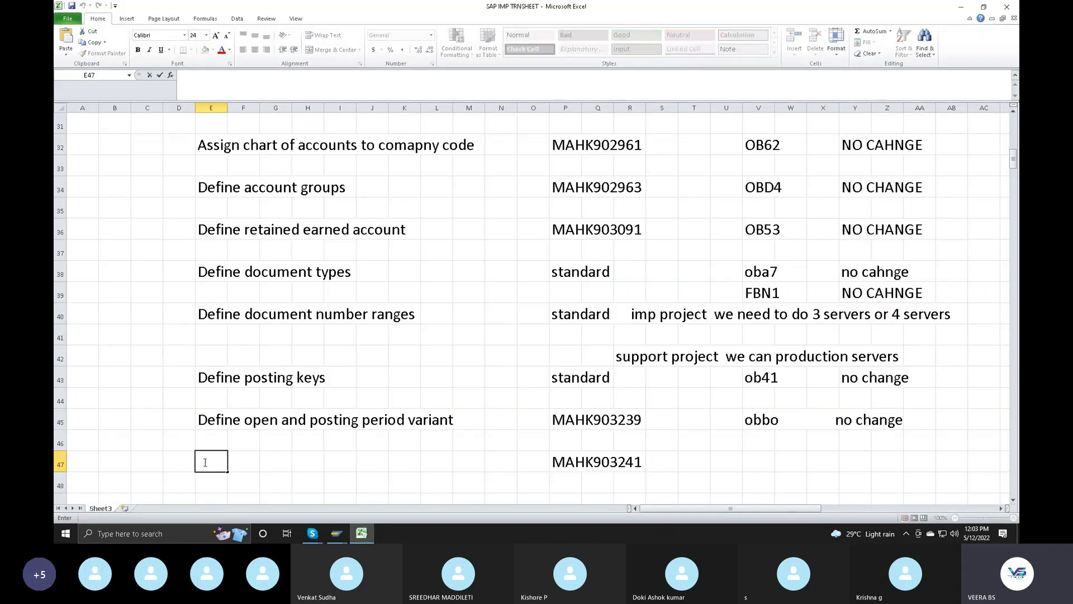
{"action": "key", "text": "ctrl+v"}
{"action": "left_click", "coordinate": [750, 464]}
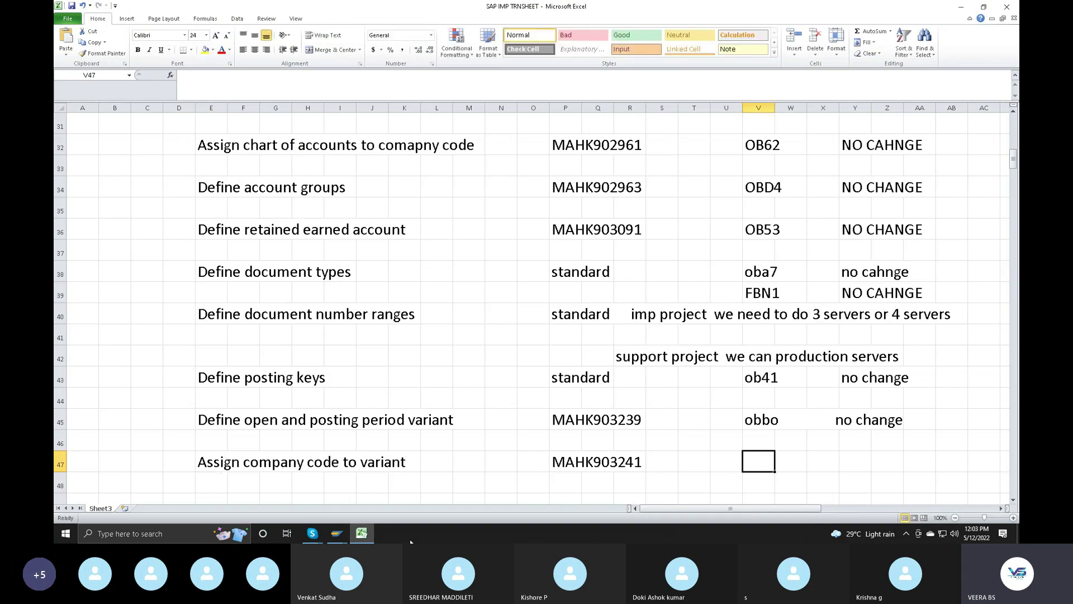
Switch back to SAP, save the variant assignment under request MAHK903241 and return to the IMG structure.
{"action": "left_click", "coordinate": [336, 533]}
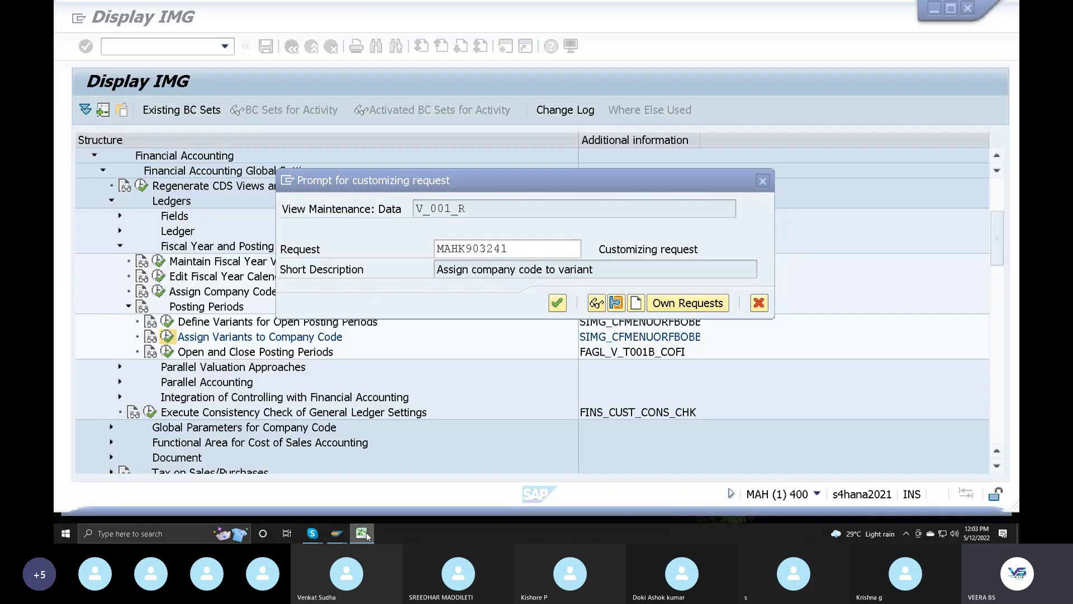
{"action": "left_click", "coordinate": [557, 304]}
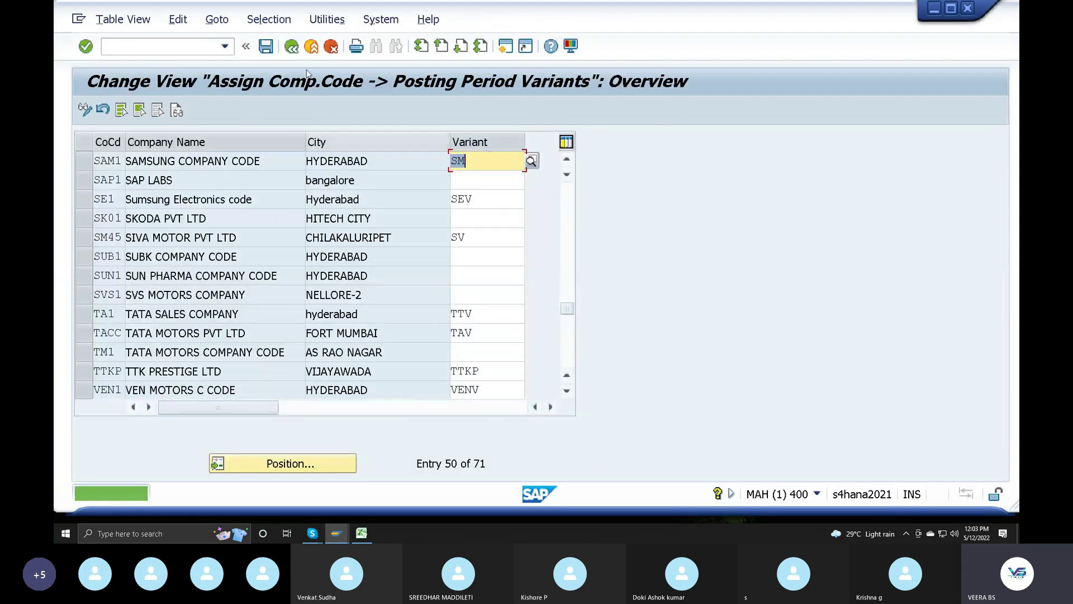
{"action": "left_click", "coordinate": [291, 47]}
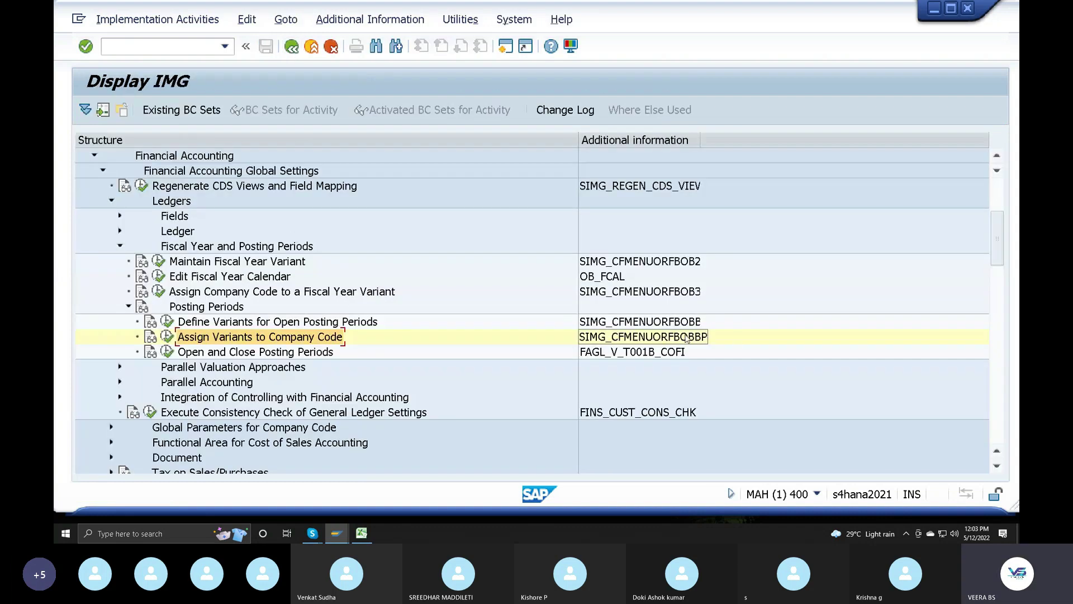
Switch to Excel and enter "OBBP" in cell V47 and "NO CAHNGE" in cell Y47.
{"action": "left_click", "coordinate": [361, 533]}
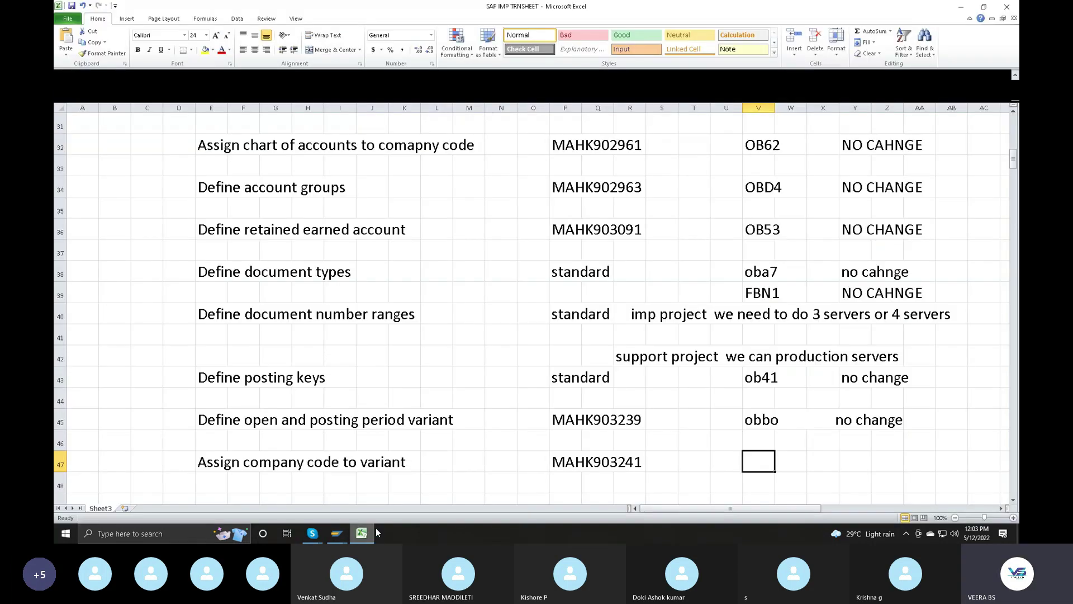
{"action": "double_click", "coordinate": [755, 459]}
{"action": "type", "text": "O"}
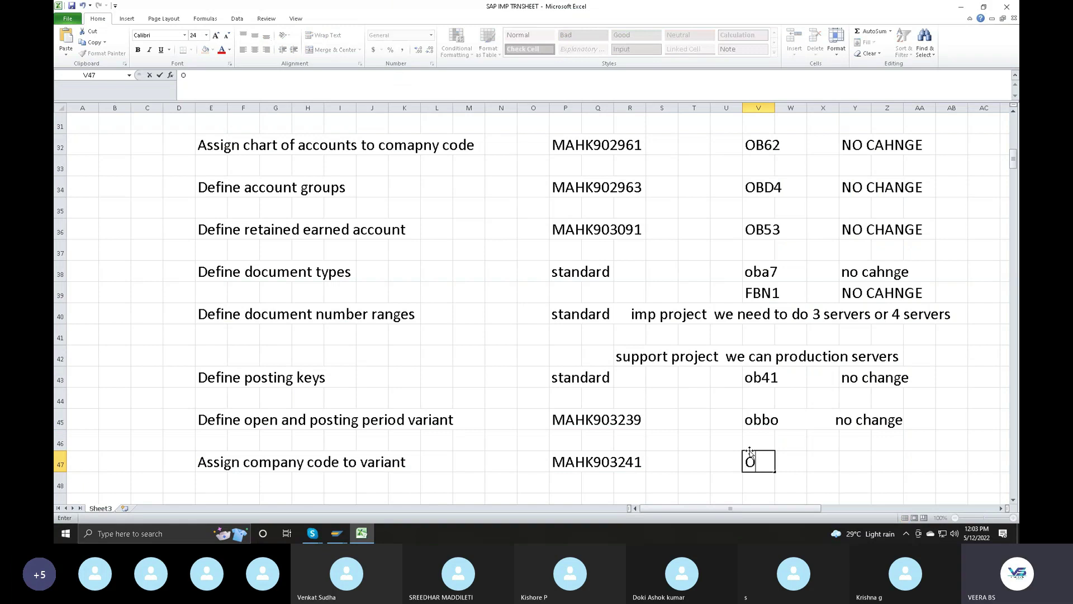
{"action": "type", "text": "BBP"}
{"action": "left_click", "coordinate": [857, 460]}
{"action": "type", "text": "NO CAHNGE"}
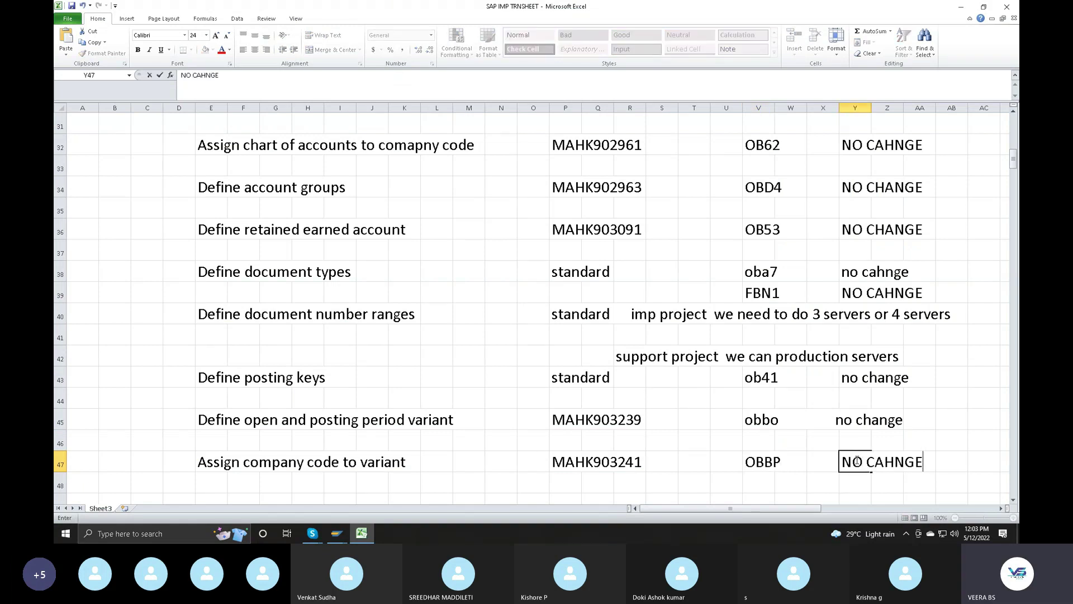
{"action": "scroll", "coordinate": [661, 431], "scroll_direction": "down", "scroll_amount": 2}
{"action": "left_click", "coordinate": [207, 379]}
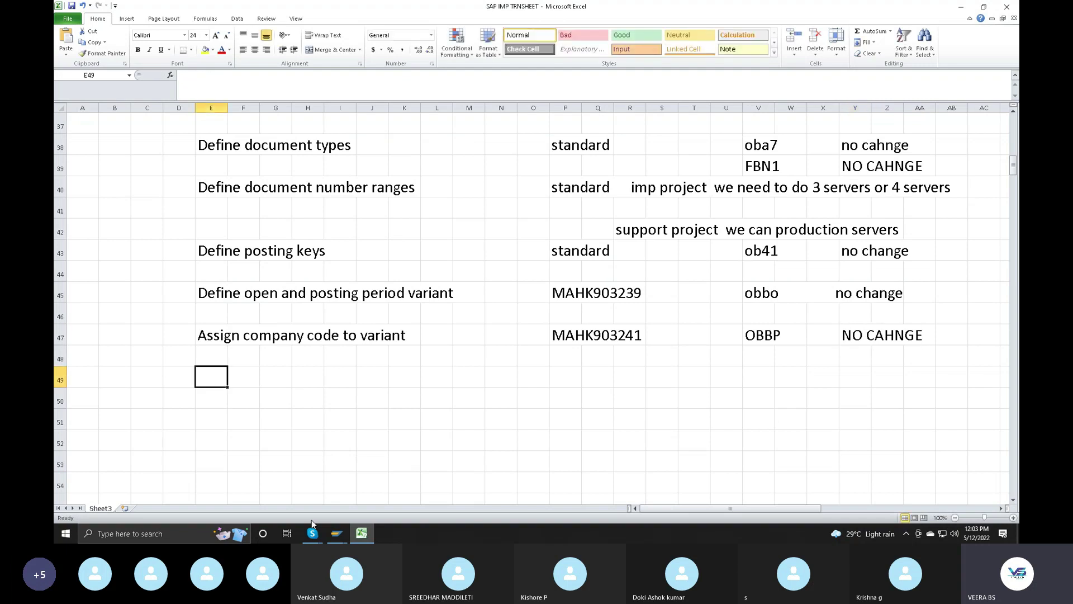
Switch back to the SAP IMG and select the Open and Close Posting Periods activity.
{"action": "mouse_move", "coordinate": [336, 534]}
{"action": "left_click", "coordinate": [363, 506]}
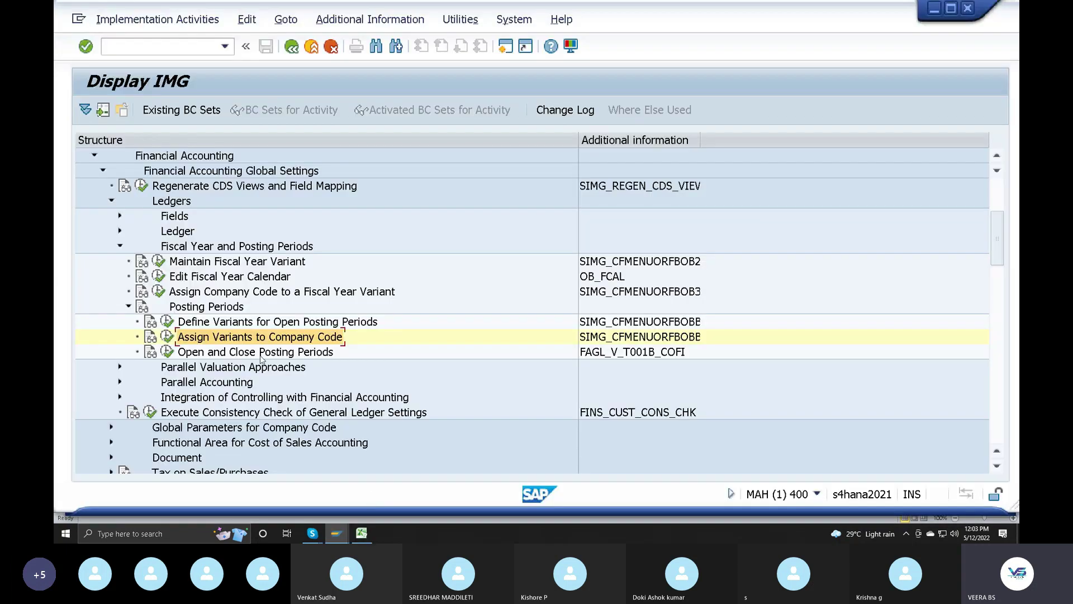
{"action": "left_click", "coordinate": [230, 357]}
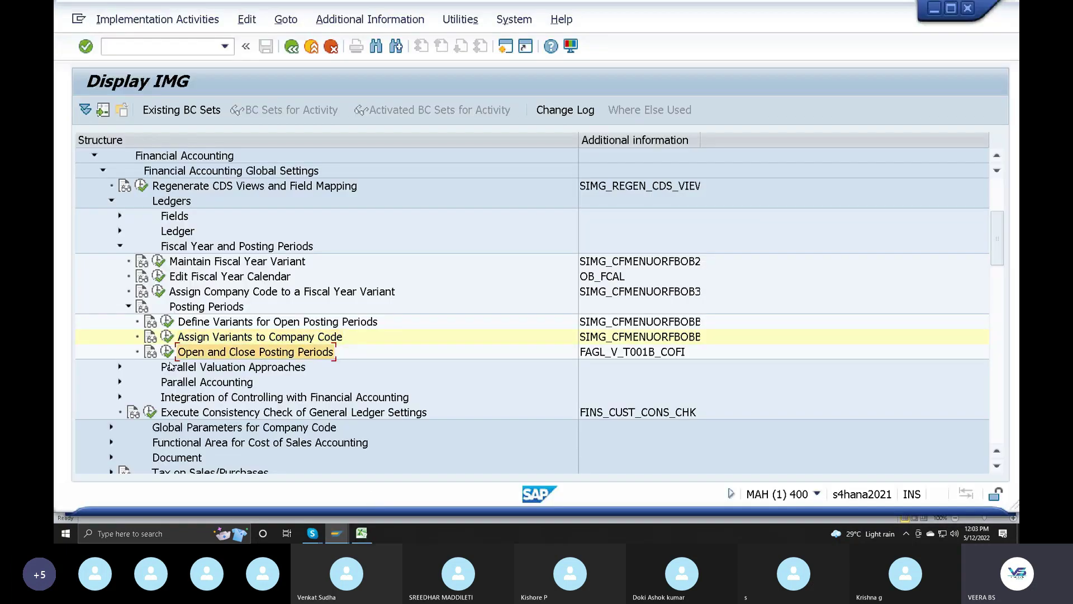
Switch to SAP Logon, open the ECC Training system and log on to client 800 with the user name and password.
{"action": "mouse_move", "coordinate": [338, 537]}
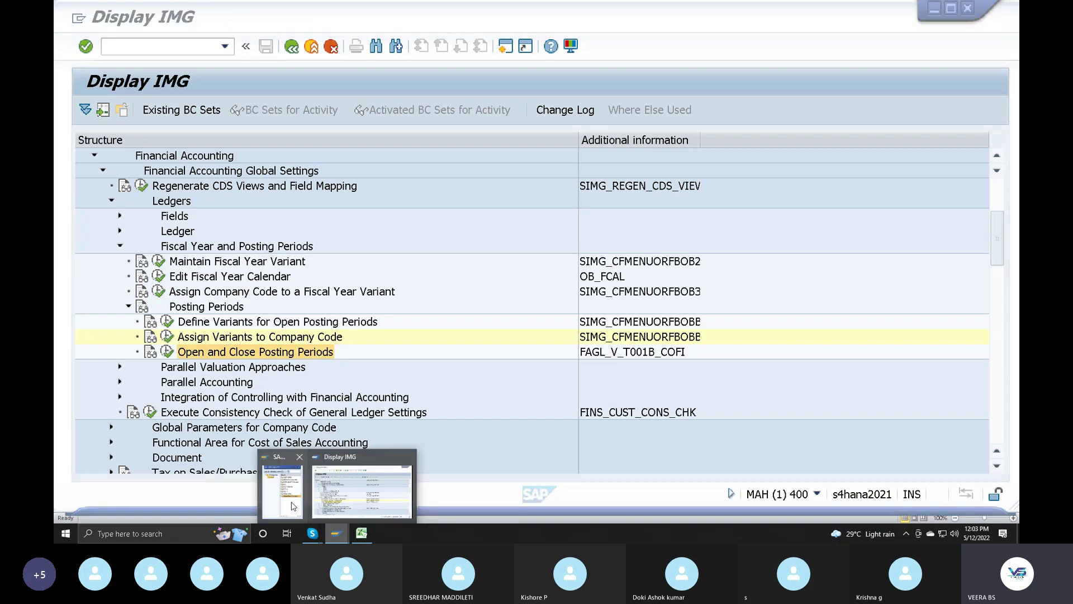
{"action": "left_click", "coordinate": [295, 476]}
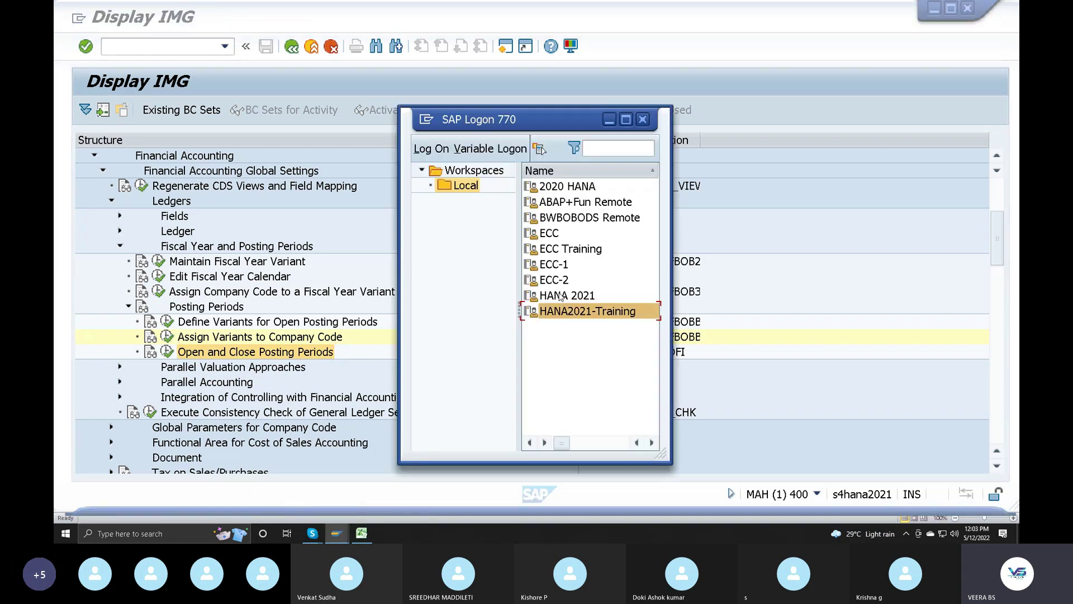
{"action": "left_click", "coordinate": [570, 251]}
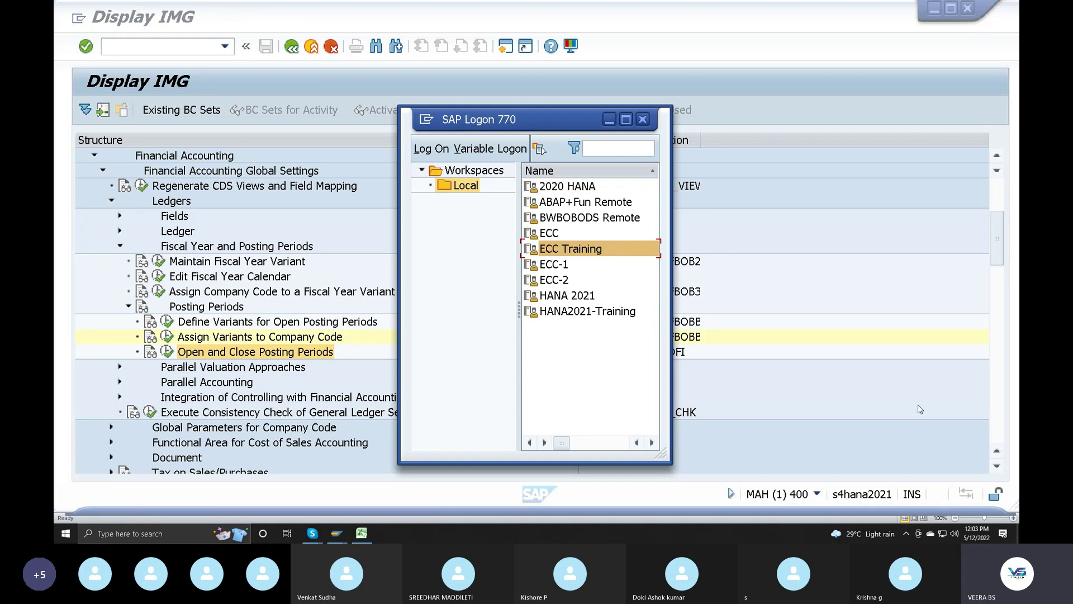
{"action": "type", "text": "E"}
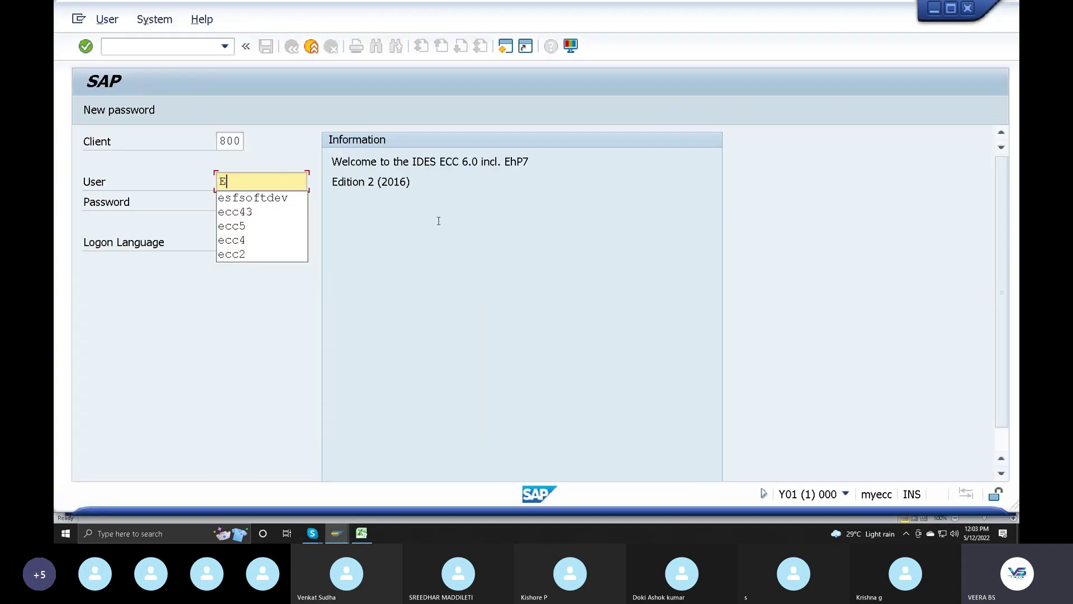
{"action": "left_click", "coordinate": [276, 197]}
{"action": "key", "text": "Tab"}
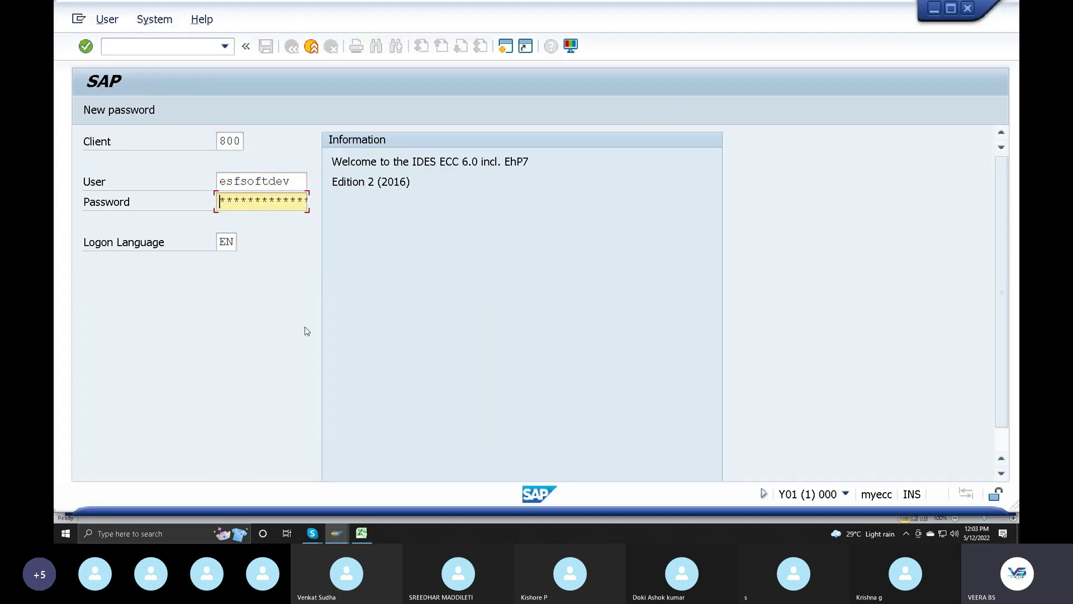
{"action": "type", "text": "******"}
{"action": "key", "text": "Return"}
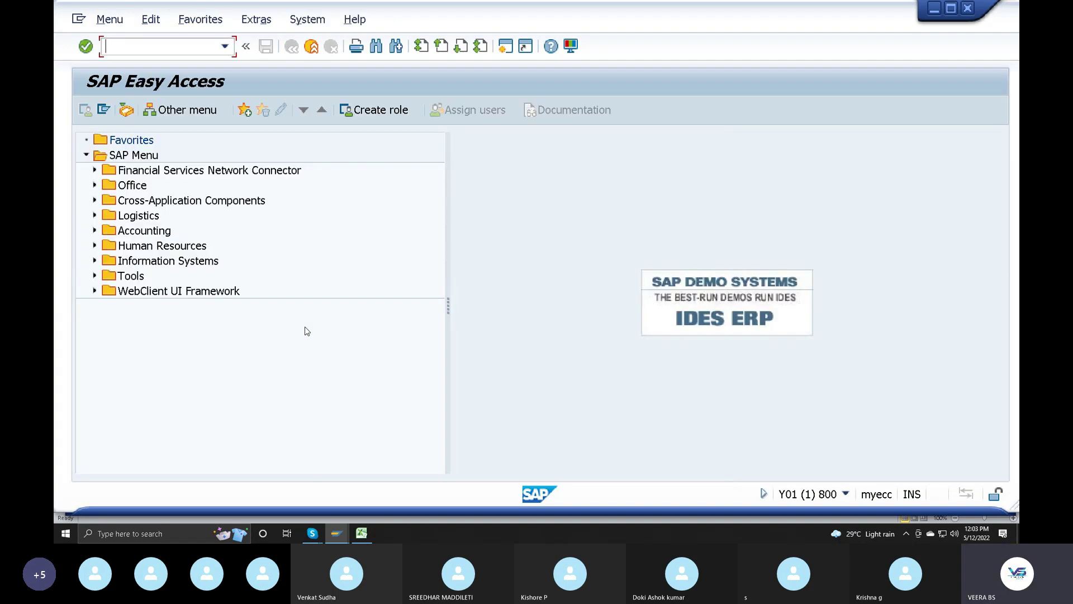
Run transaction spro and display the SAP Customizing Implementation Guide of the ECC system.
{"action": "left_click", "coordinate": [224, 47]}
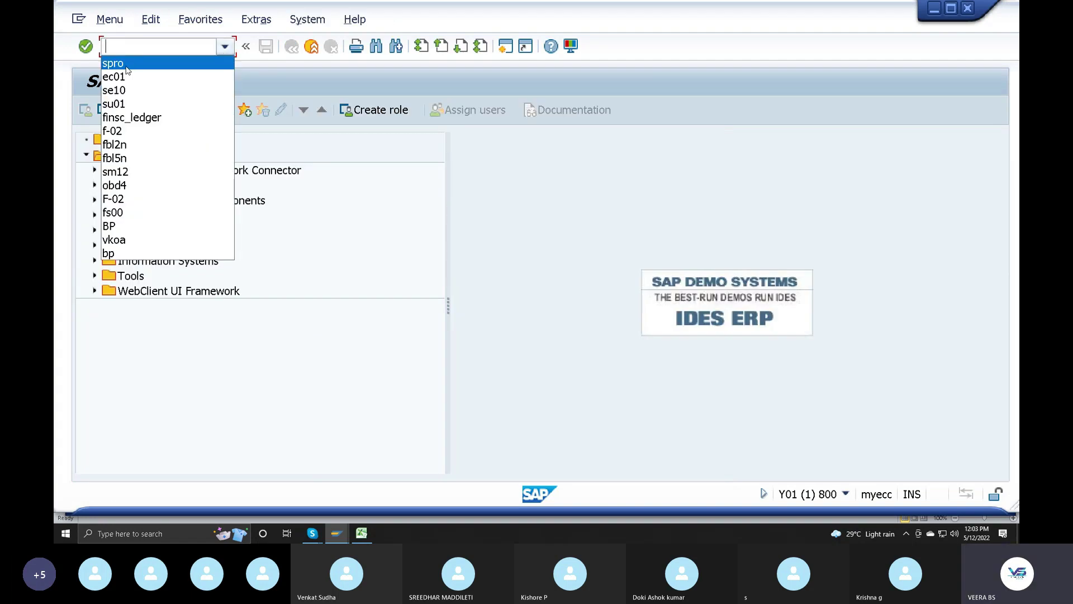
{"action": "left_click", "coordinate": [192, 63]}
{"action": "left_click", "coordinate": [107, 116]}
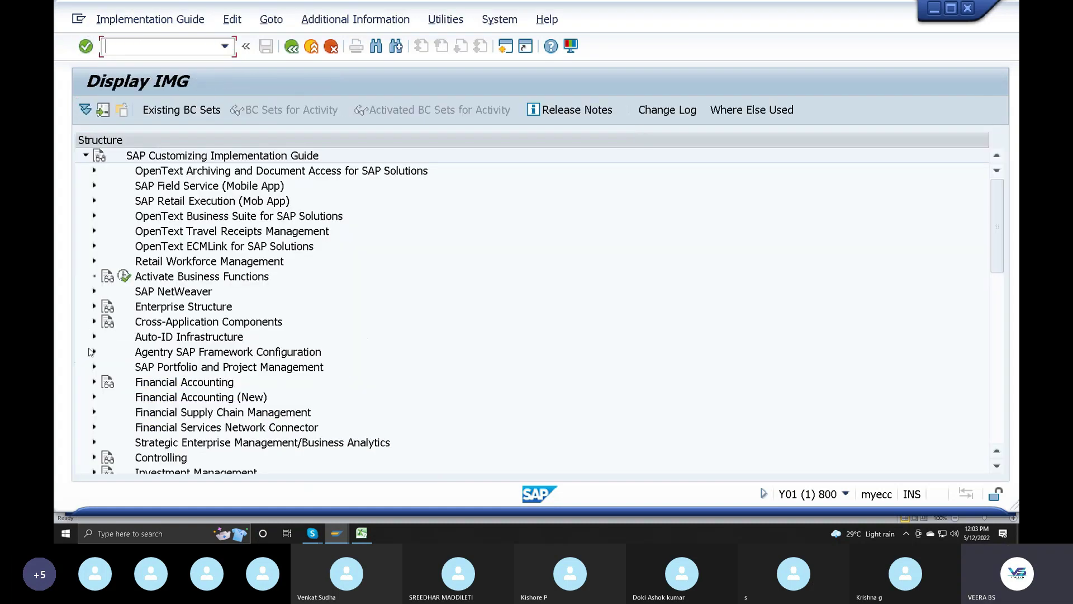
Look over the nodes under Financial Accounting in the ECC guide and collapse it again.
{"action": "left_click", "coordinate": [92, 383]}
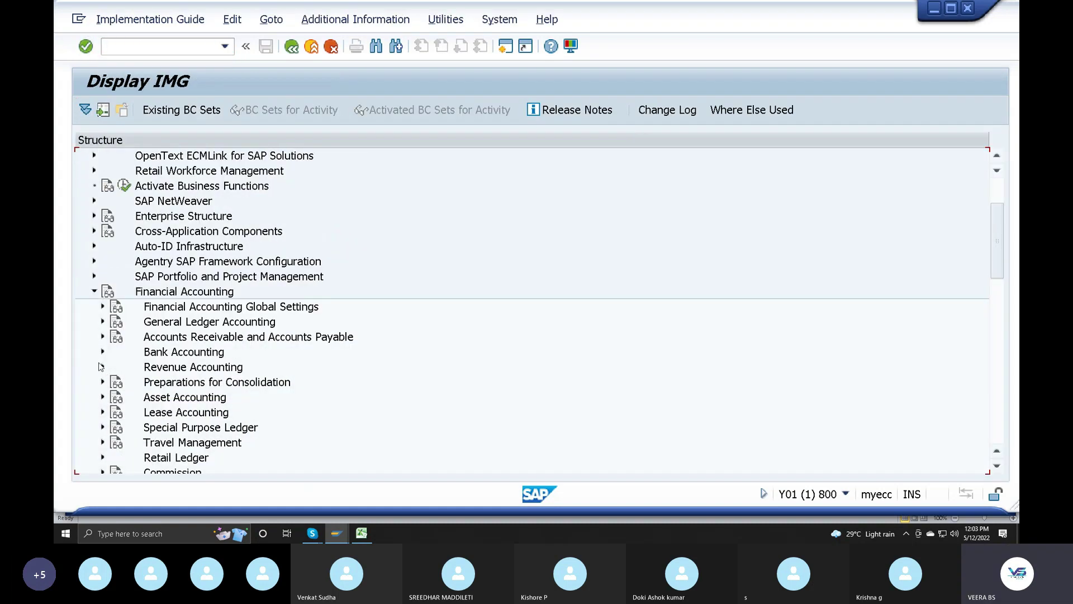
{"action": "left_click", "coordinate": [93, 291]}
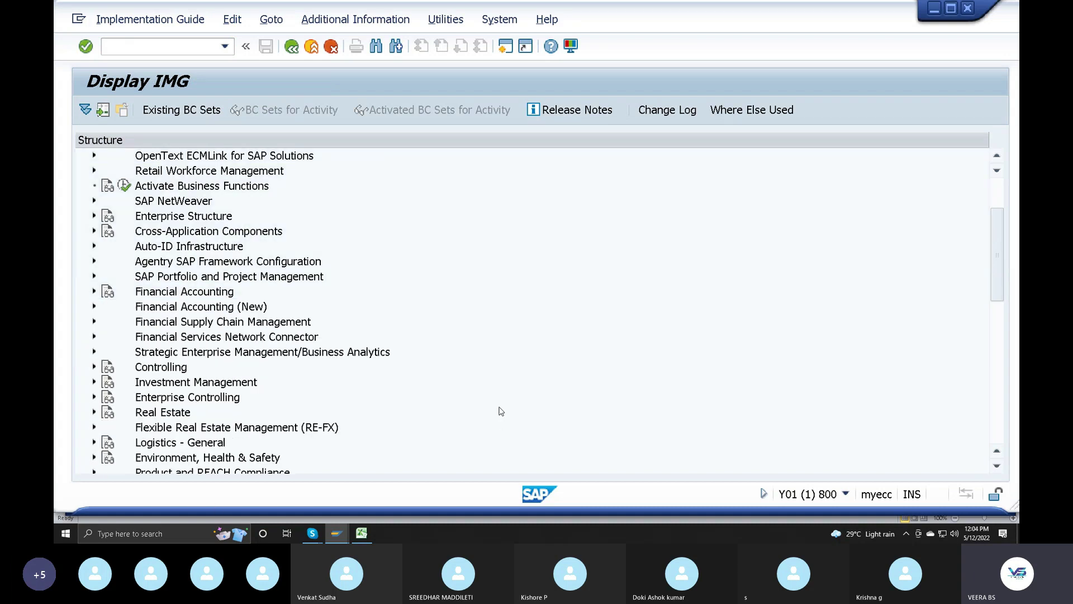
{"action": "scroll", "coordinate": [441, 330], "scroll_direction": "down", "scroll_amount": 2}
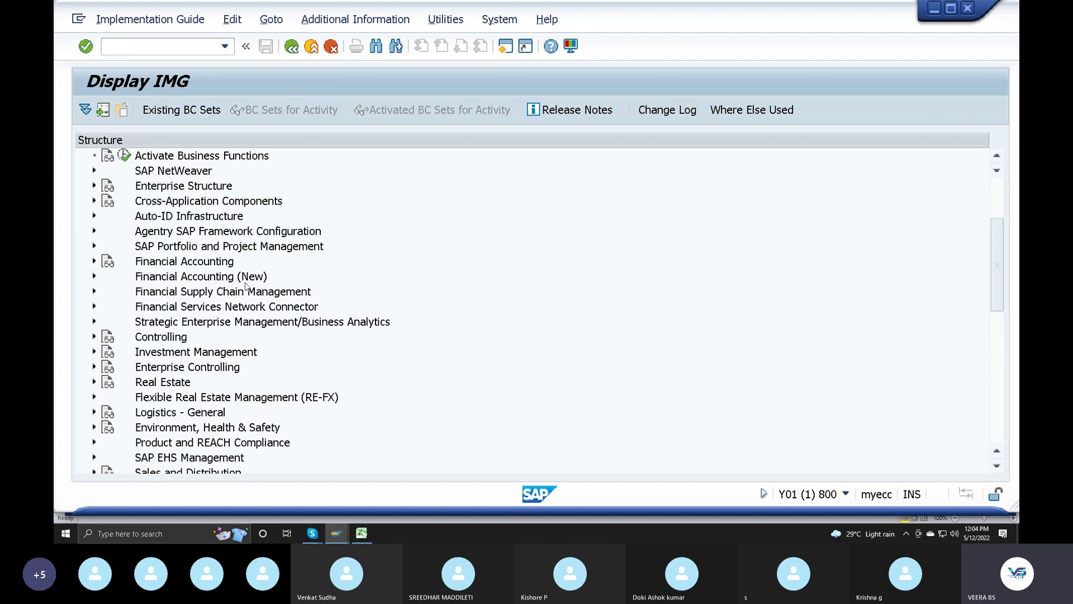
Switch to the S/4HANA guide, collapse Financial Accounting Global Settings and reopen Financial Accounting to view its first-level nodes.
{"action": "left_click", "coordinate": [337, 537]}
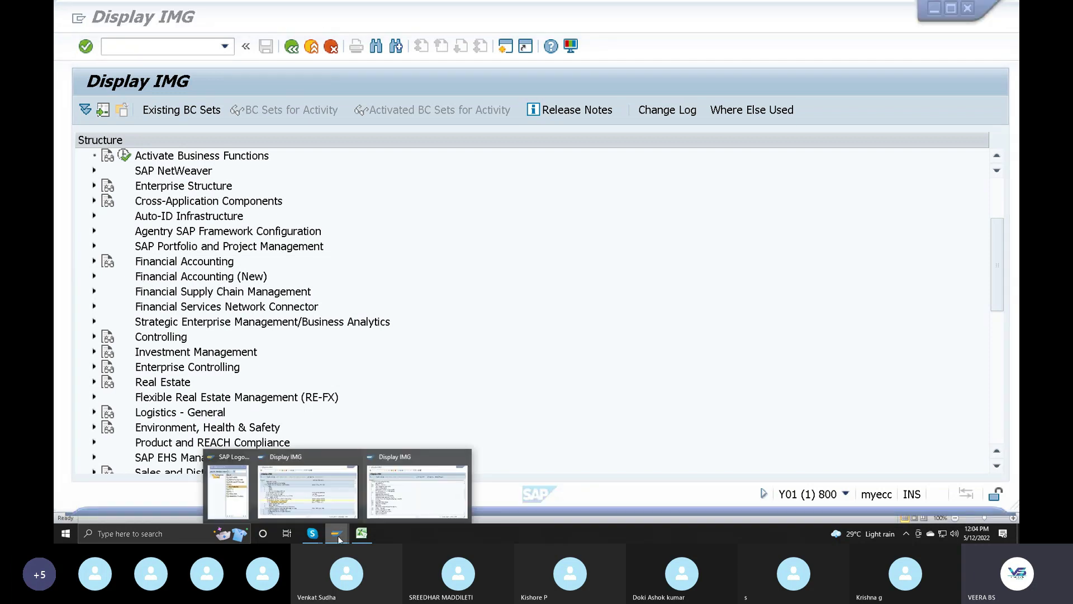
{"action": "left_click", "coordinate": [308, 491]}
{"action": "scroll", "coordinate": [132, 318], "scroll_direction": "up", "scroll_amount": 1}
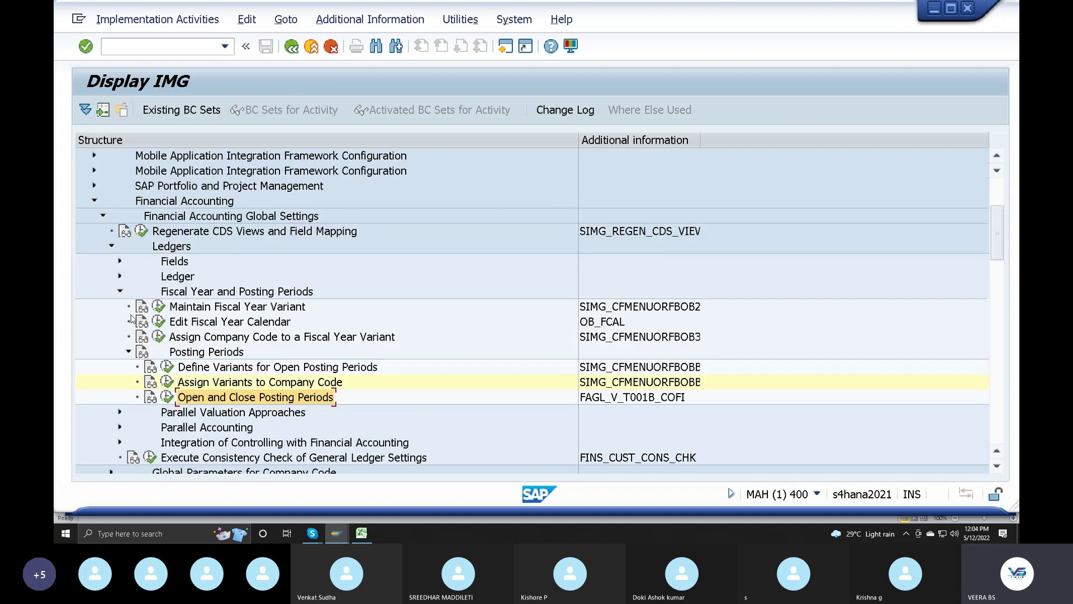
{"action": "left_click", "coordinate": [104, 216]}
{"action": "left_click", "coordinate": [94, 202]}
{"action": "left_click", "coordinate": [94, 201]}
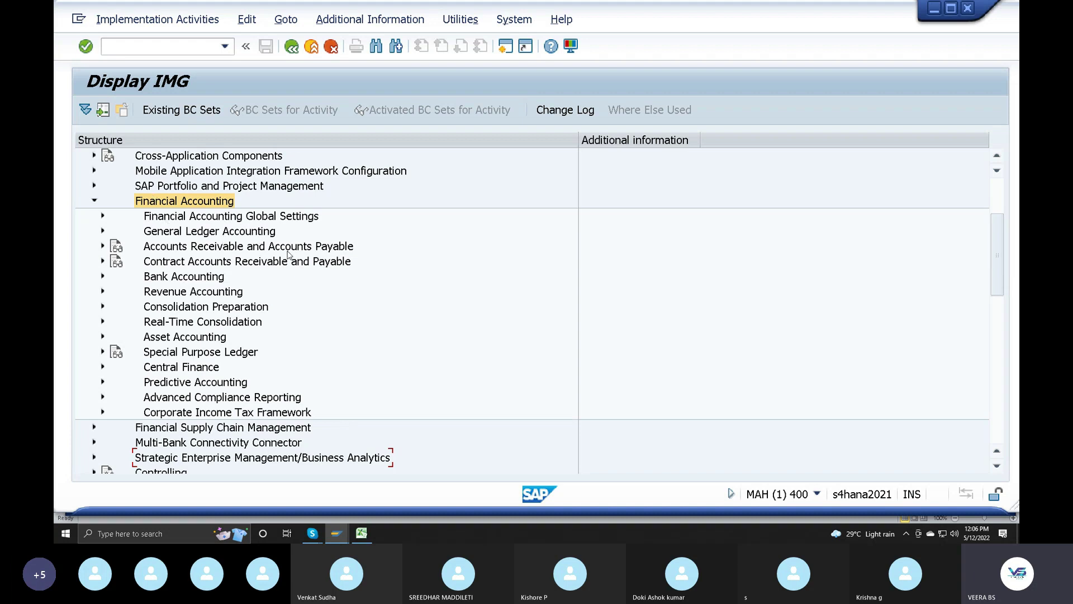
Switch to the ECC guide and expand Financial Accounting, Financial Accounting Global Settings and Document.
{"action": "mouse_move", "coordinate": [336, 533]}
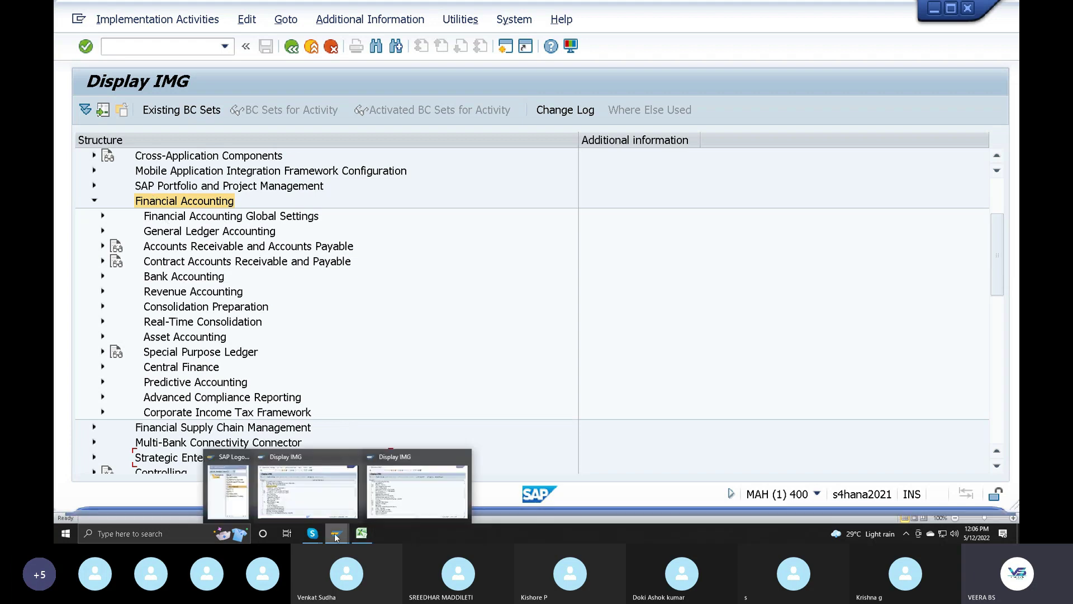
{"action": "left_click", "coordinate": [403, 508]}
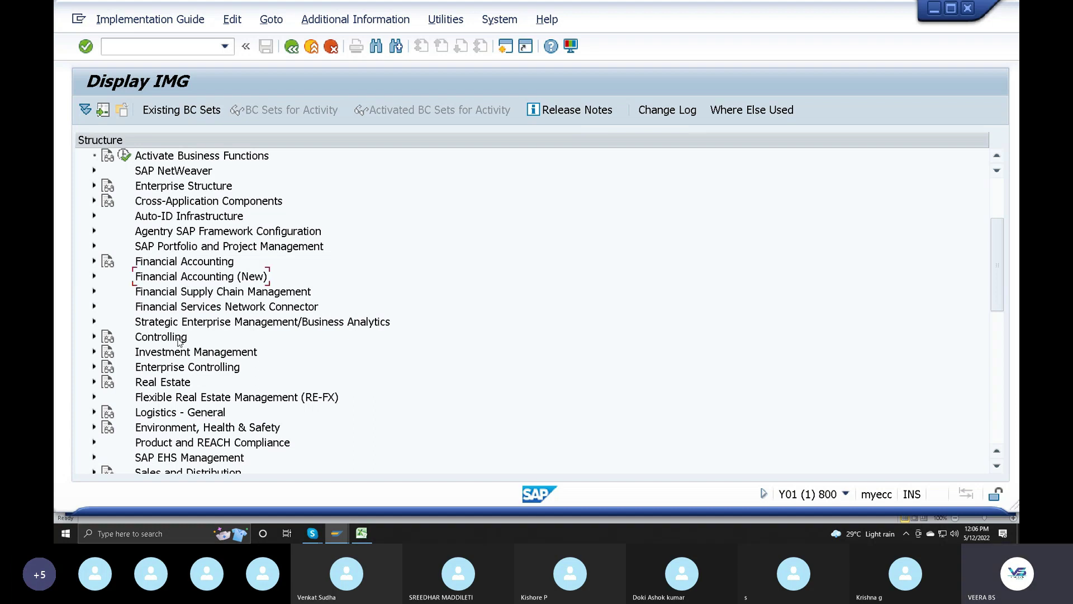
{"action": "left_click", "coordinate": [94, 263]}
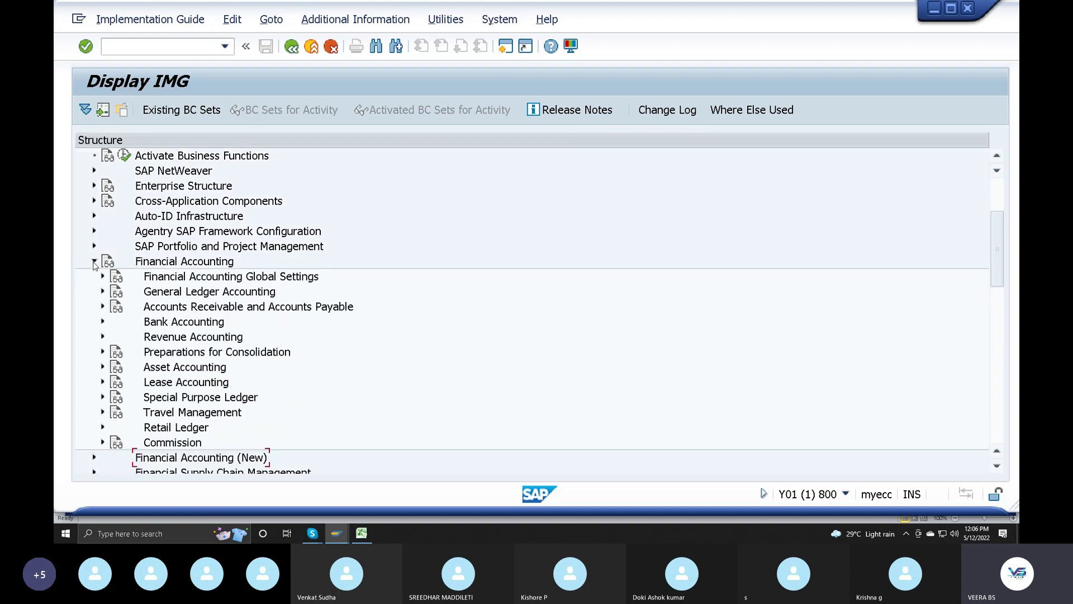
{"action": "left_click", "coordinate": [105, 278]}
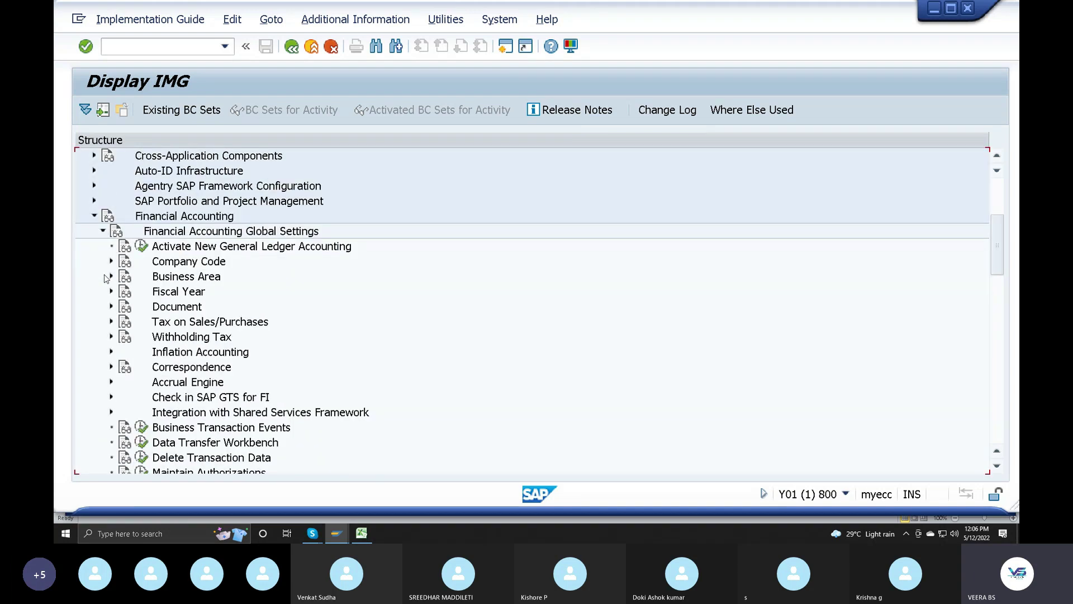
{"action": "left_click", "coordinate": [111, 306]}
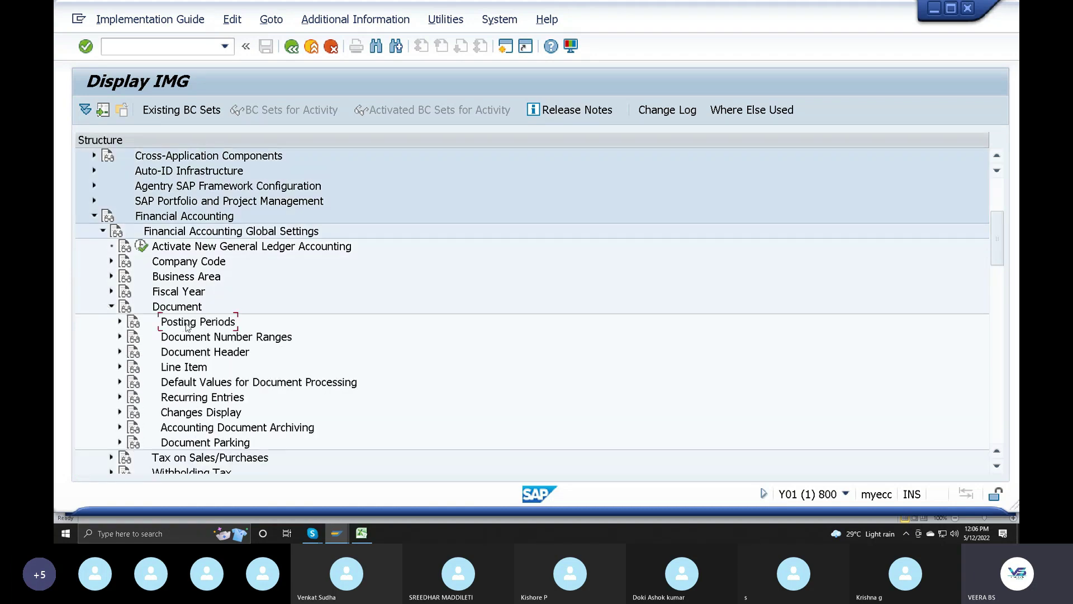
Collapse the Financial Accounting node in the ECC guide.
{"action": "left_click", "coordinate": [341, 538]}
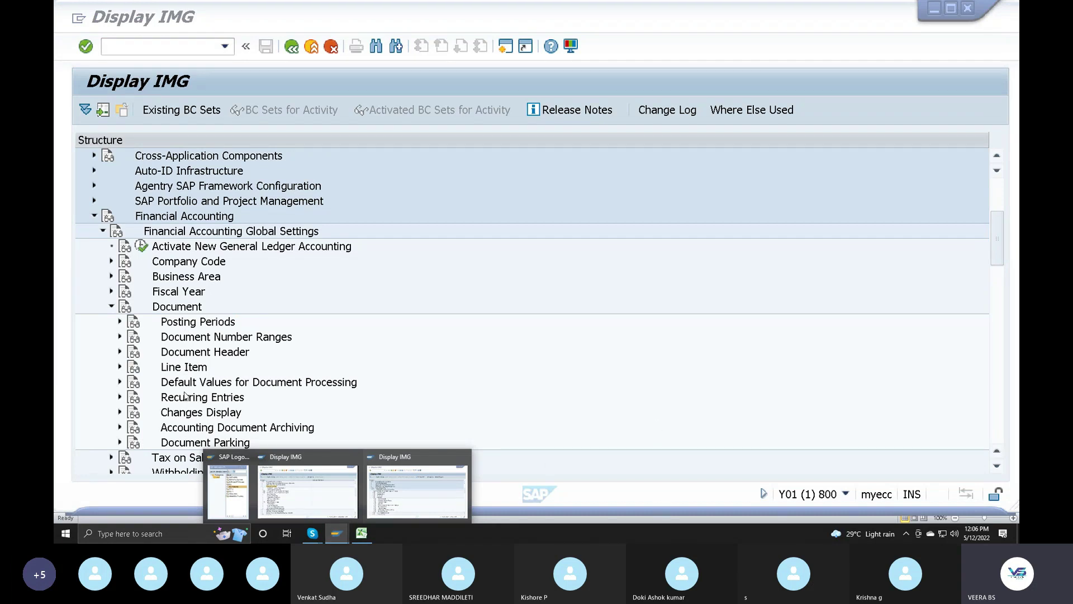
{"action": "left_click", "coordinate": [403, 343]}
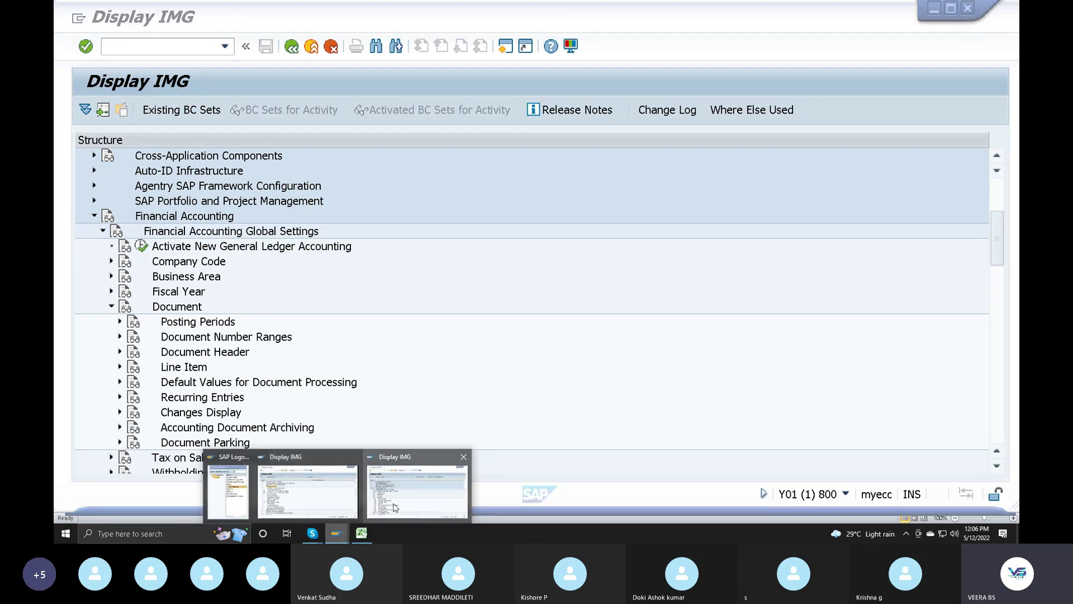
{"action": "left_click", "coordinate": [94, 216]}
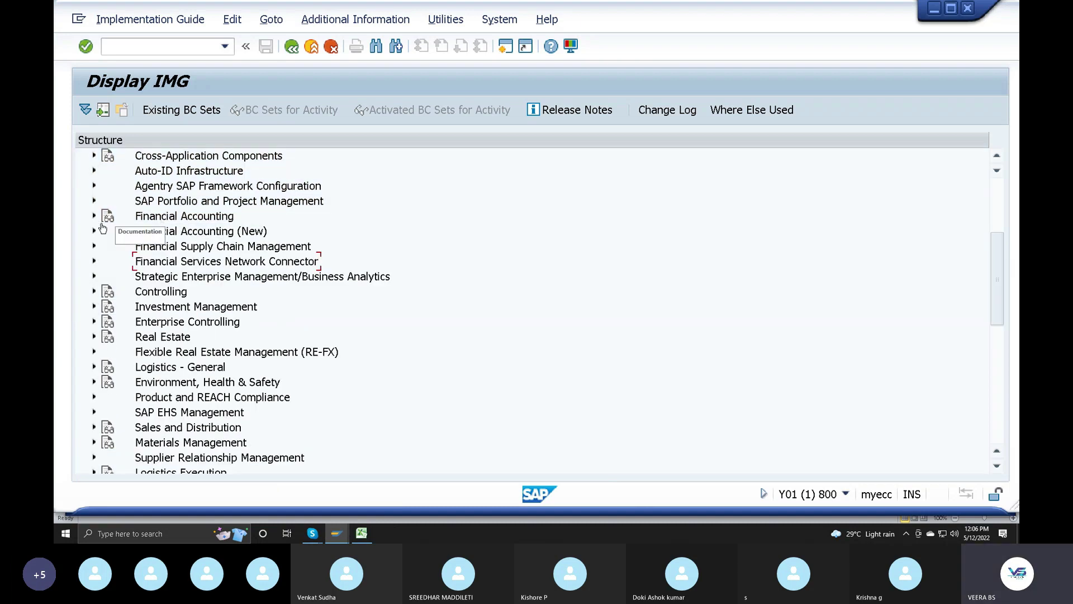
Switch to the S/4HANA guide, expand Financial Accounting Global Settings and collapse Fiscal Year and Posting Periods to view the nodes under Ledgers.
{"action": "mouse_move", "coordinate": [336, 533]}
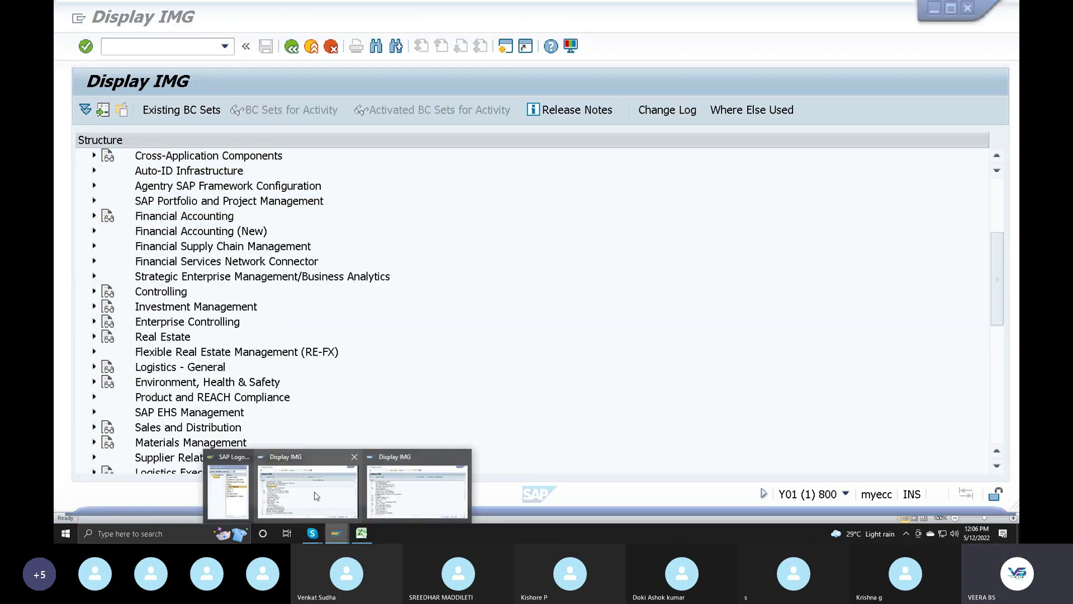
{"action": "left_click", "coordinate": [305, 483]}
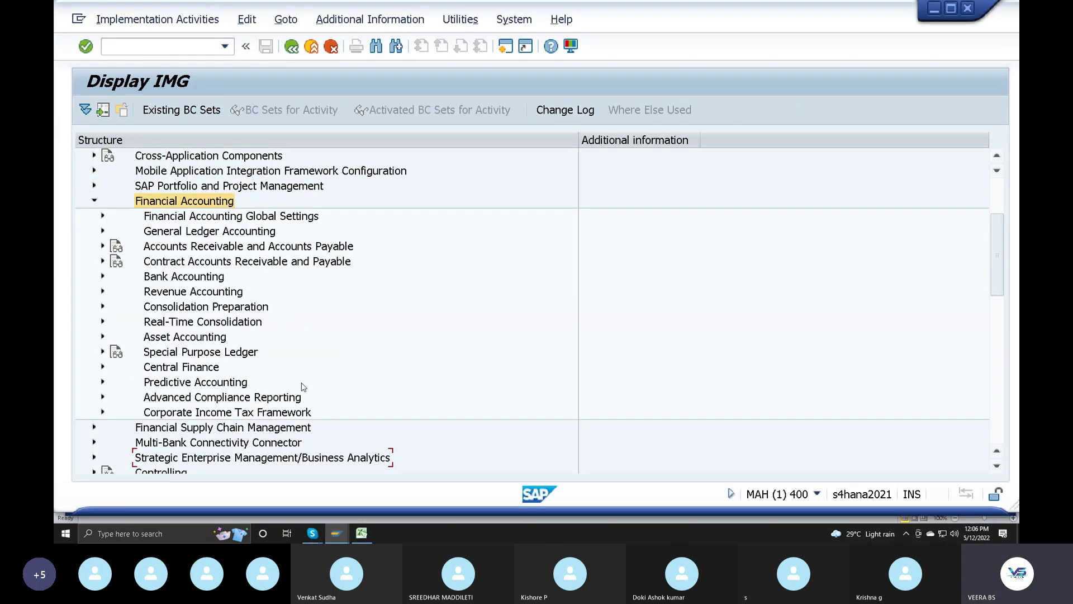
{"action": "left_click", "coordinate": [104, 218]}
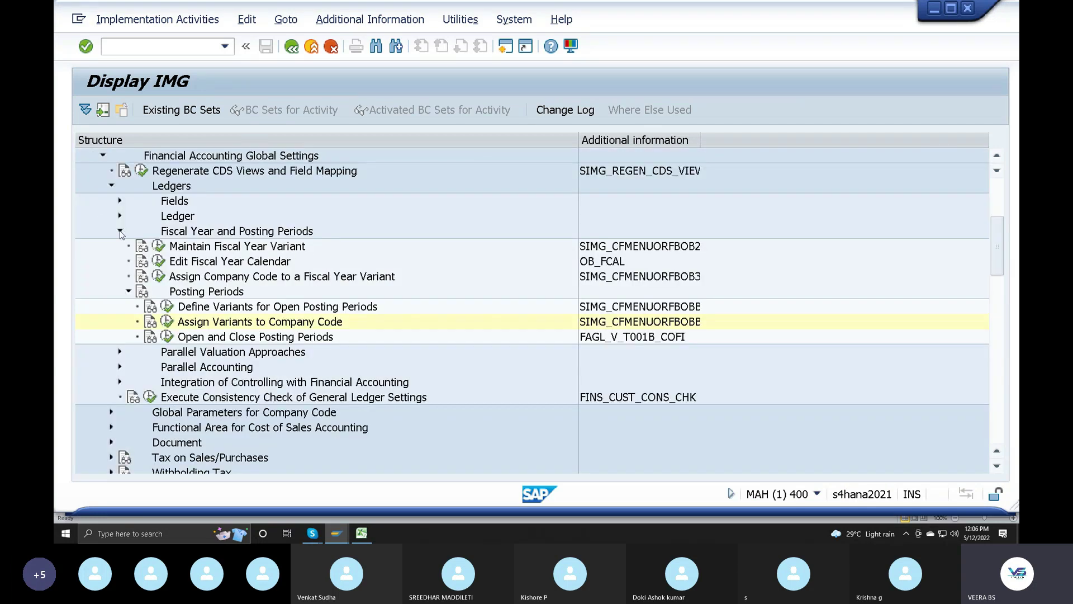
{"action": "left_click", "coordinate": [120, 231]}
{"action": "left_click", "coordinate": [175, 218]}
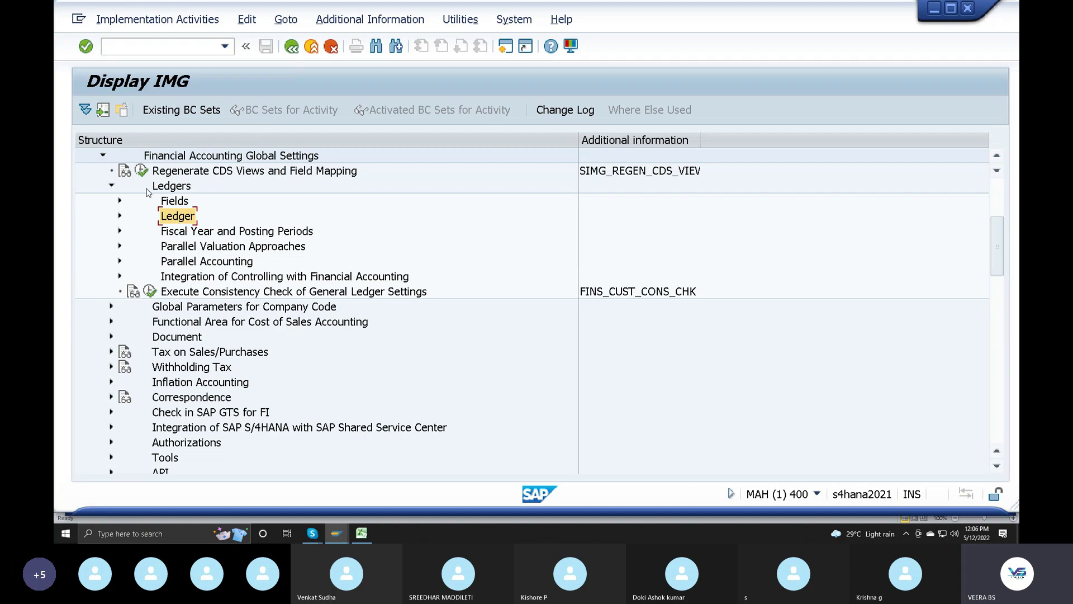
{"action": "left_click", "coordinate": [199, 233]}
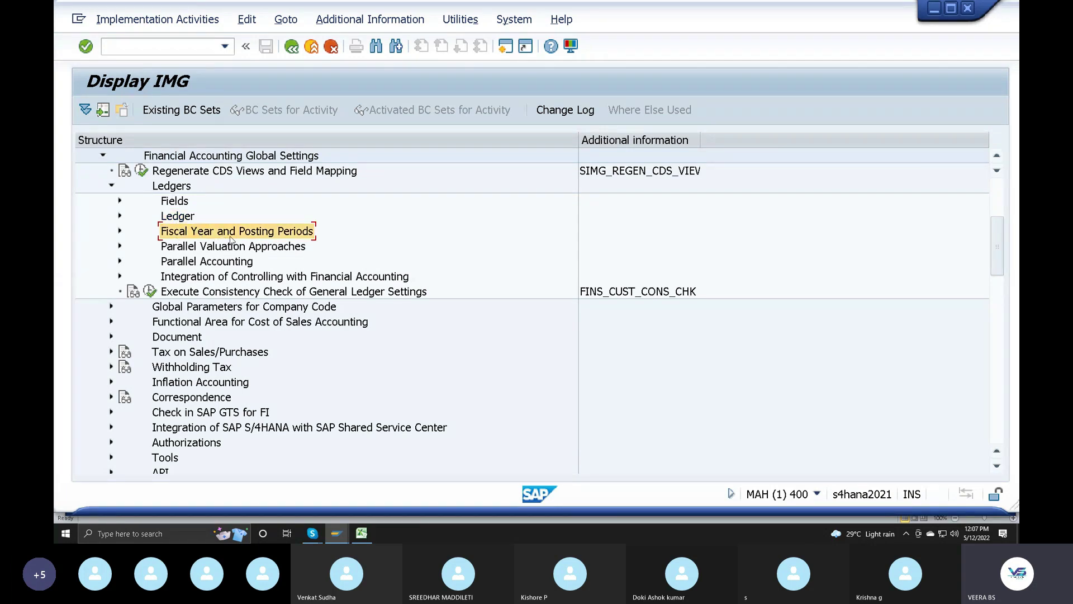
Switch to the ECC guide and expand Financial Accounting down to the activities under Document > Posting Periods.
{"action": "left_click", "coordinate": [336, 533]}
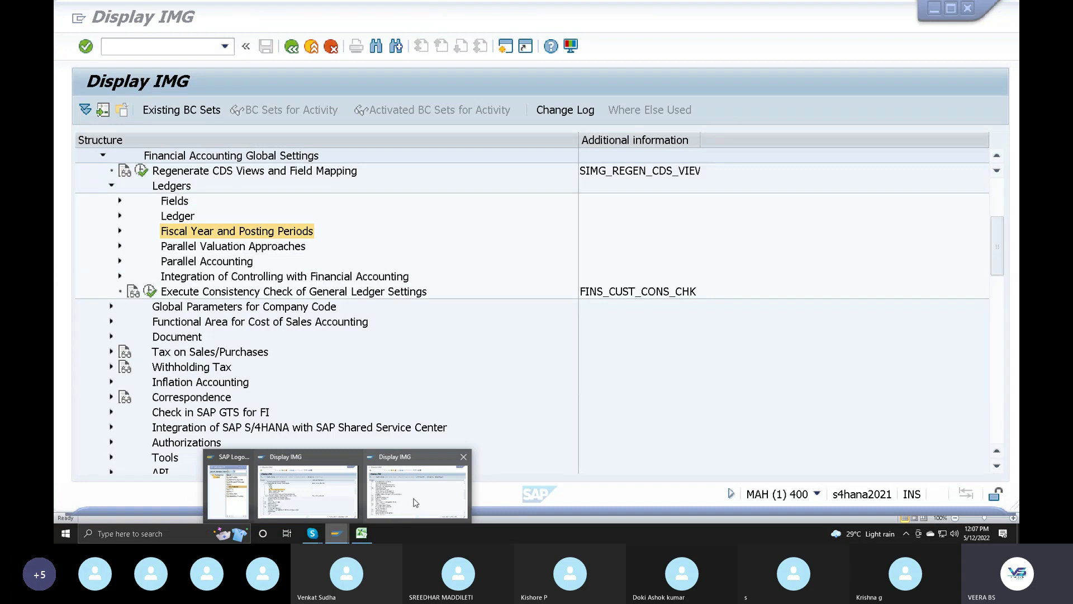
{"action": "left_click", "coordinate": [415, 503]}
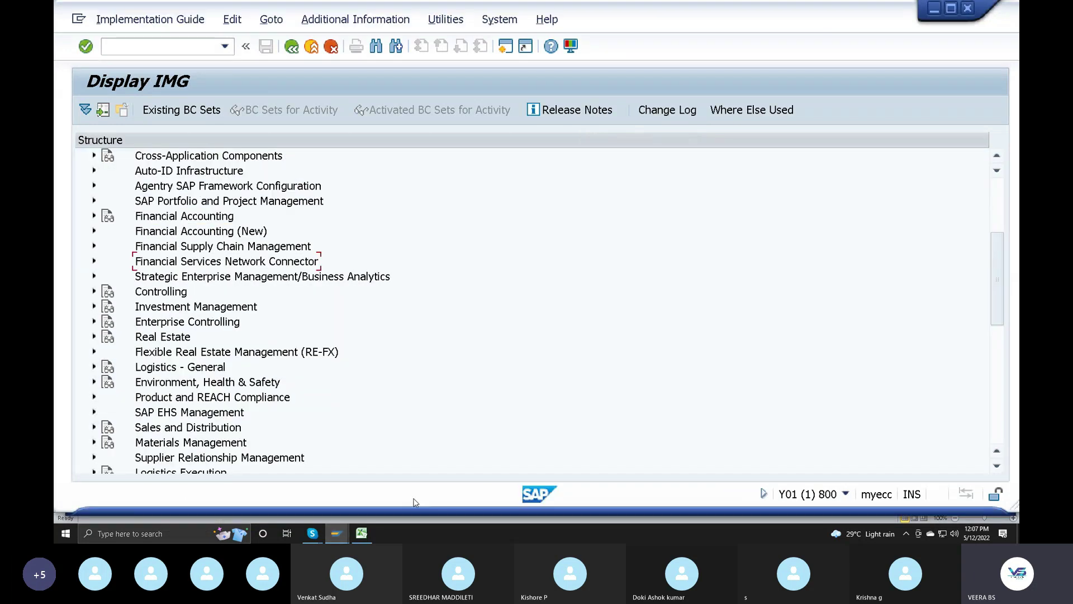
{"action": "left_click", "coordinate": [95, 217]}
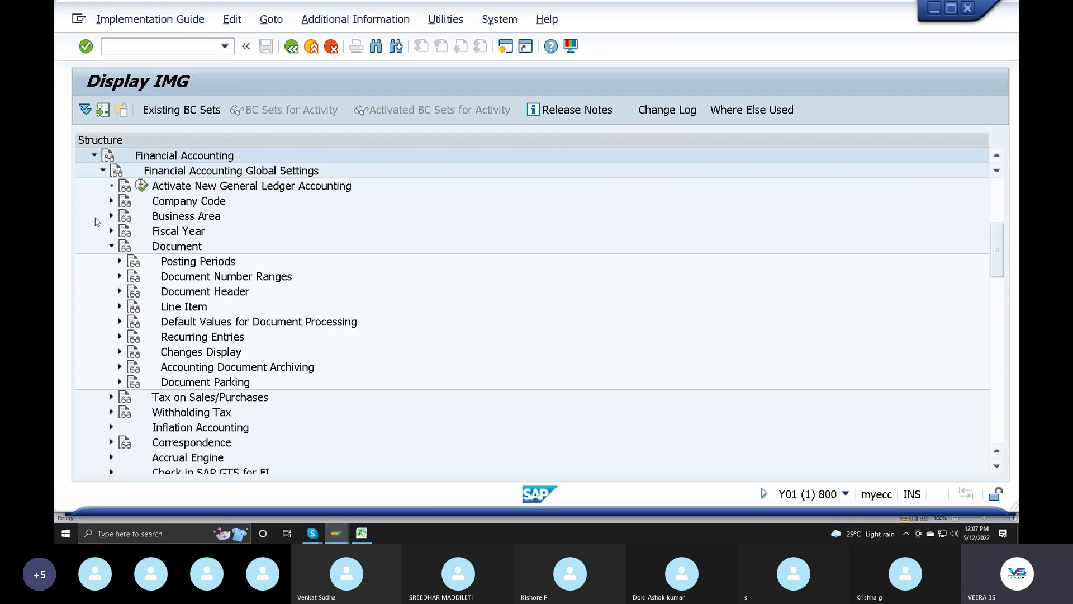
{"action": "left_click", "coordinate": [111, 246]}
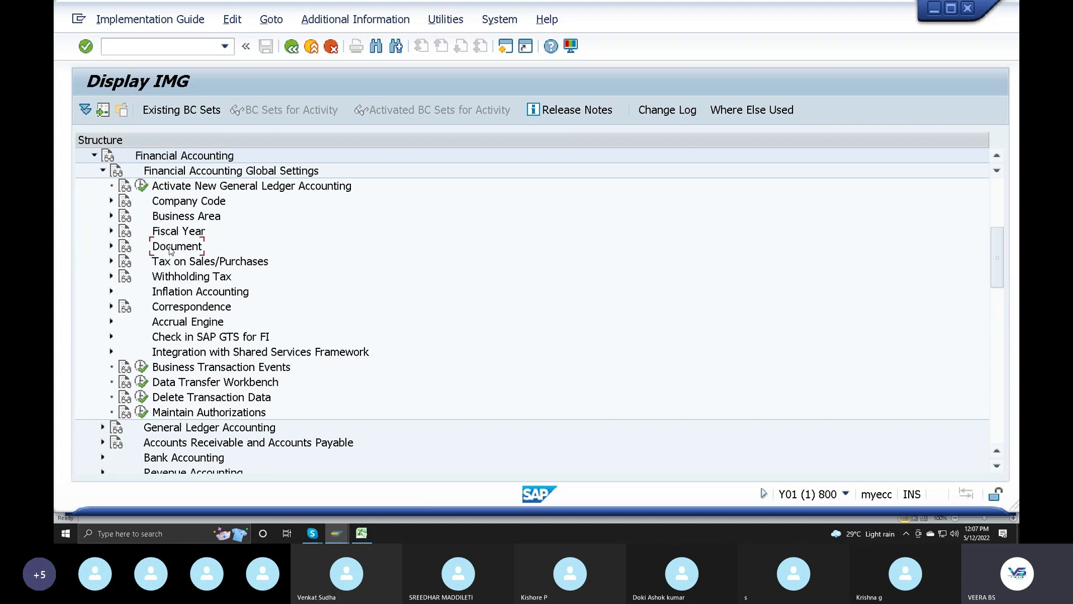
{"action": "left_click", "coordinate": [111, 247]}
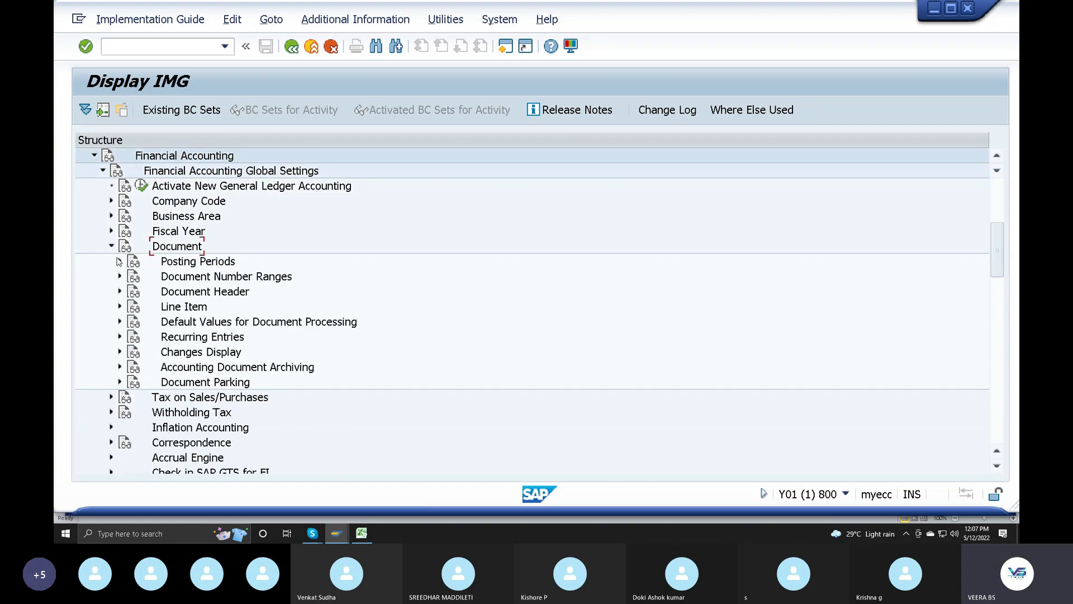
{"action": "left_click", "coordinate": [119, 261]}
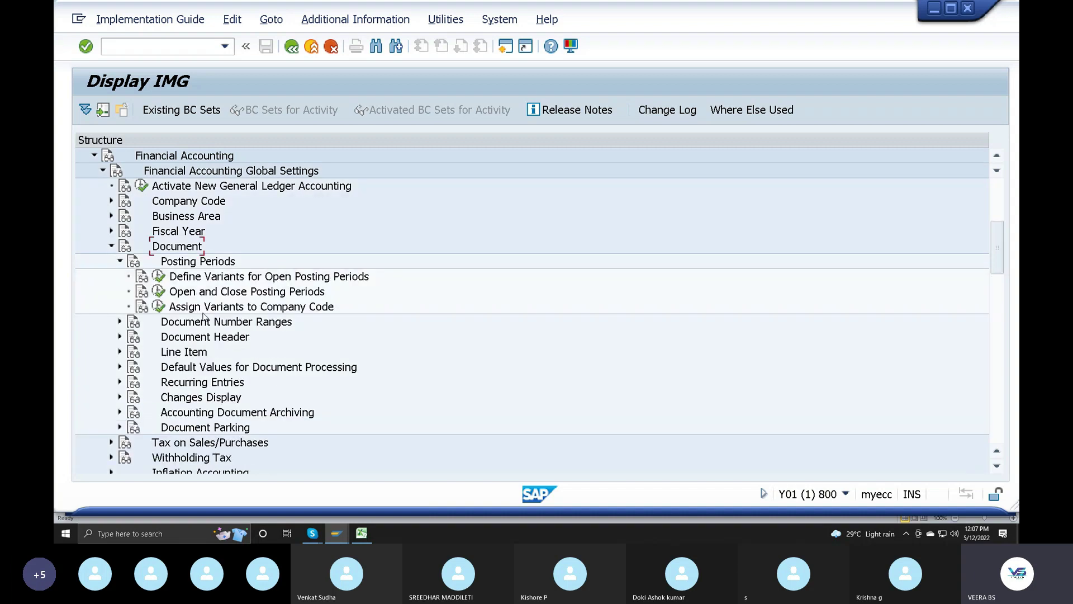
Open the ECC activity Open and Close Posting Periods, view its time interval table and return to the guide.
{"action": "left_click", "coordinate": [198, 292]}
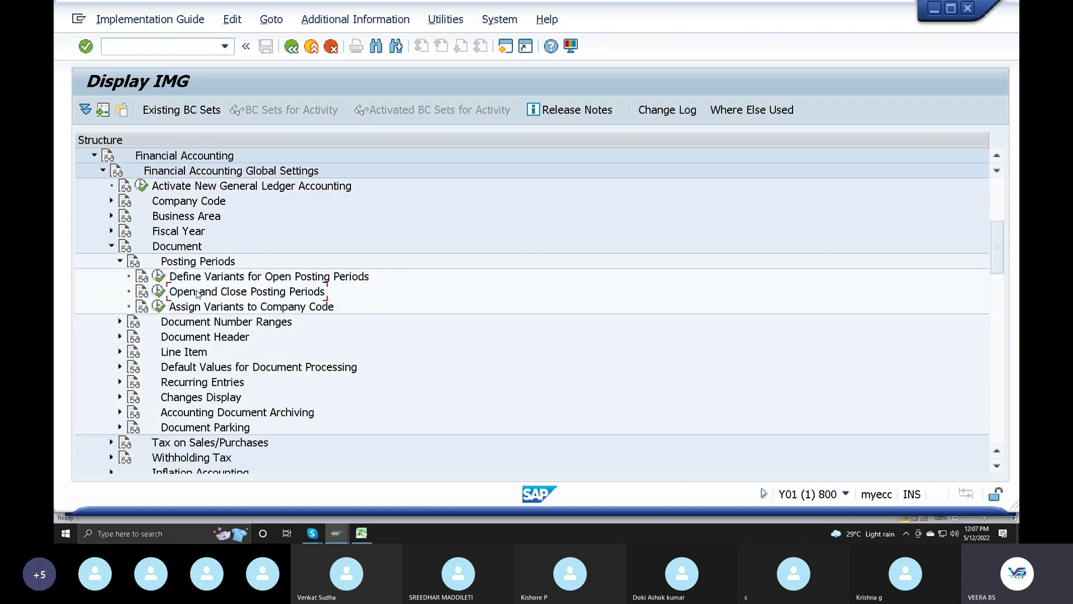
{"action": "left_click", "coordinate": [158, 291]}
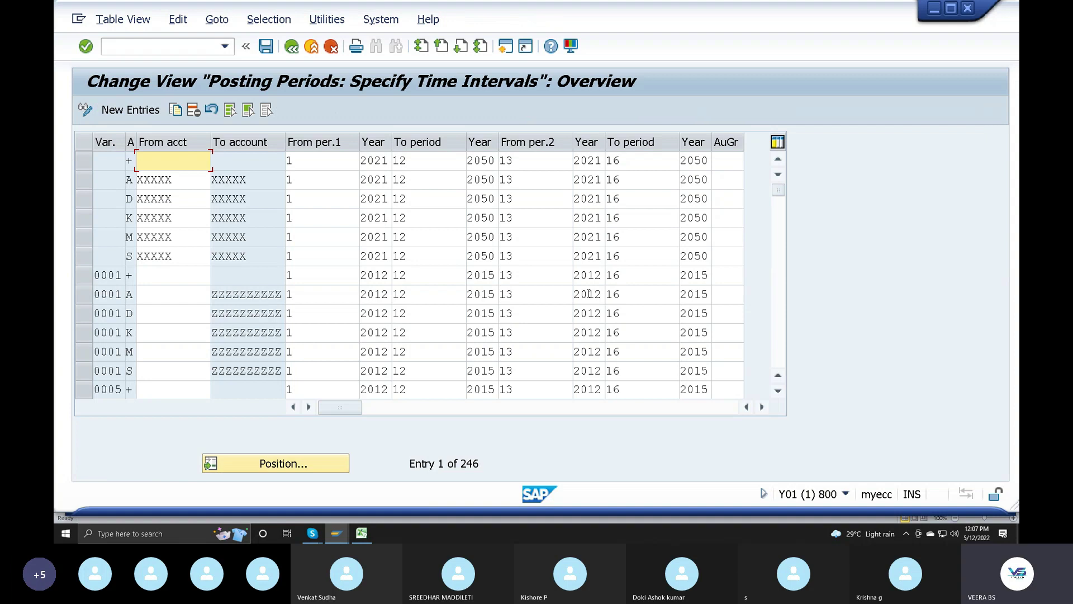
{"action": "key", "text": "shift+Tab"}
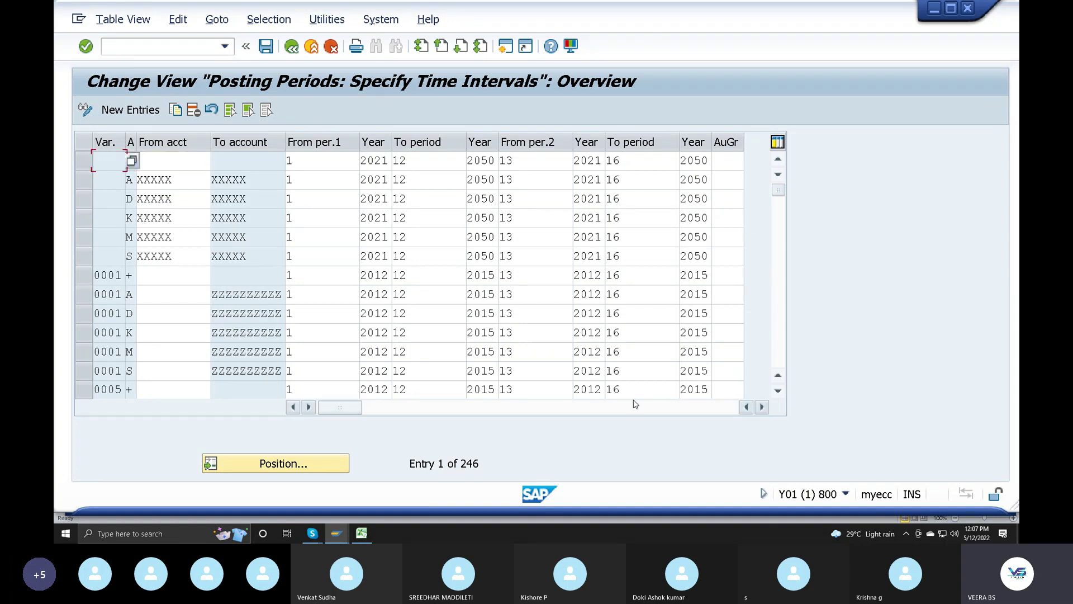
{"action": "left_click", "coordinate": [291, 46]}
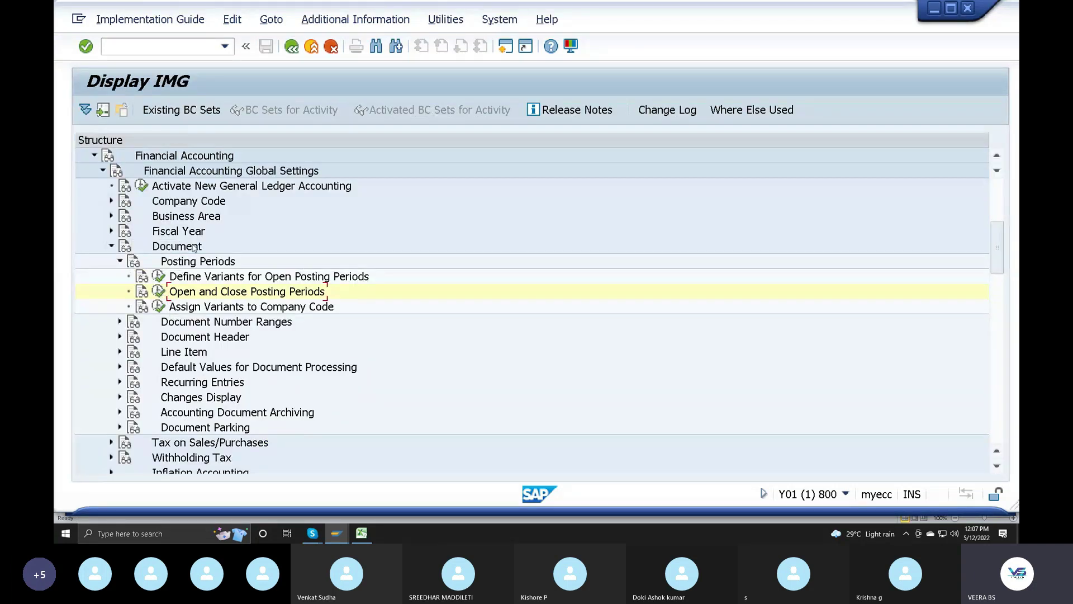
Reopen Open and Close Posting Periods in ECC, then close the session and log off from the system.
{"action": "left_click", "coordinate": [159, 291]}
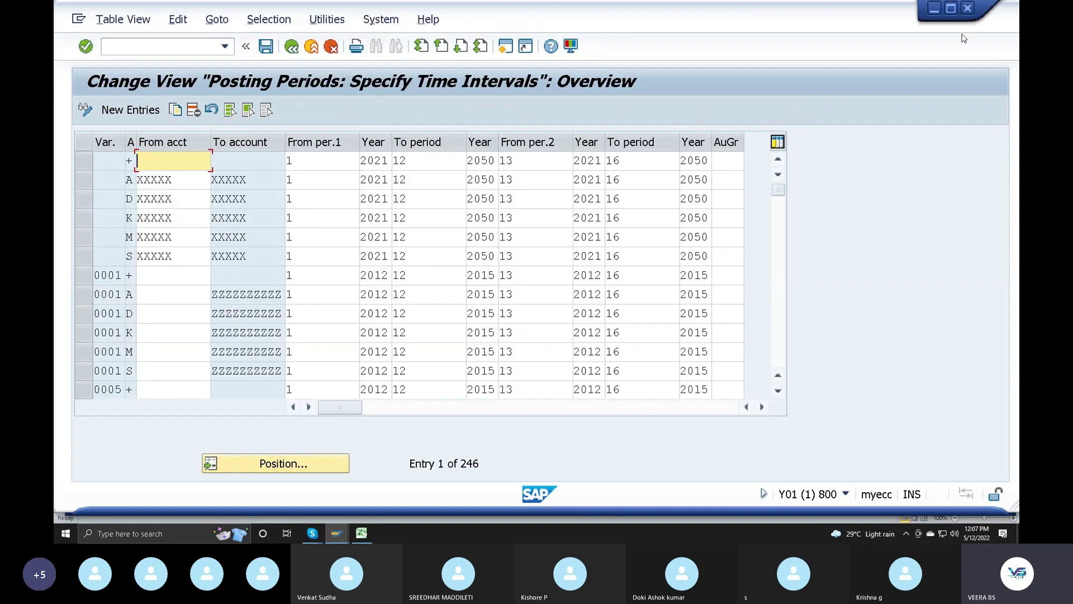
{"action": "left_click", "coordinate": [968, 8]}
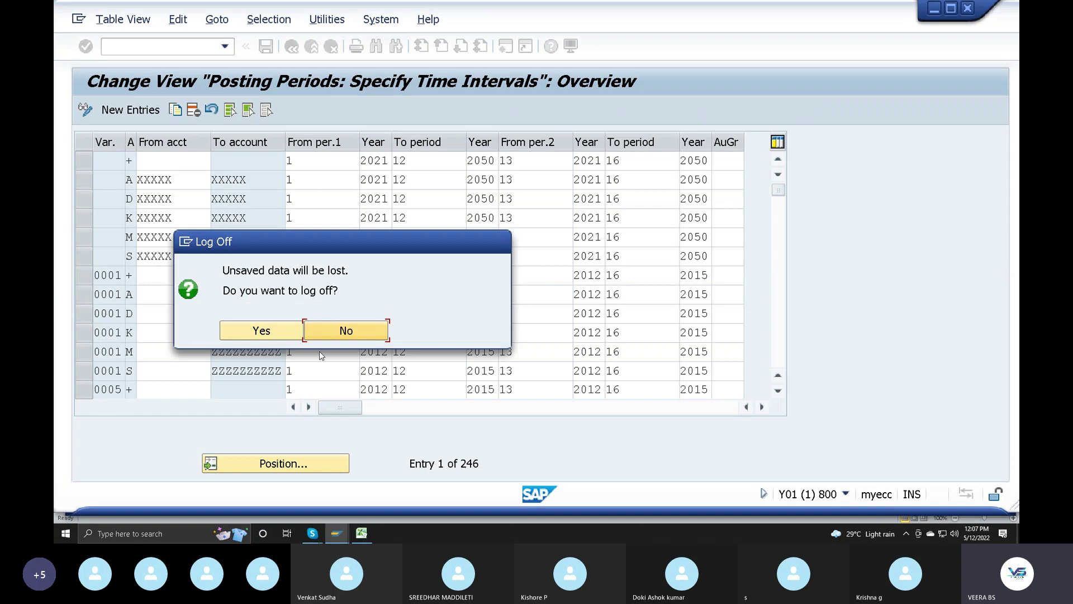
{"action": "left_click", "coordinate": [272, 332]}
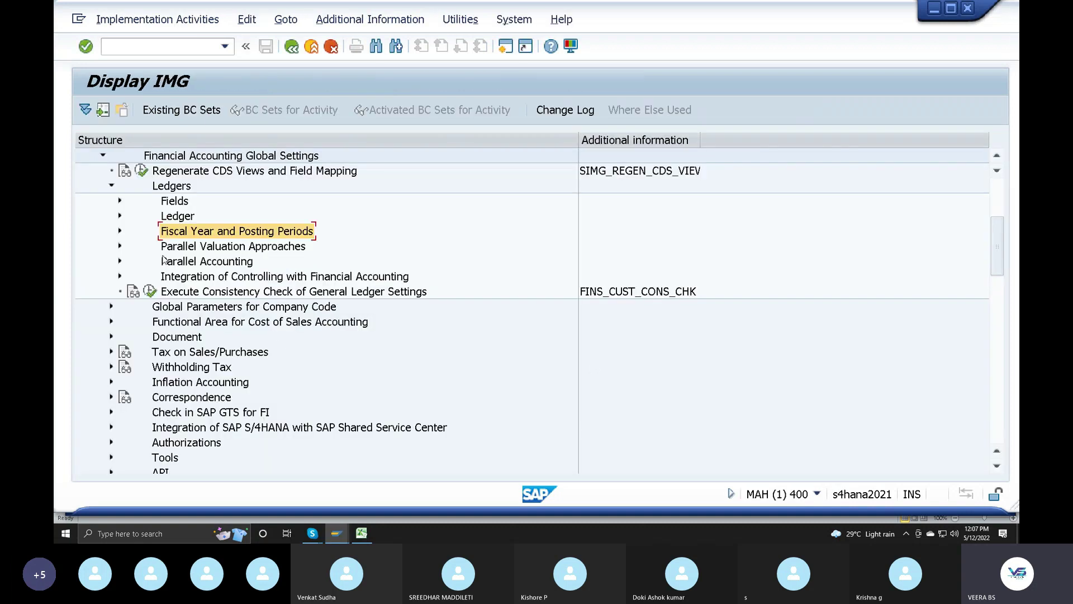
Expand Fiscal Year and Posting Periods in the S/4HANA guide and execute Open and Close Posting Periods.
{"action": "scroll", "coordinate": [163, 259], "scroll_direction": "up", "scroll_amount": 1}
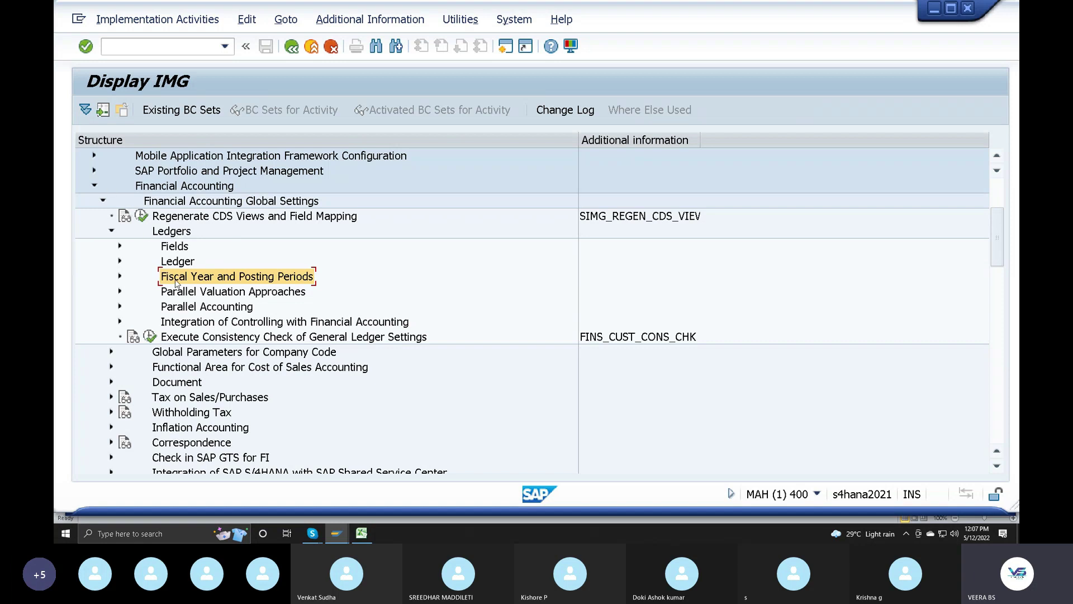
{"action": "left_click", "coordinate": [119, 276]}
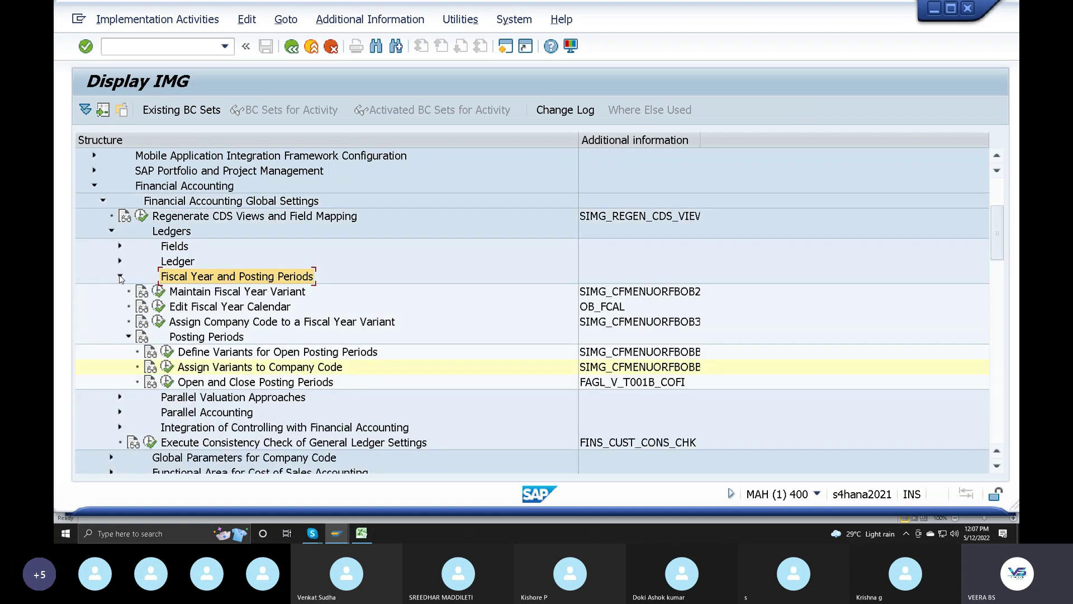
{"action": "left_click", "coordinate": [210, 384]}
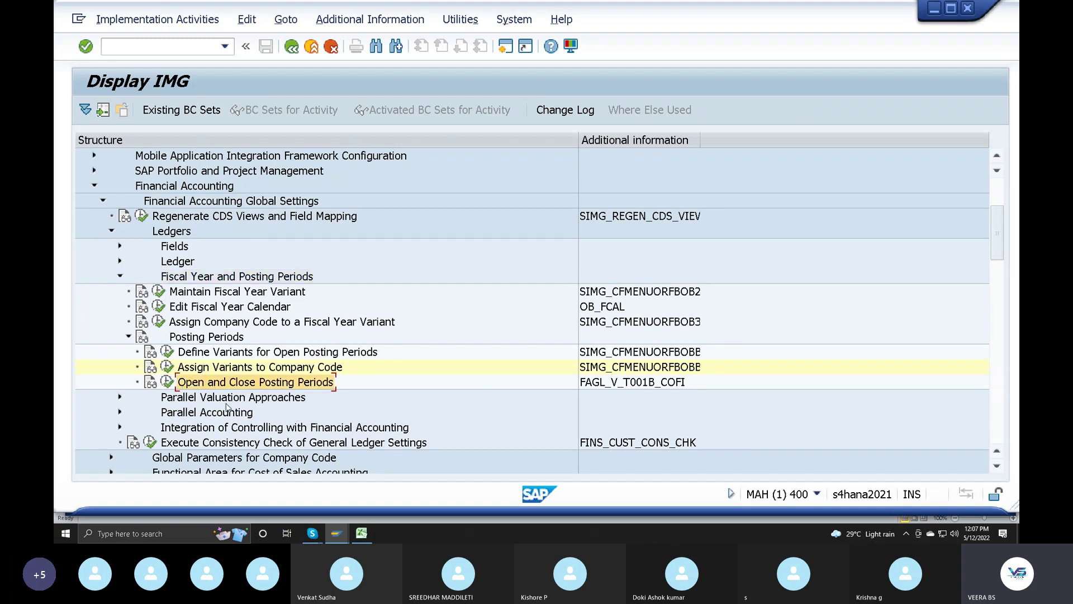
{"action": "left_click", "coordinate": [169, 384]}
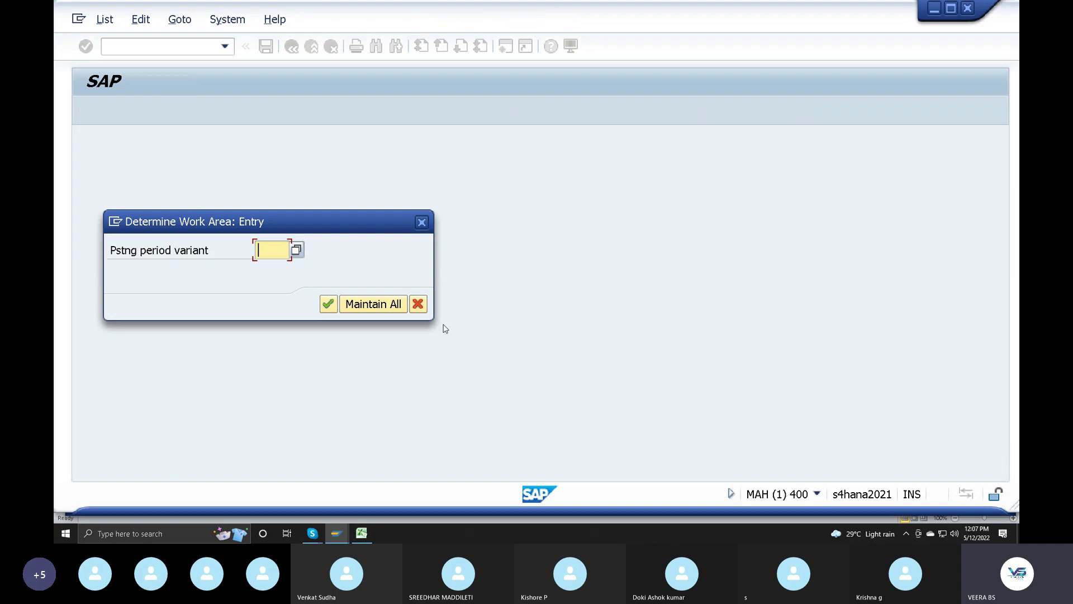
Choose posting period variant SM (SAMSUNG OPEN AND POSTING PER VAR) as the work area and open its time intervals.
{"action": "left_click_drag", "start_coordinate": [767, 224], "coordinate": [800, 223]}
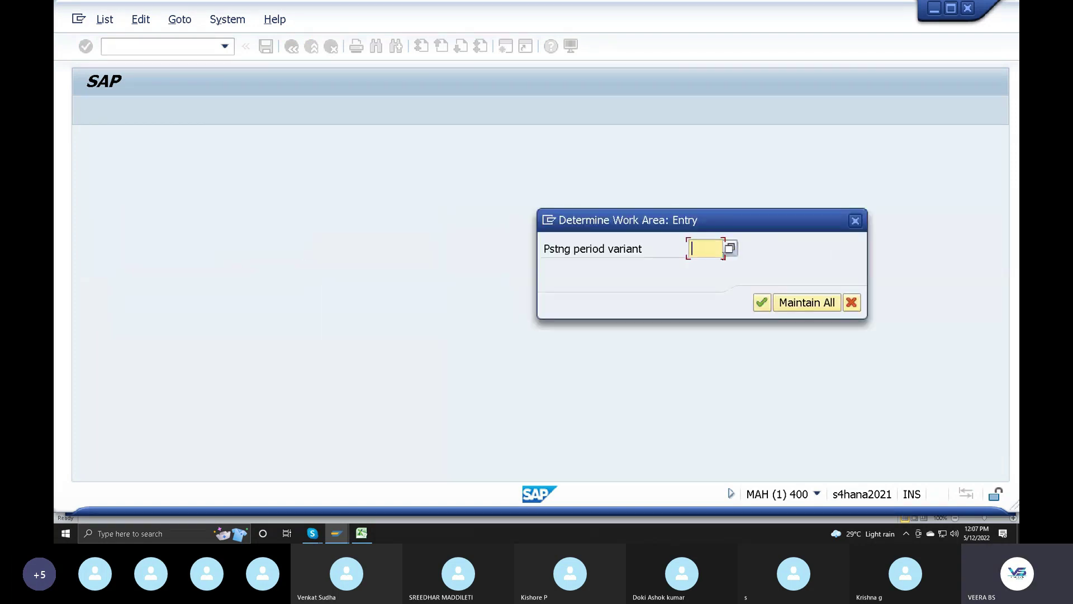
{"action": "left_click", "coordinate": [730, 250]}
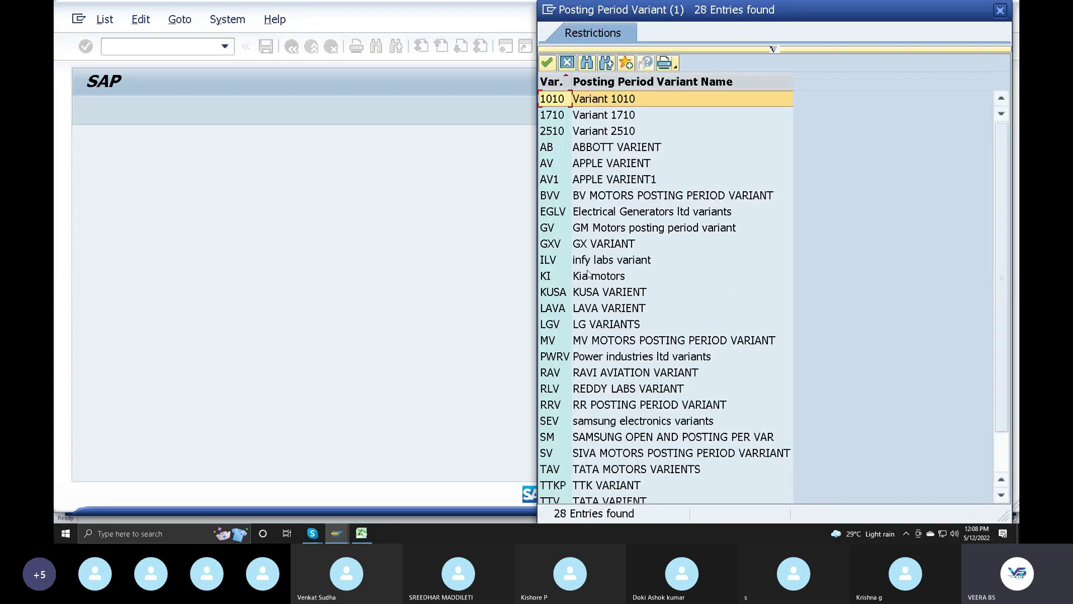
{"action": "scroll", "coordinate": [671, 335], "scroll_direction": "down", "scroll_amount": 1}
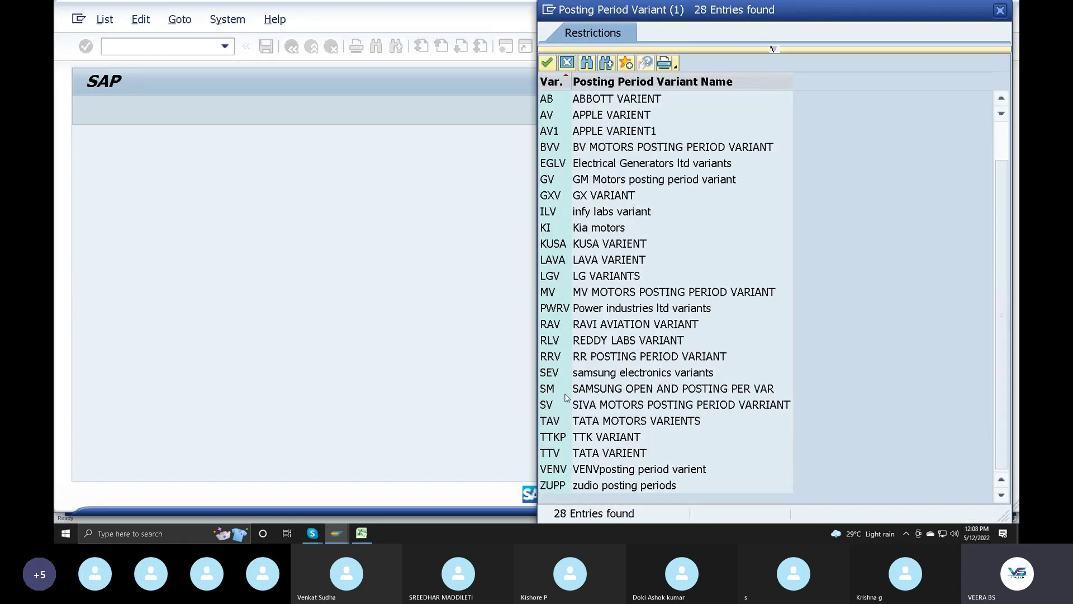
{"action": "double_click", "coordinate": [626, 389]}
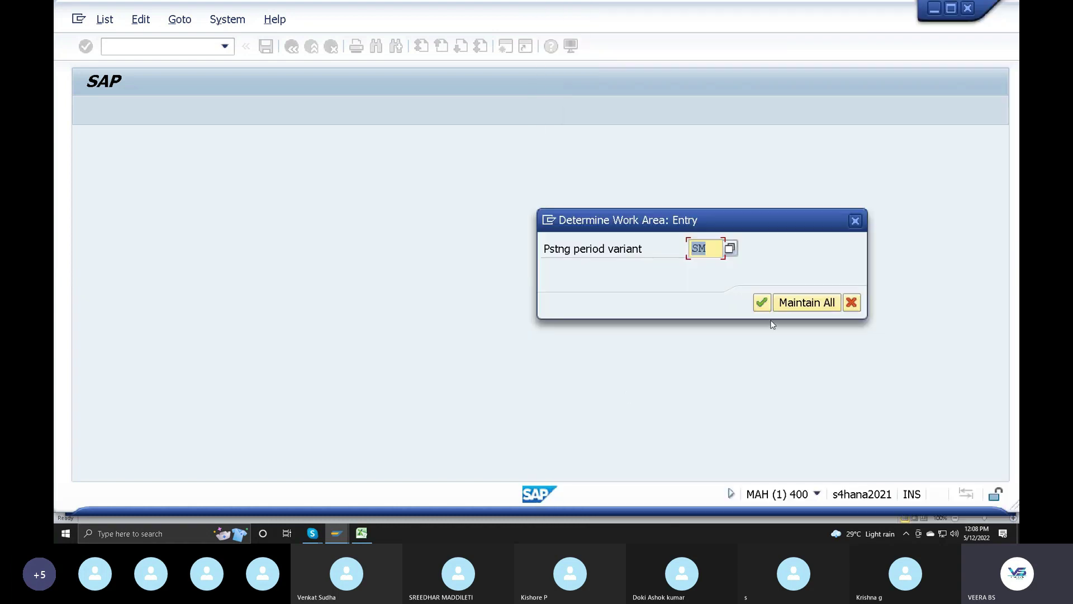
{"action": "left_click", "coordinate": [762, 303]}
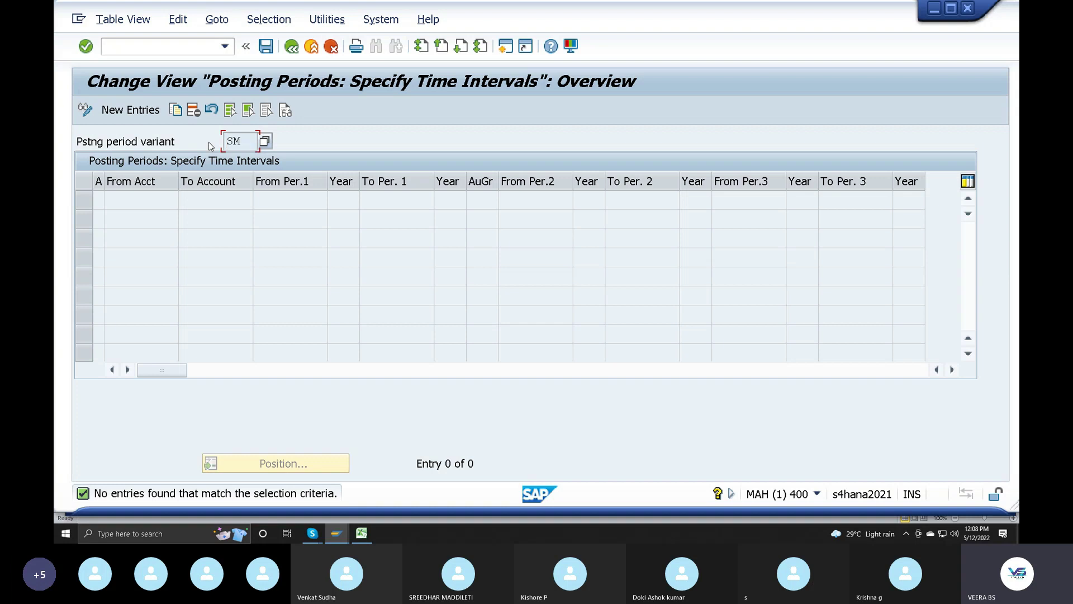
Start new entries for variant SM, set the first line's account type to + (Valid for all account types) and widen the account type column.
{"action": "left_click", "coordinate": [130, 109]}
{"action": "key", "text": "F4"}
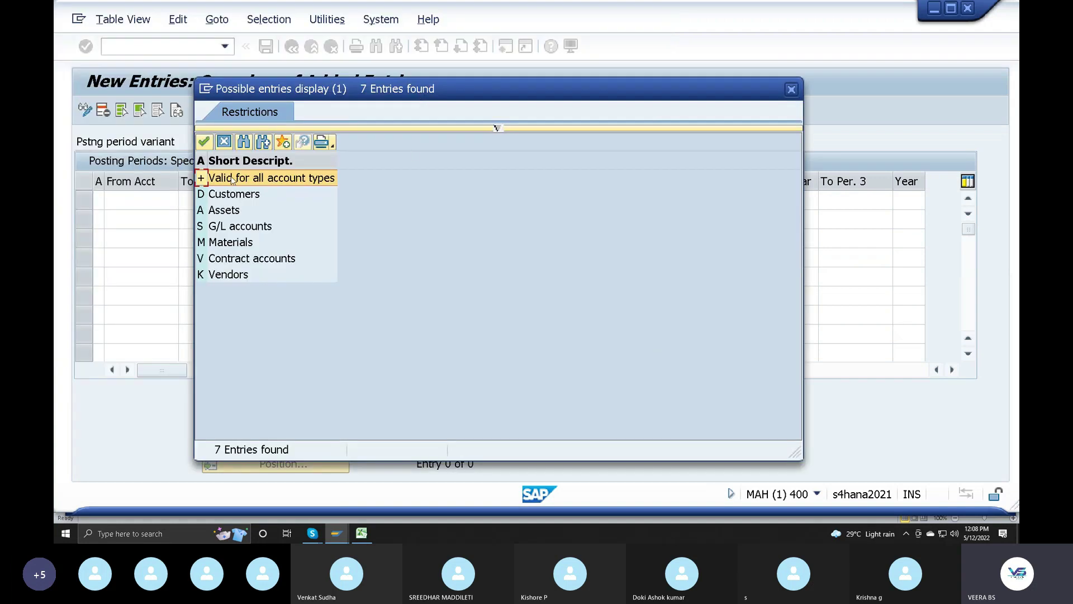
{"action": "left_click", "coordinate": [234, 180]}
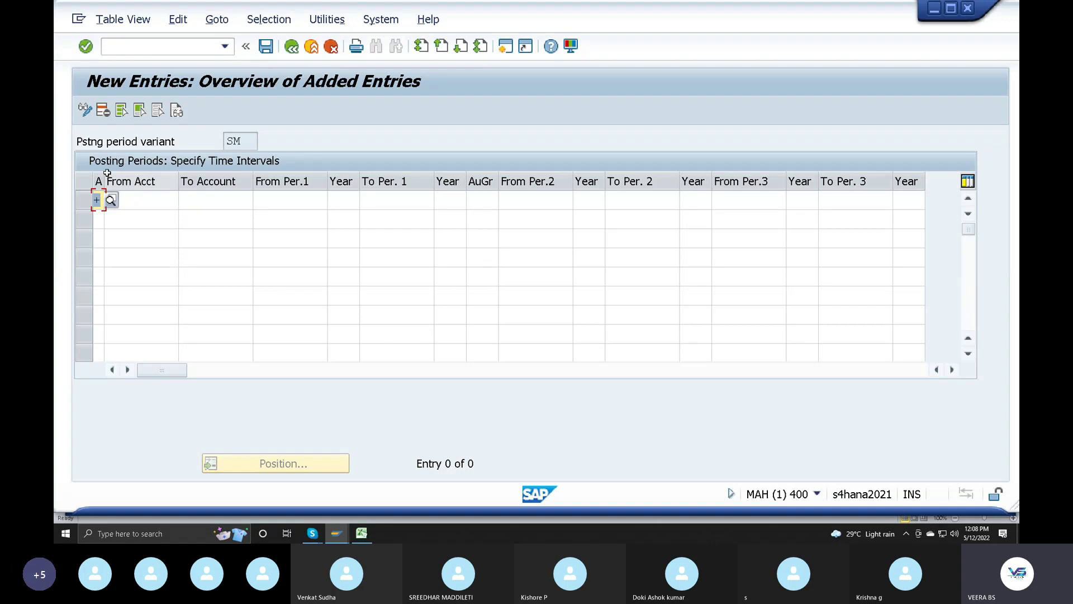
{"action": "left_click_drag", "start_coordinate": [126, 188], "coordinate": [132, 188]}
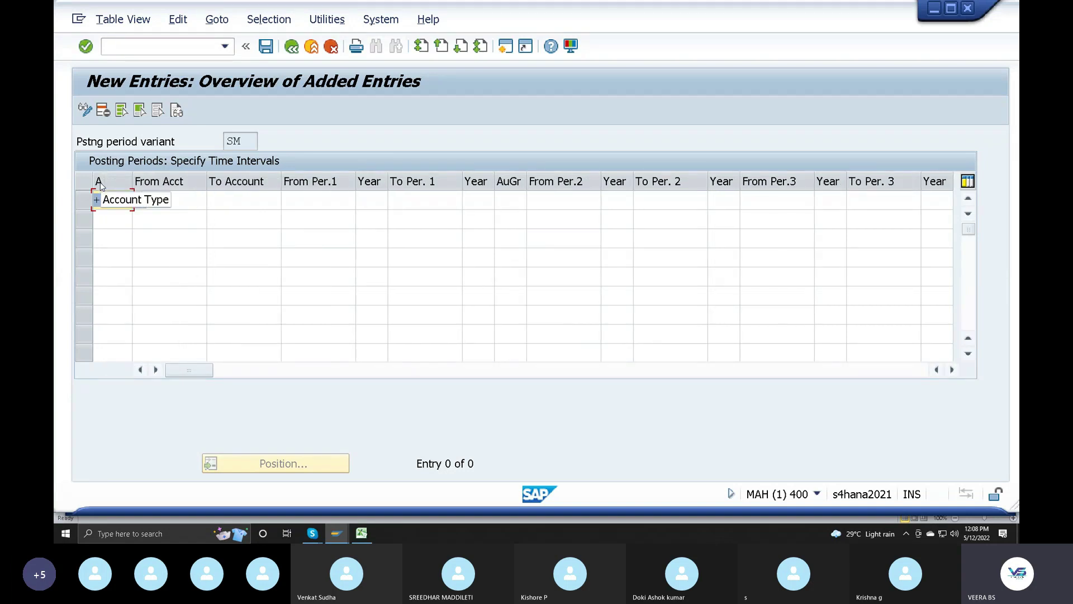
Set the account types of the second, third and fourth lines to A (Assets), D (Customers) and K (Vendors).
{"action": "left_click", "coordinate": [114, 220]}
{"action": "left_click", "coordinate": [138, 221]}
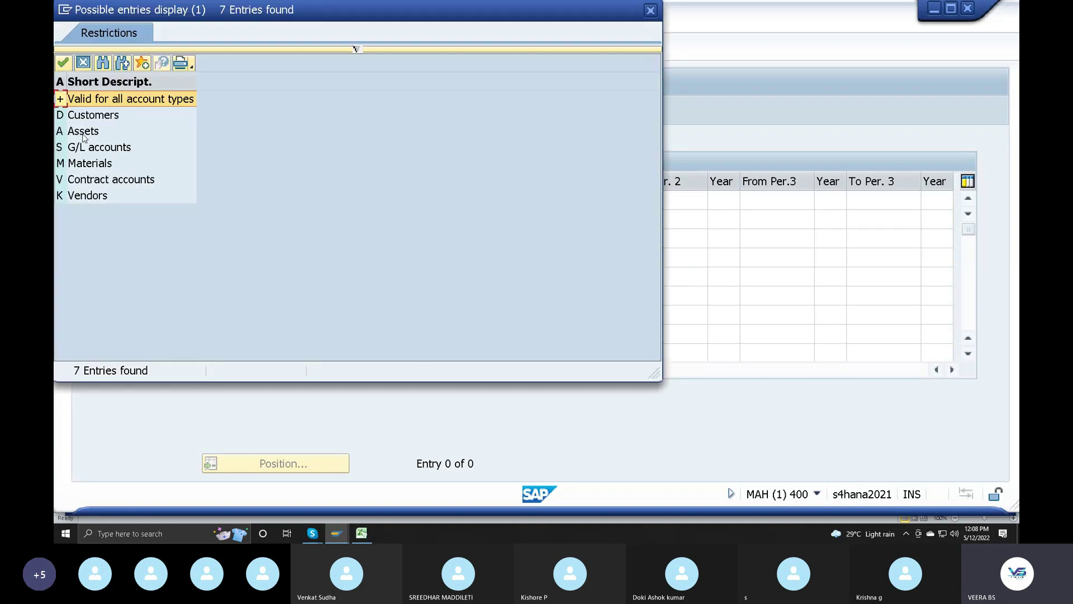
{"action": "double_click", "coordinate": [90, 133]}
{"action": "left_click", "coordinate": [126, 239]}
{"action": "left_click", "coordinate": [140, 239]}
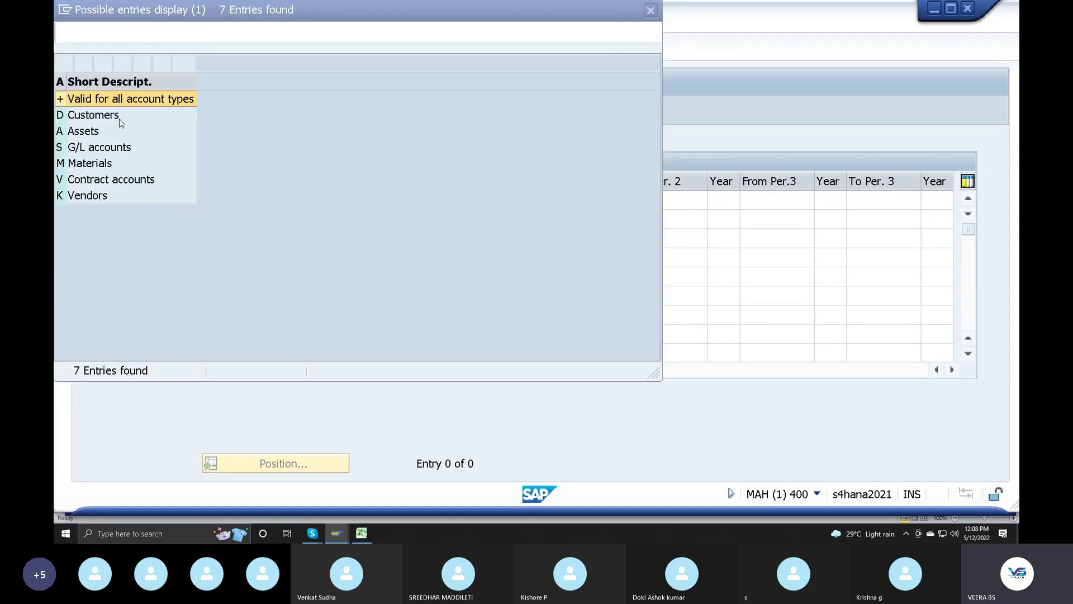
{"action": "double_click", "coordinate": [84, 112]}
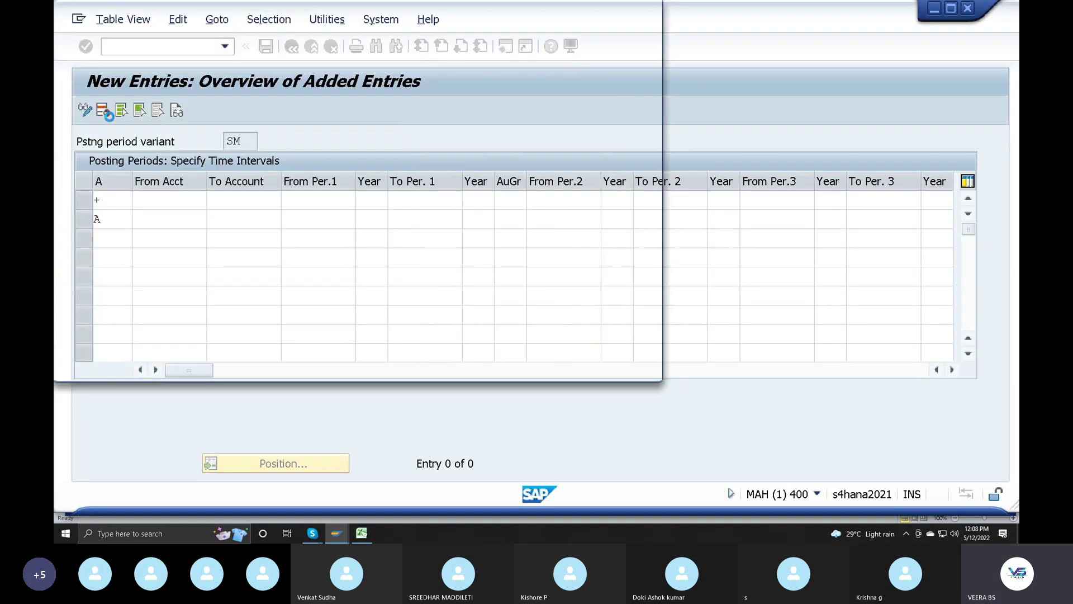
{"action": "left_click", "coordinate": [125, 258]}
{"action": "left_click", "coordinate": [139, 258]}
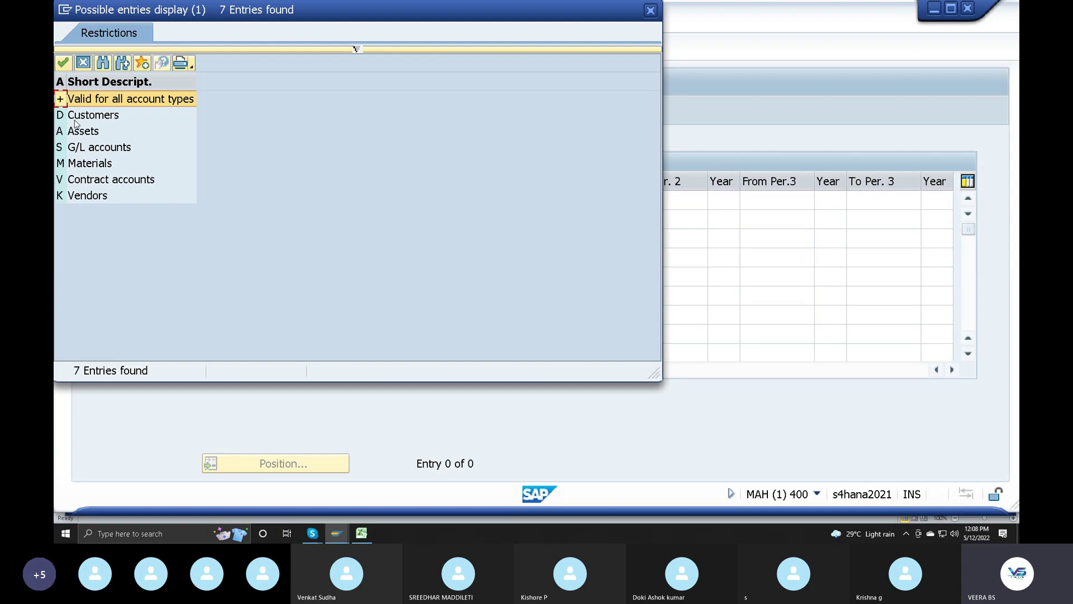
{"action": "double_click", "coordinate": [84, 195]}
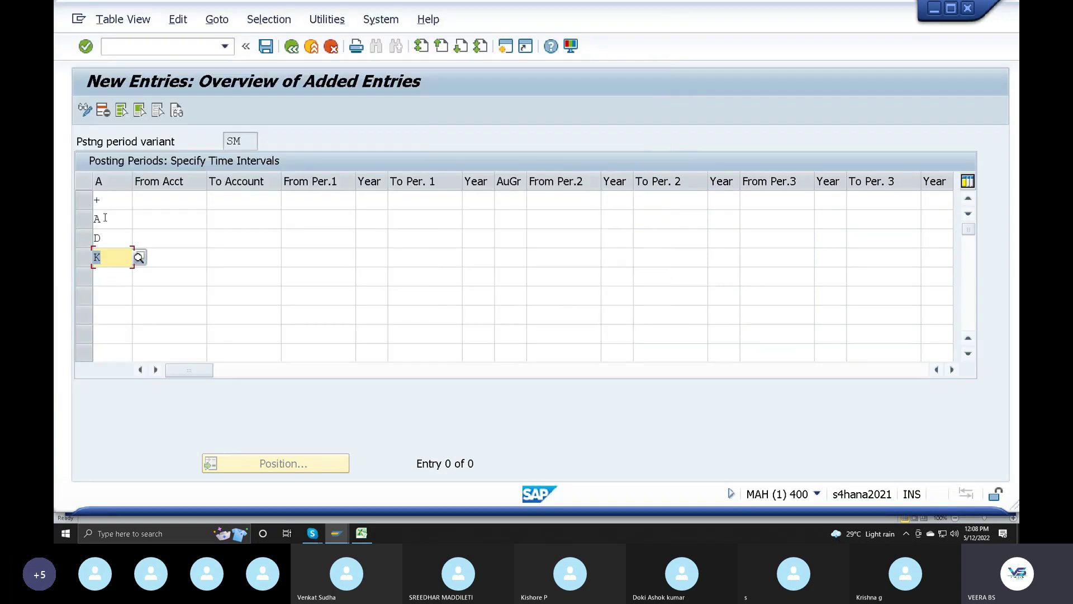
Set the account types of the fifth and sixth lines to M (Materials) and S (G/L accounts).
{"action": "left_click", "coordinate": [110, 277]}
{"action": "left_click", "coordinate": [139, 277]}
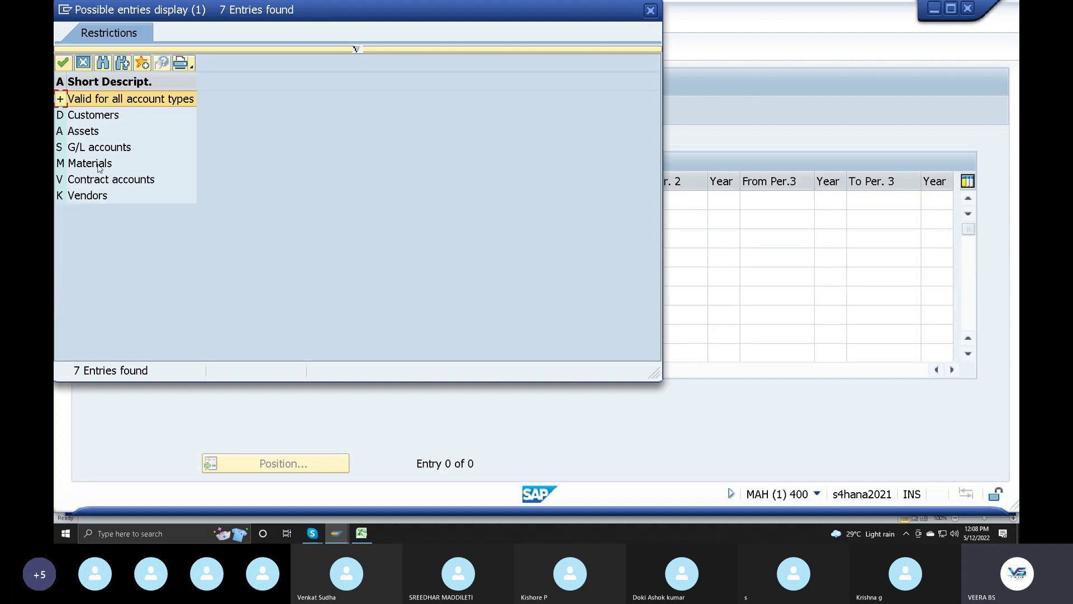
{"action": "double_click", "coordinate": [98, 167]}
{"action": "left_click", "coordinate": [102, 218]}
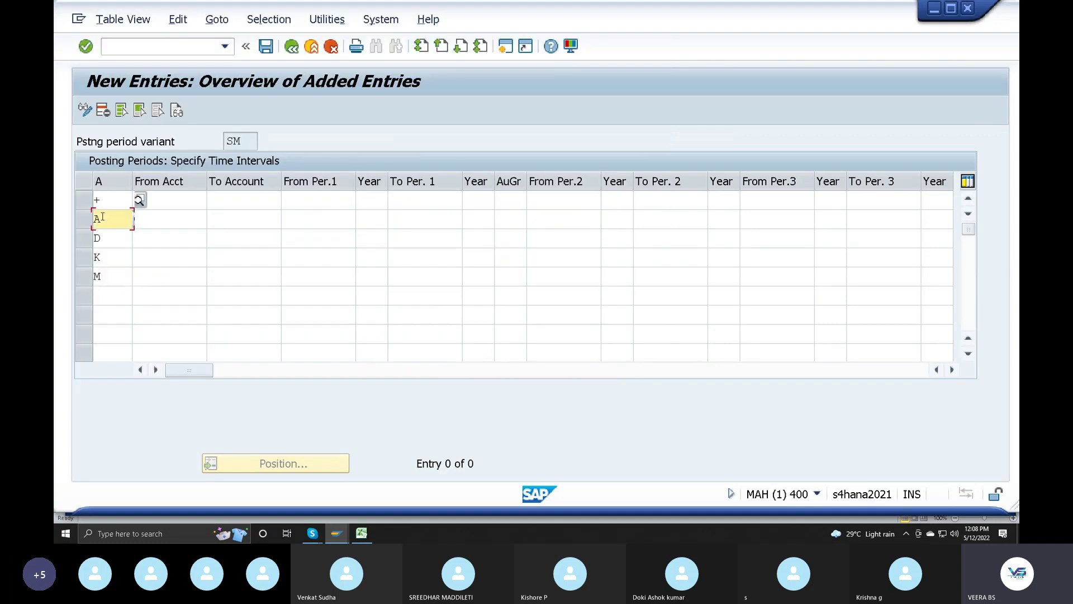
{"action": "key", "text": "Down"}
{"action": "key", "text": "Down"}
{"action": "key", "text": "Down"}
{"action": "key", "text": "Down"}
{"action": "left_click", "coordinate": [139, 295]}
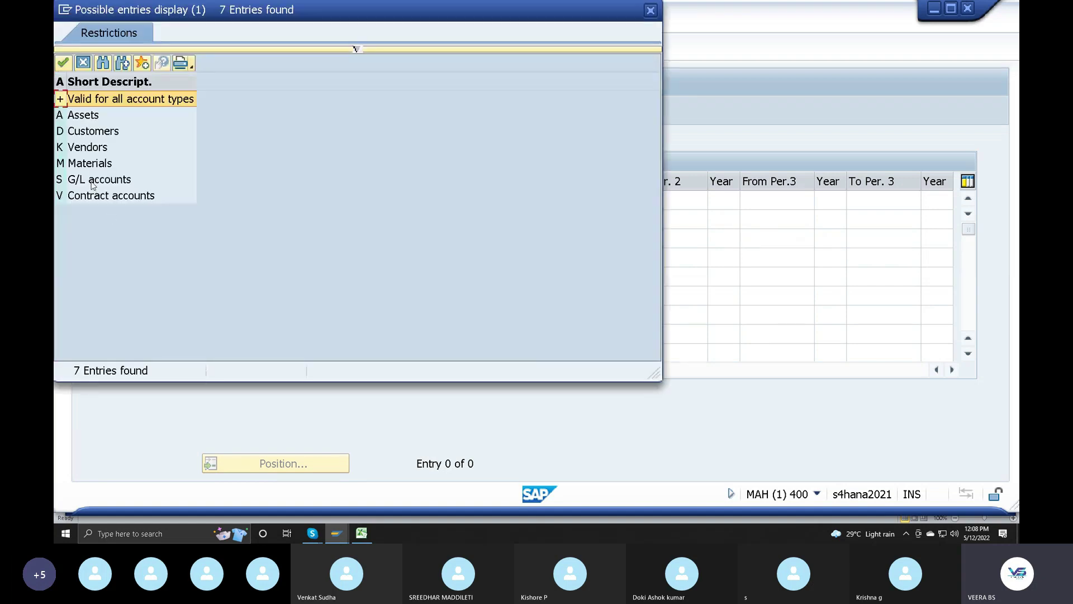
{"action": "double_click", "coordinate": [92, 180]}
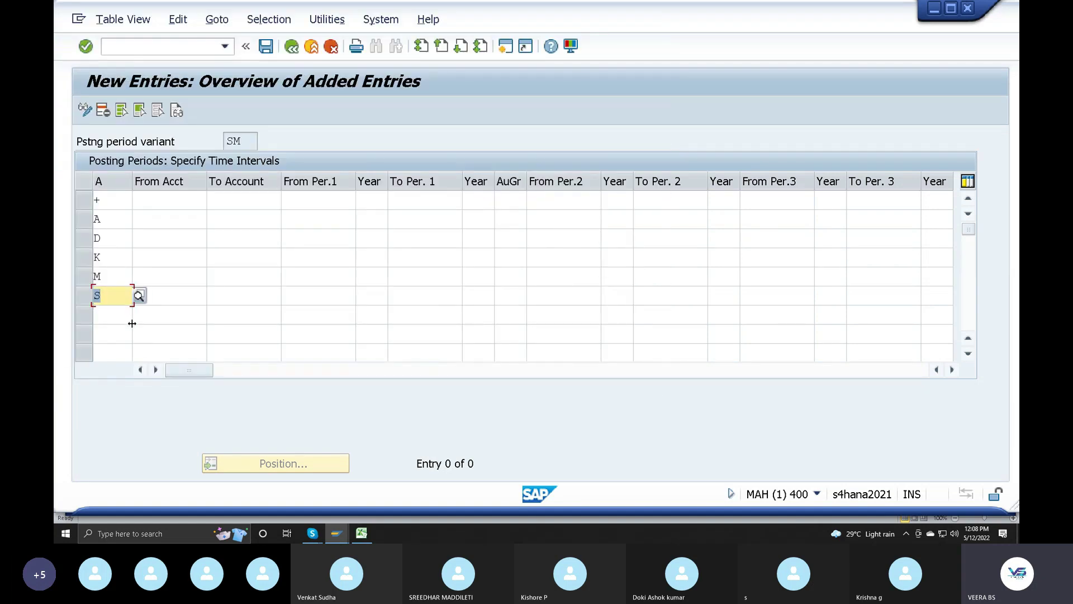
{"action": "left_click", "coordinate": [139, 295]}
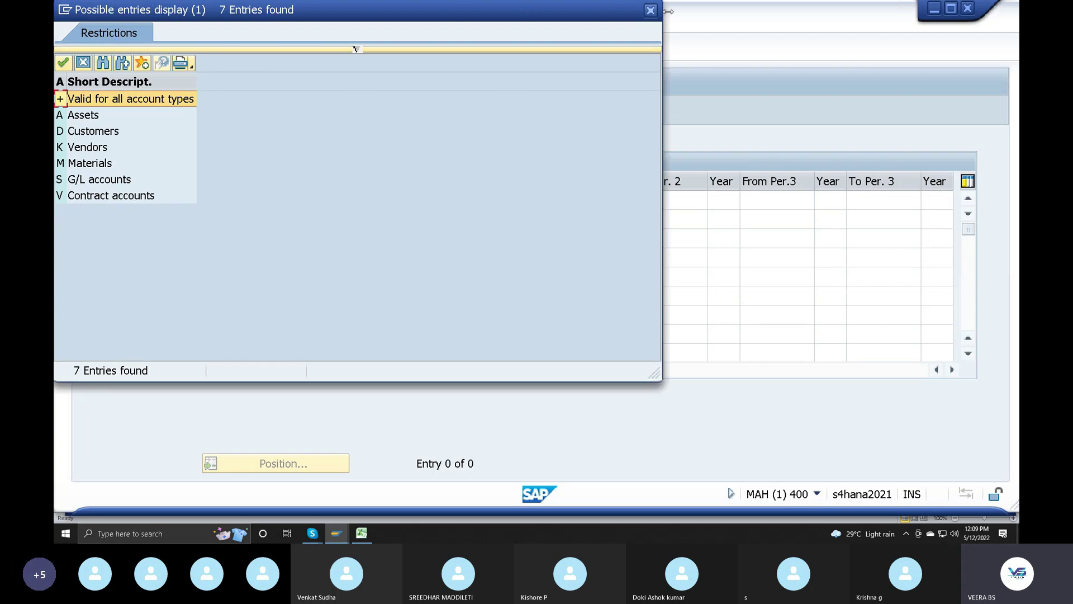
{"action": "left_click", "coordinate": [651, 10]}
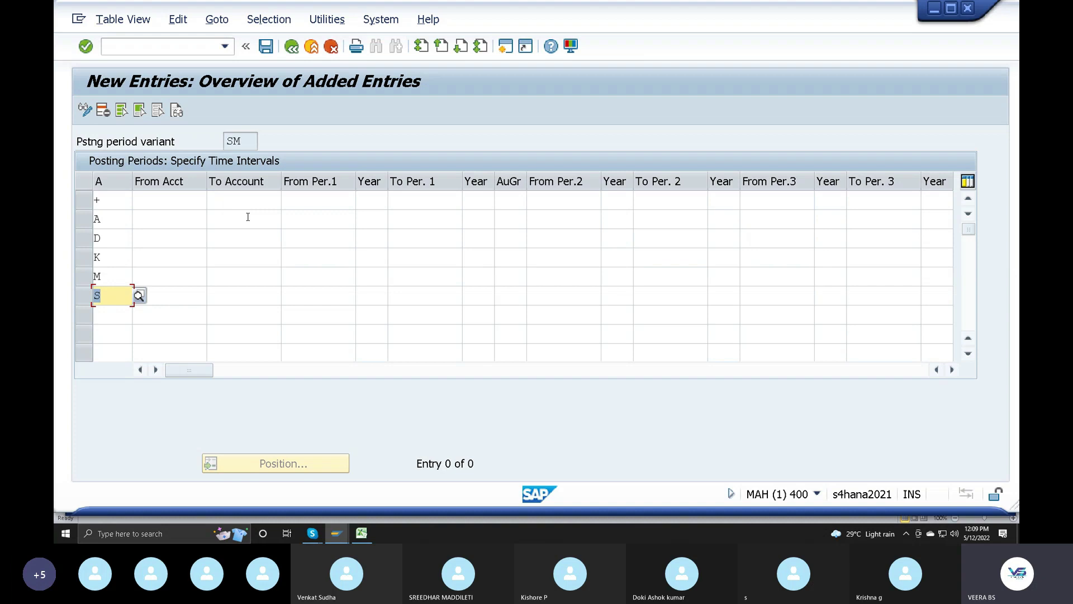
{"action": "left_click", "coordinate": [266, 201]}
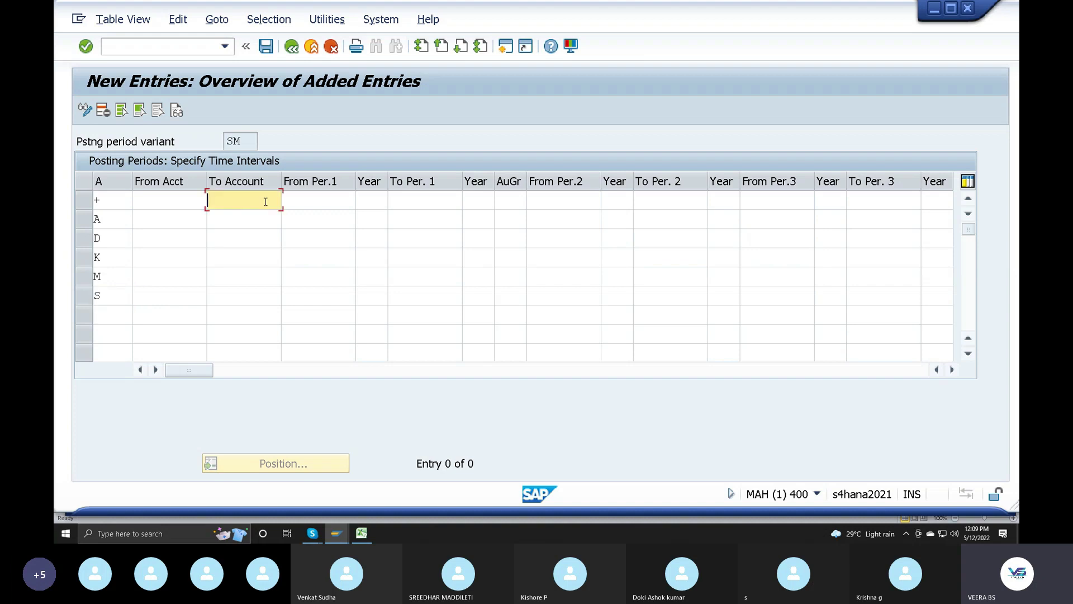
{"action": "type", "text": "1"}
{"action": "left_click", "coordinate": [246, 221]}
{"action": "type", "text": "1"}
{"action": "left_click", "coordinate": [239, 237]}
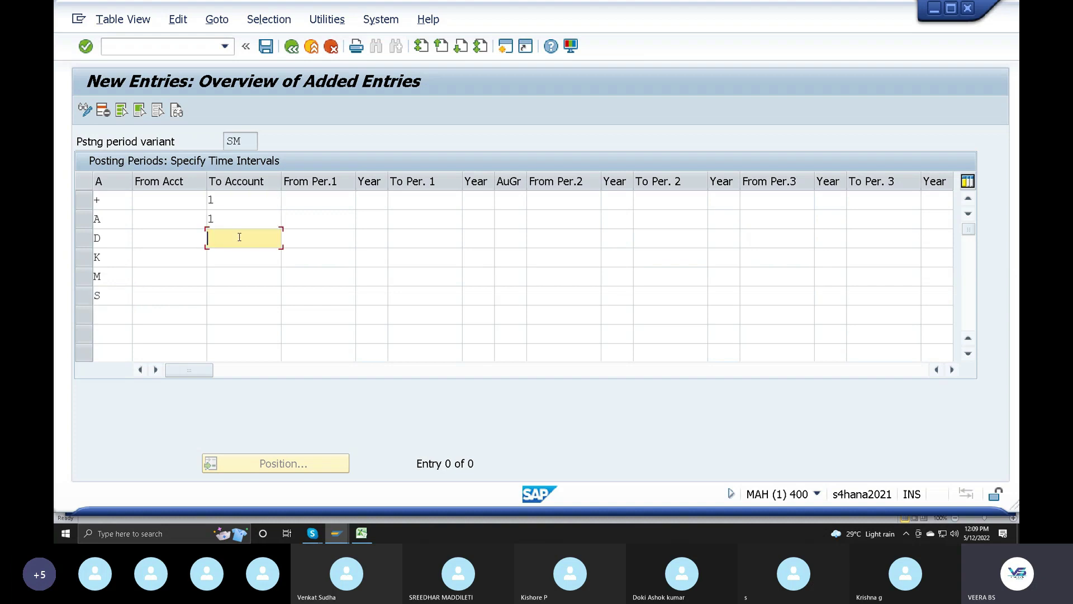
{"action": "left_click_drag", "start_coordinate": [246, 198], "coordinate": [91, 199]}
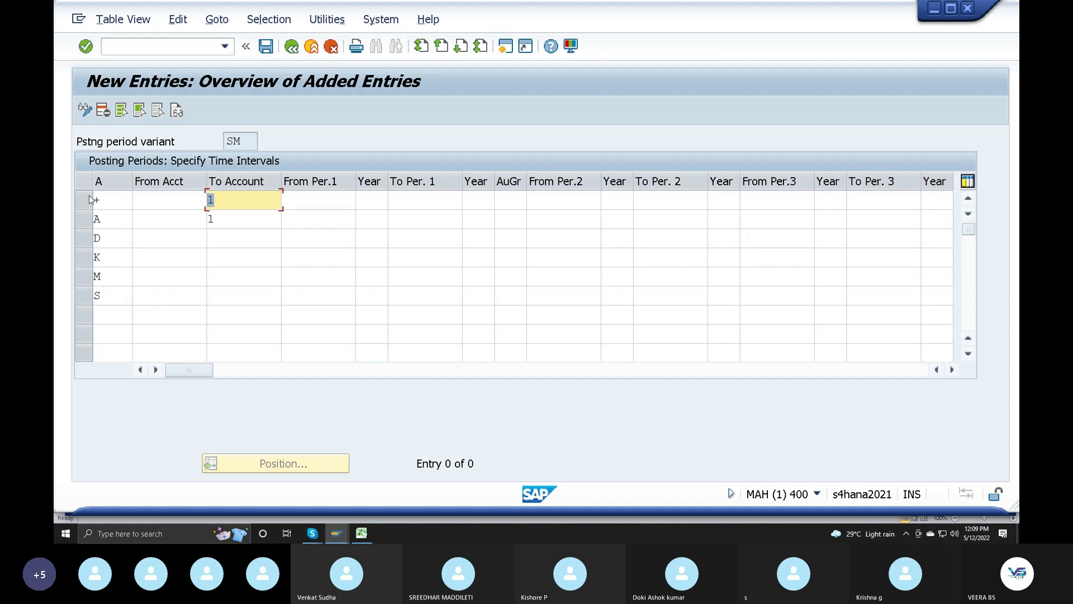
{"action": "key", "text": "BackSpace"}
{"action": "left_click", "coordinate": [226, 219]}
{"action": "key", "text": "BackSpace"}
Set the first interval's starting period (From Per.1) to 1 on all six account type lines.
{"action": "left_click", "coordinate": [316, 201]}
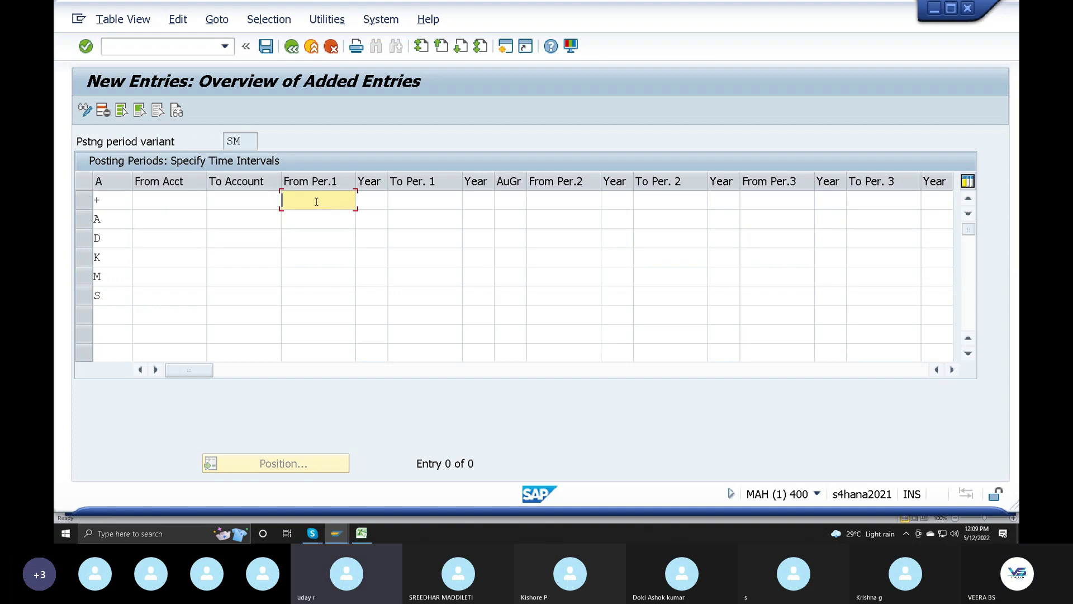
{"action": "type", "text": "1"}
{"action": "left_click", "coordinate": [291, 219]}
{"action": "type", "text": "1"}
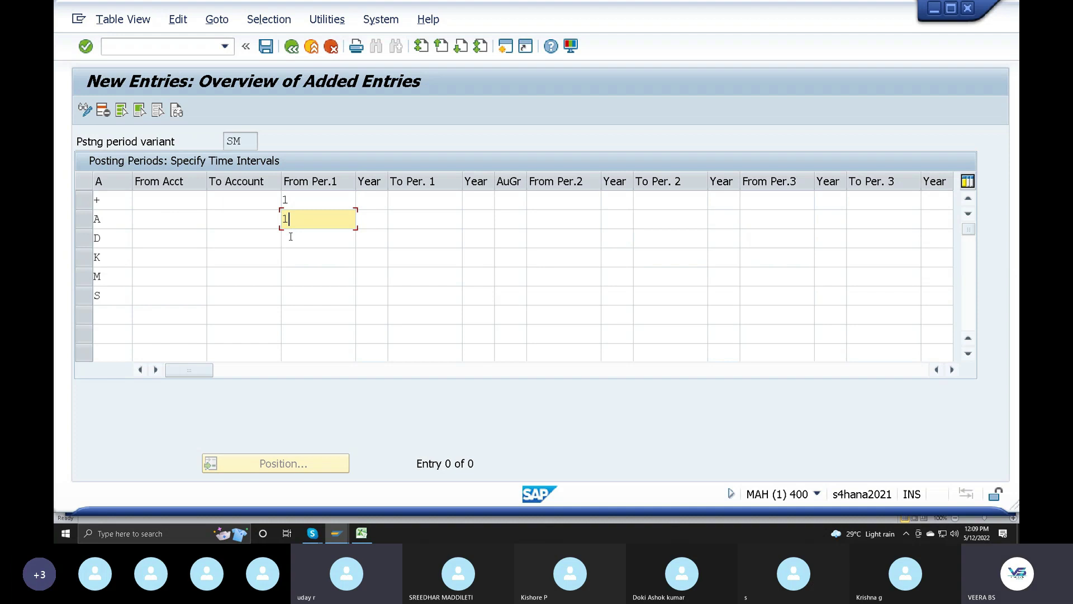
{"action": "left_click", "coordinate": [291, 238]}
{"action": "type", "text": "1"}
{"action": "left_click", "coordinate": [296, 257]}
{"action": "type", "text": "1"}
{"action": "left_click", "coordinate": [297, 276]}
{"action": "type", "text": "1"}
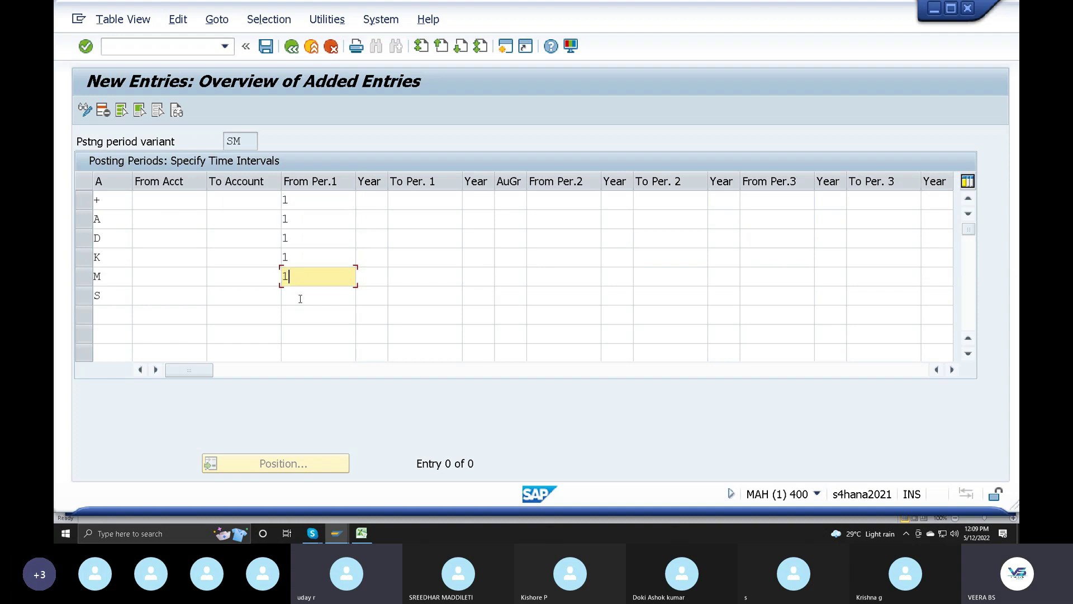
{"action": "left_click", "coordinate": [303, 295]}
{"action": "type", "text": "1"}
Set the first interval's ending period (To Per. 1) to 12 on all six account type lines.
{"action": "left_click", "coordinate": [422, 198]}
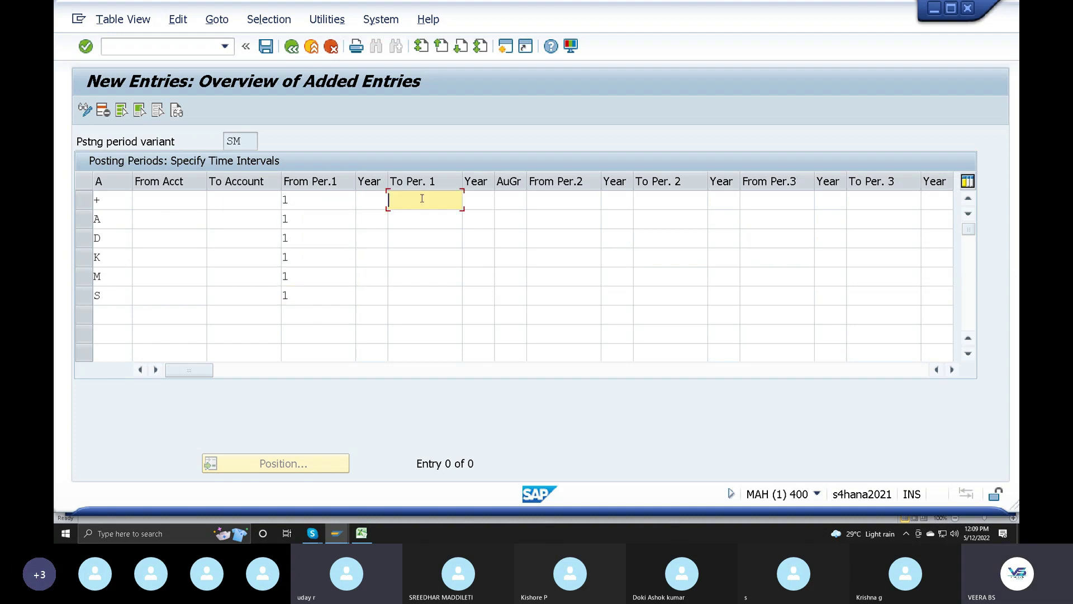
{"action": "type", "text": "12"}
{"action": "left_click", "coordinate": [417, 219]}
{"action": "type", "text": "12"}
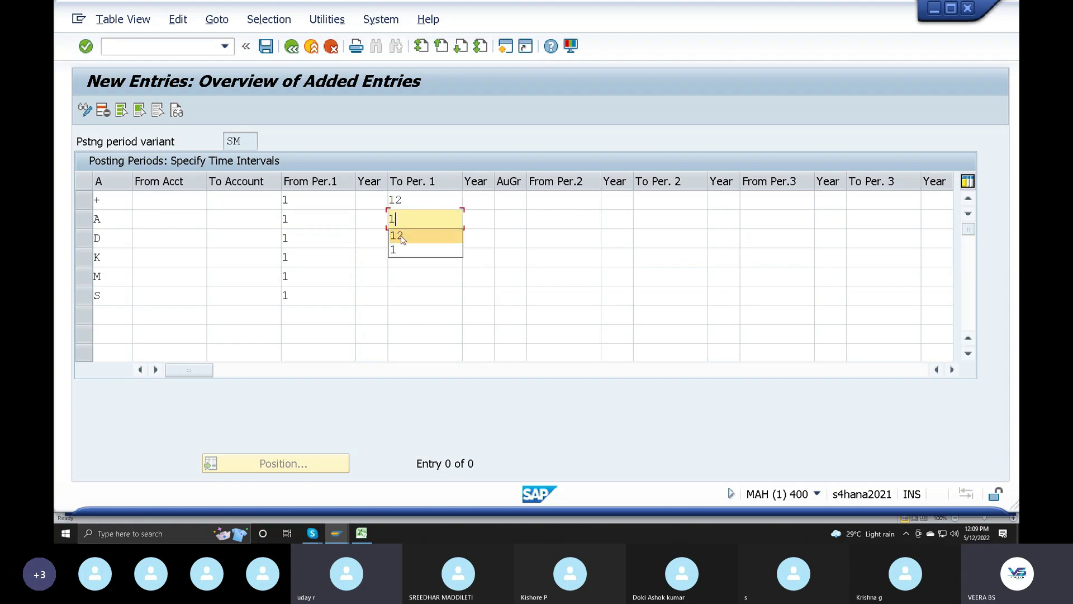
{"action": "left_click", "coordinate": [402, 235]}
{"action": "type", "text": "1"}
{"action": "left_click", "coordinate": [400, 254]}
{"action": "left_click", "coordinate": [400, 257]}
{"action": "type", "text": "1"}
{"action": "left_click", "coordinate": [400, 274]}
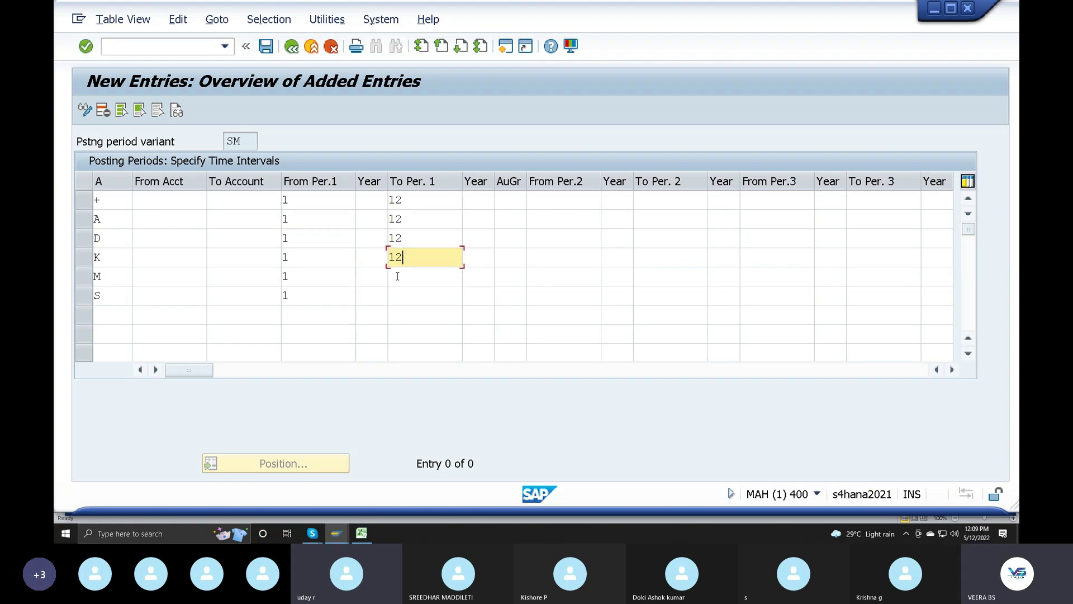
{"action": "left_click", "coordinate": [400, 276]}
{"action": "type", "text": "1"}
{"action": "left_click", "coordinate": [401, 294]}
{"action": "left_click", "coordinate": [401, 297]}
{"action": "type", "text": "1"}
{"action": "left_click", "coordinate": [400, 312]}
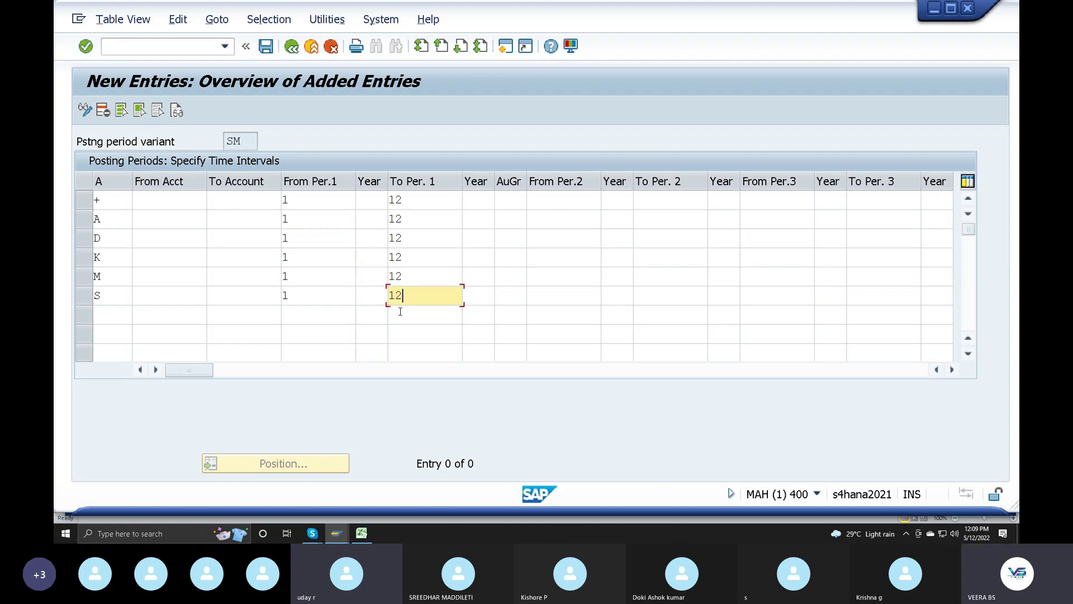
Review the starting and ending periods of the first interval on the + line.
{"action": "left_click", "coordinate": [301, 200]}
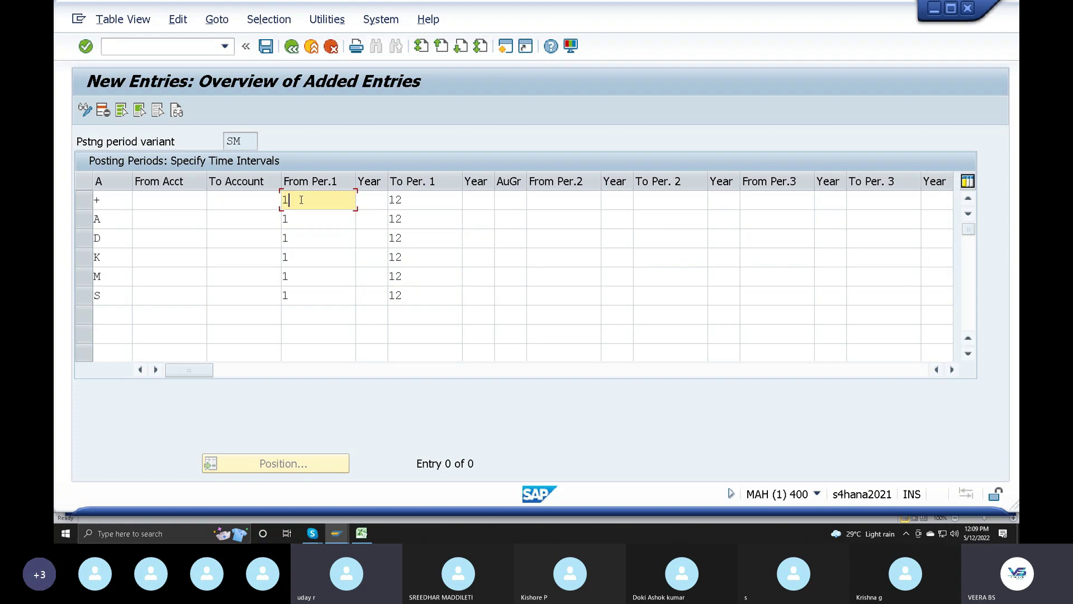
{"action": "left_click", "coordinate": [433, 200]}
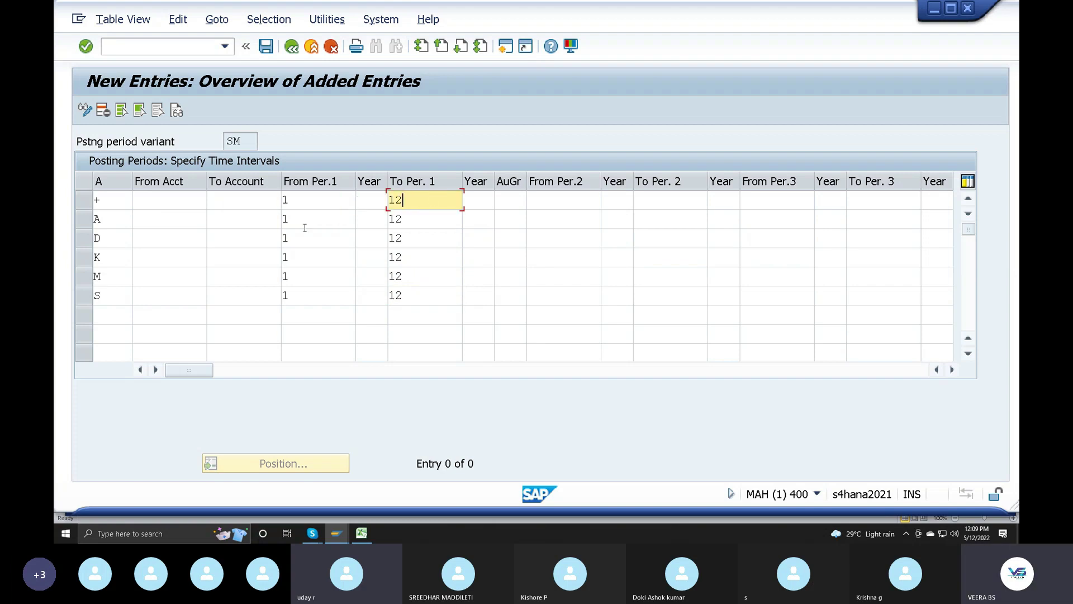
{"action": "left_click", "coordinate": [292, 201]}
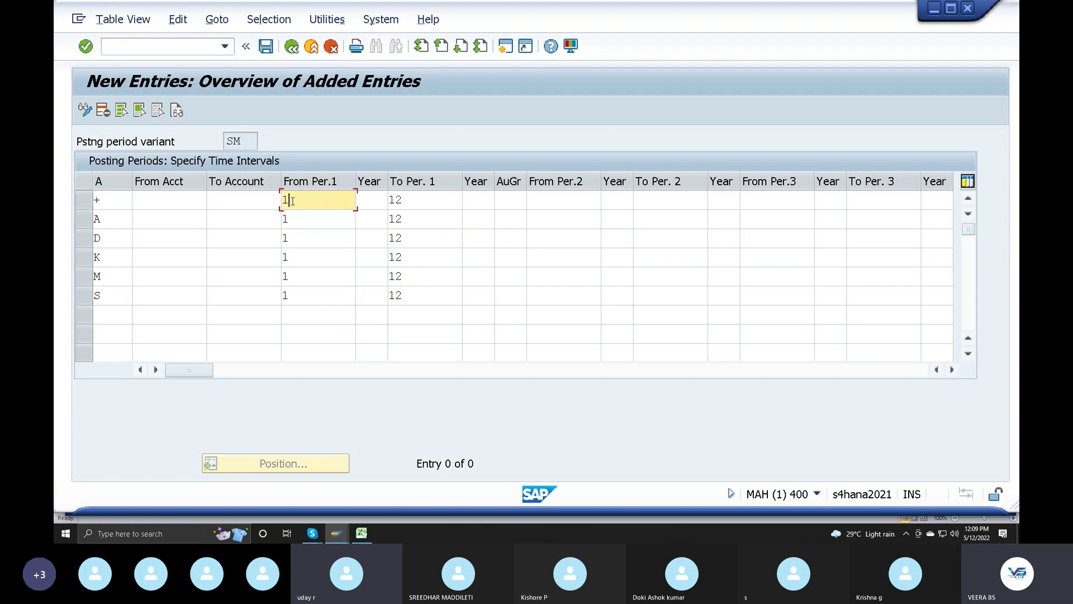
{"action": "left_click", "coordinate": [409, 200]}
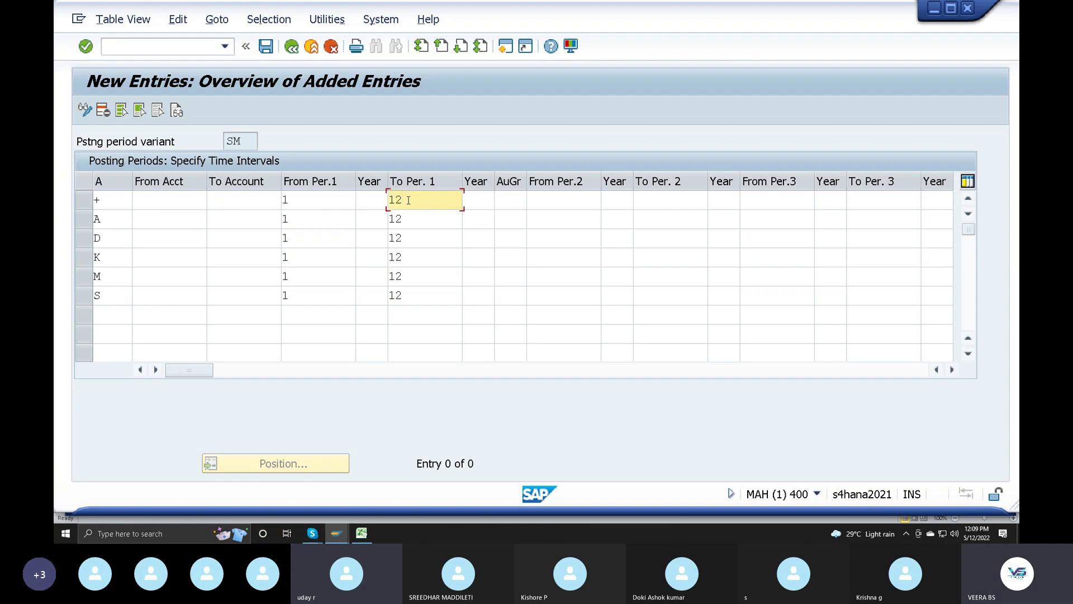
{"action": "left_click", "coordinate": [308, 206]}
{"action": "left_click", "coordinate": [419, 204]}
{"action": "left_click", "coordinate": [297, 201]}
{"action": "left_click", "coordinate": [390, 199]}
{"action": "left_click", "coordinate": [304, 201]}
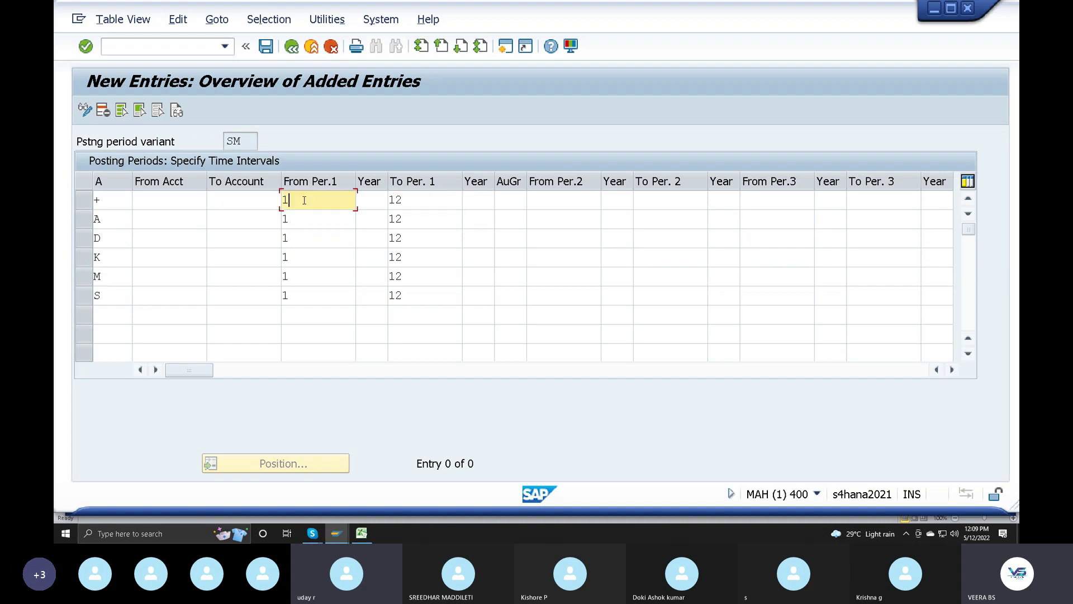
{"action": "left_click", "coordinate": [427, 204]}
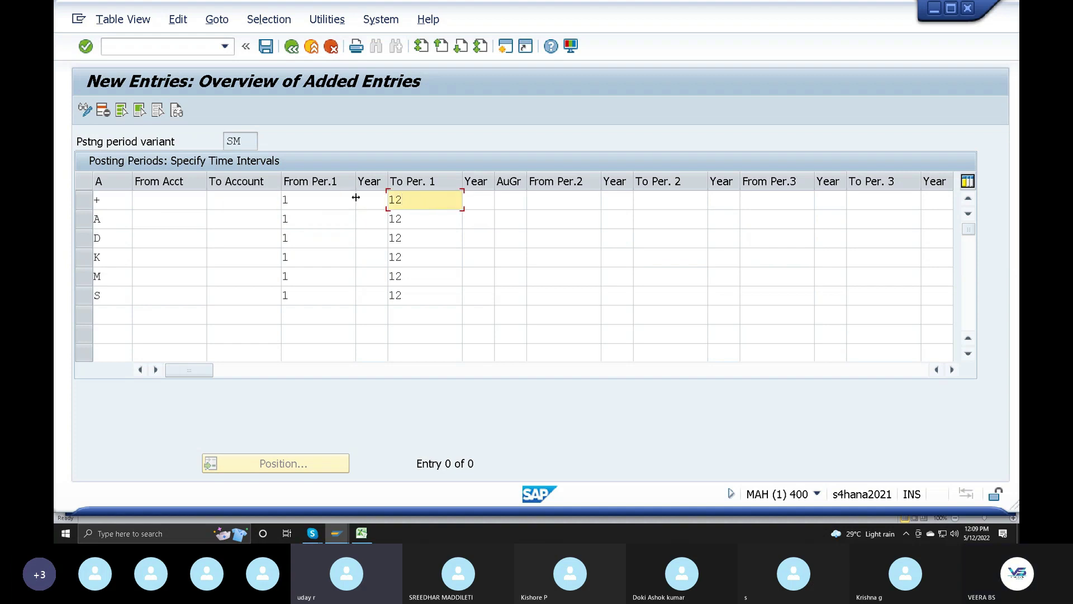
{"action": "left_click", "coordinate": [296, 204]}
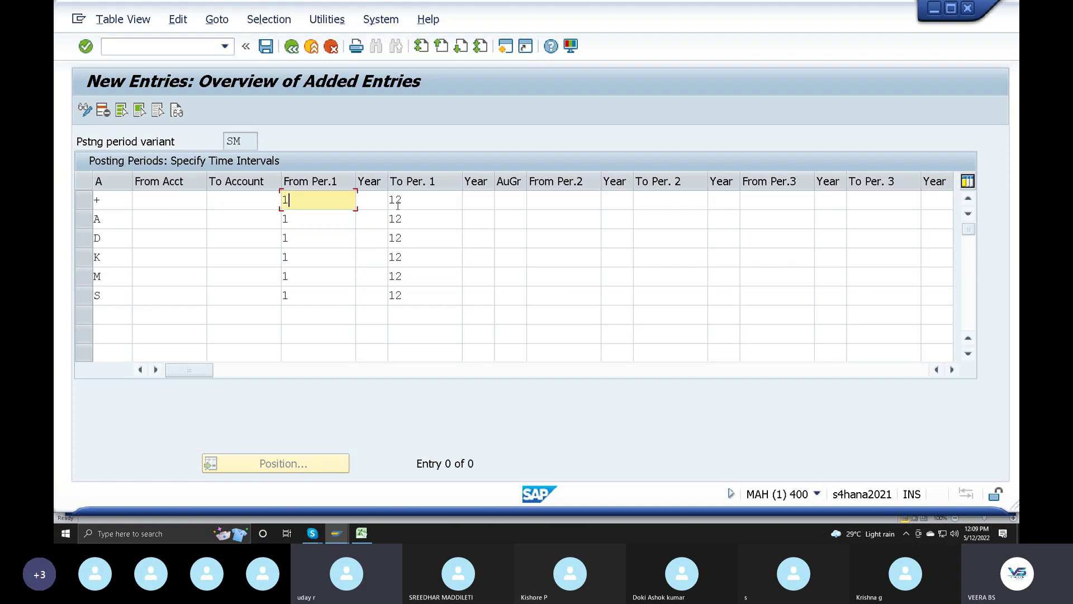
{"action": "left_click", "coordinate": [422, 206]}
Set the starting year of the first interval to 2021 on all six account type lines.
{"action": "left_click", "coordinate": [373, 202]}
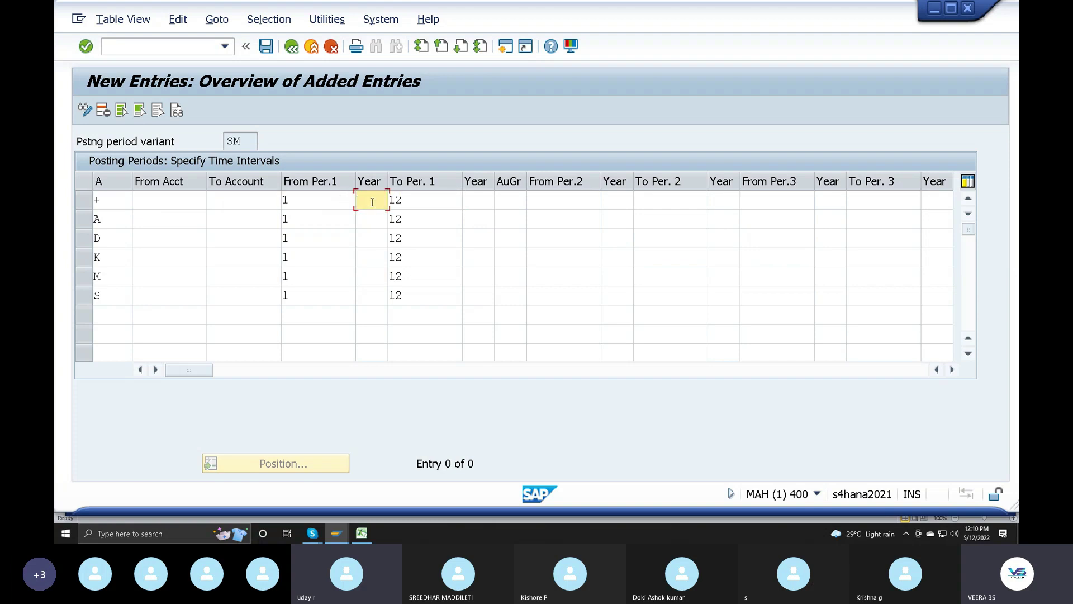
{"action": "type", "text": "2"}
{"action": "left_click", "coordinate": [370, 217]}
{"action": "left_click", "coordinate": [370, 219]}
{"action": "type", "text": "2"}
{"action": "double_click", "coordinate": [364, 238]}
{"action": "type", "text": "2"}
{"action": "double_click", "coordinate": [366, 255]}
{"action": "type", "text": "2"}
{"action": "double_click", "coordinate": [367, 275]}
{"action": "type", "text": "2"}
{"action": "double_click", "coordinate": [367, 299]}
{"action": "type", "text": "2"}
{"action": "left_click", "coordinate": [367, 312]}
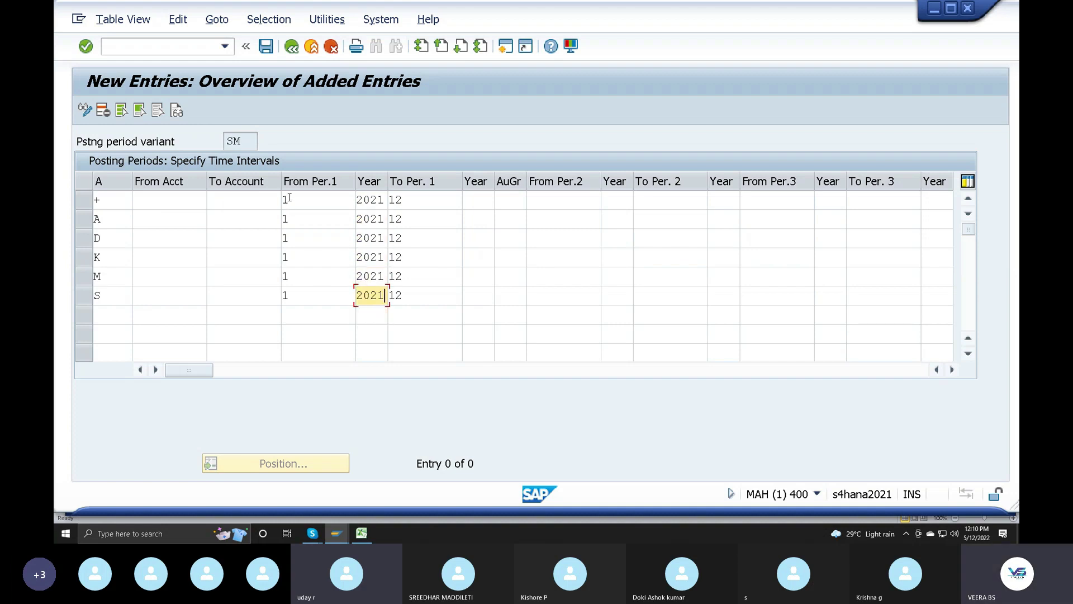
Set the ending year of the first interval to 2098 on the + line.
{"action": "left_click", "coordinate": [473, 201]}
{"action": "type", "text": "2"}
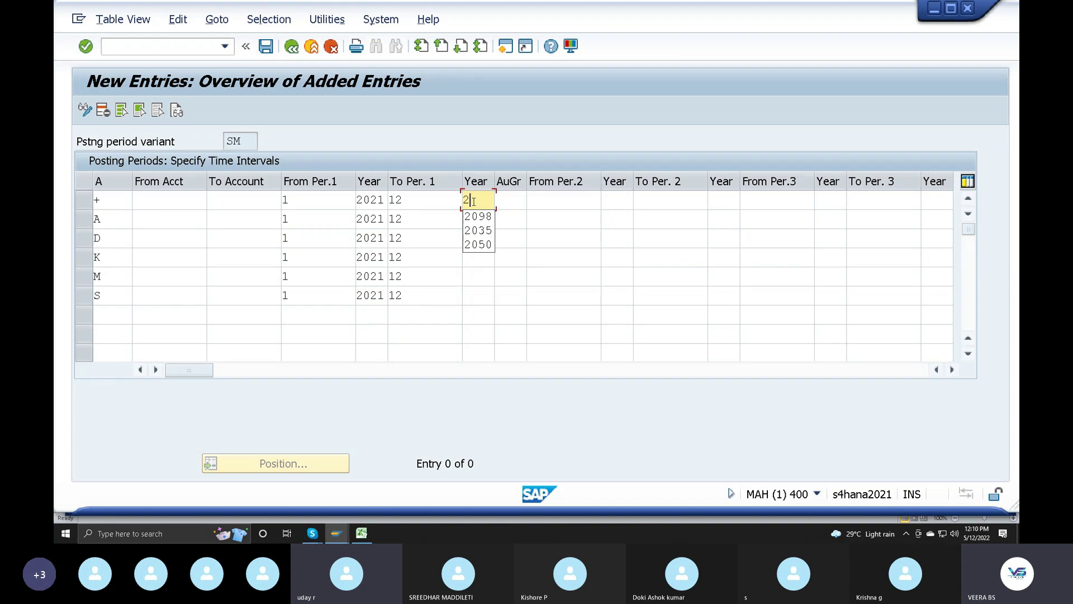
{"action": "type", "text": "045"}
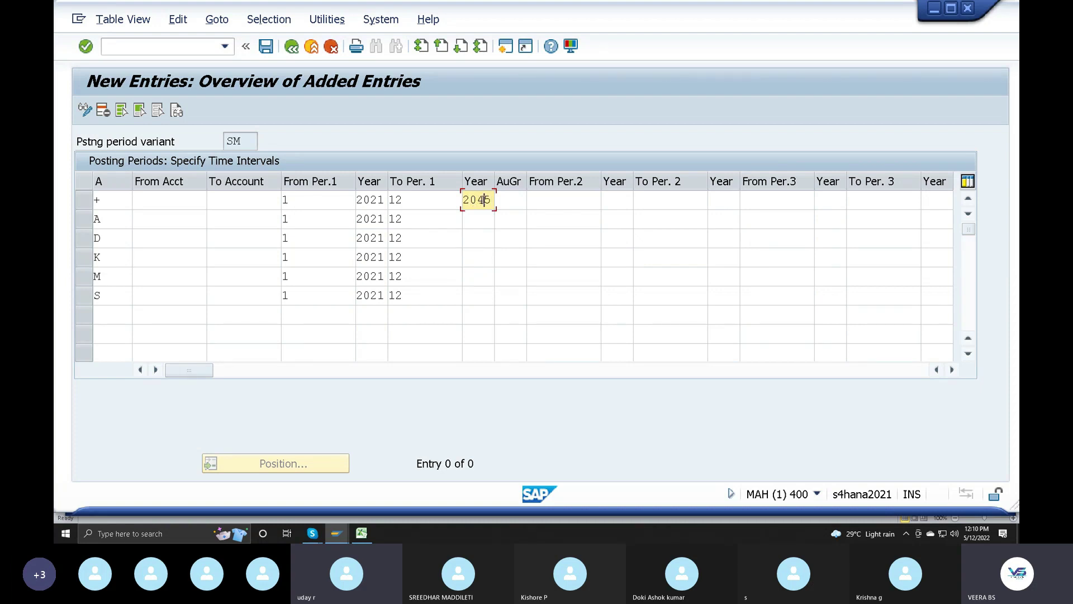
{"action": "left_click_drag", "start_coordinate": [477, 200], "coordinate": [509, 220]}
{"action": "type", "text": "98"}
Set the first interval's ending year to 2098 on the A, D, K, M and S lines.
{"action": "left_click", "coordinate": [479, 226]}
{"action": "type", "text": "2"}
{"action": "left_click", "coordinate": [478, 235]}
{"action": "left_click", "coordinate": [478, 238]}
{"action": "type", "text": "2"}
{"action": "left_click", "coordinate": [478, 255]}
{"action": "left_click", "coordinate": [479, 257]}
{"action": "type", "text": "2"}
{"action": "left_click", "coordinate": [477, 273]}
{"action": "left_click", "coordinate": [478, 275]}
{"action": "type", "text": "2"}
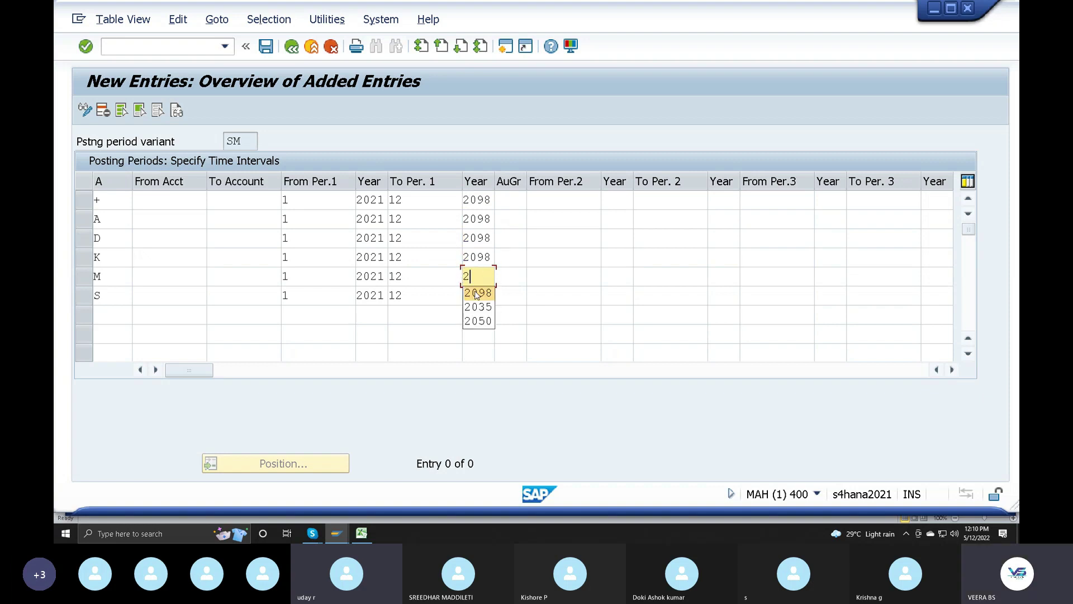
{"action": "left_click", "coordinate": [477, 312]}
{"action": "left_click", "coordinate": [479, 295]}
{"action": "type", "text": "2"}
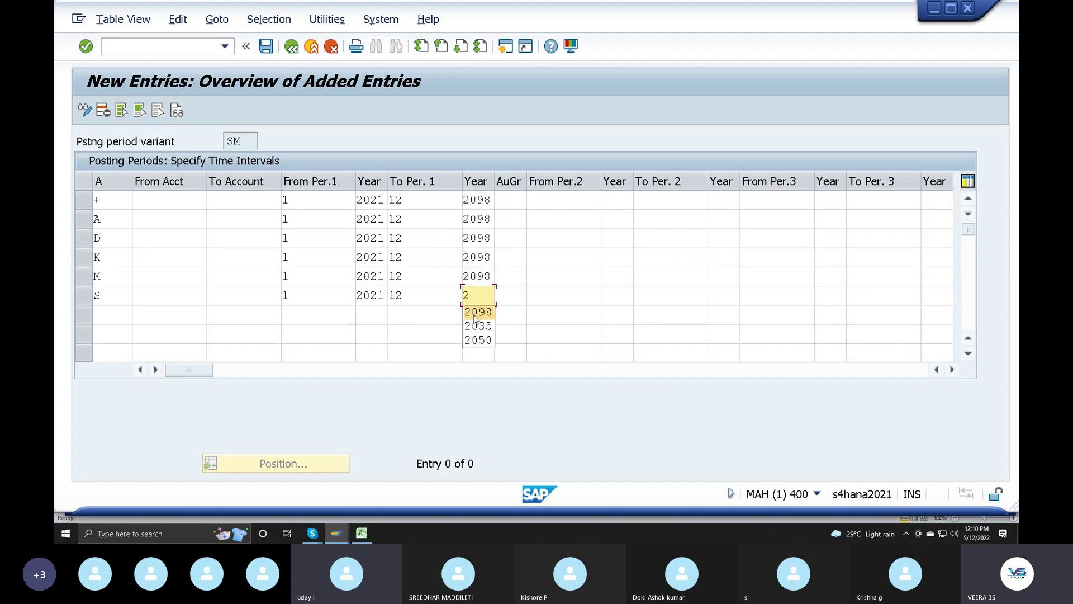
{"action": "left_click", "coordinate": [475, 317]}
{"action": "left_click", "coordinate": [296, 202]}
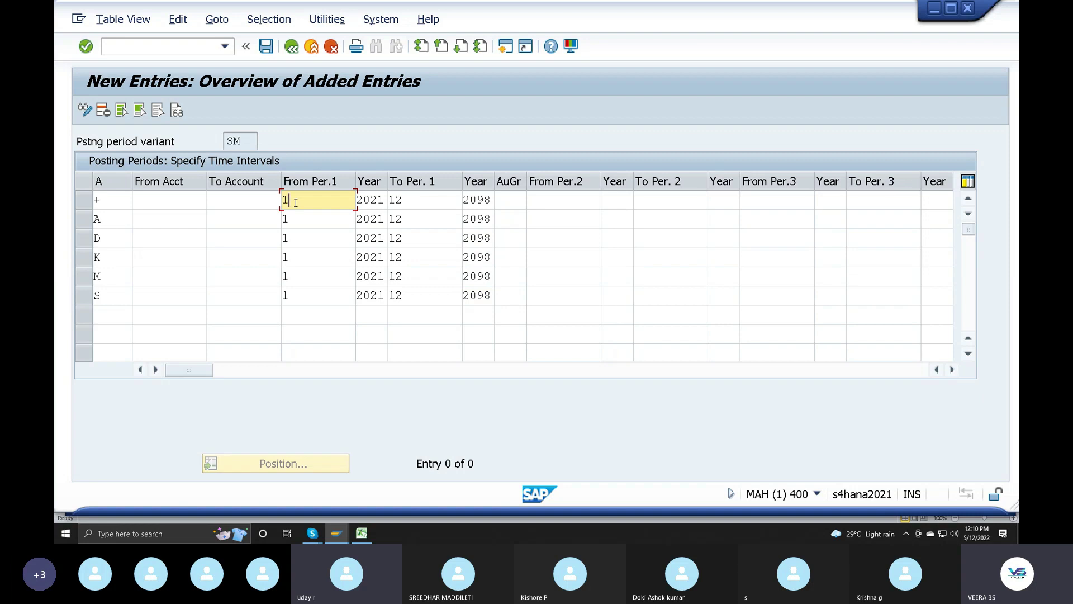
Review the periods and years of the first interval on the + line.
{"action": "left_click", "coordinate": [431, 199]}
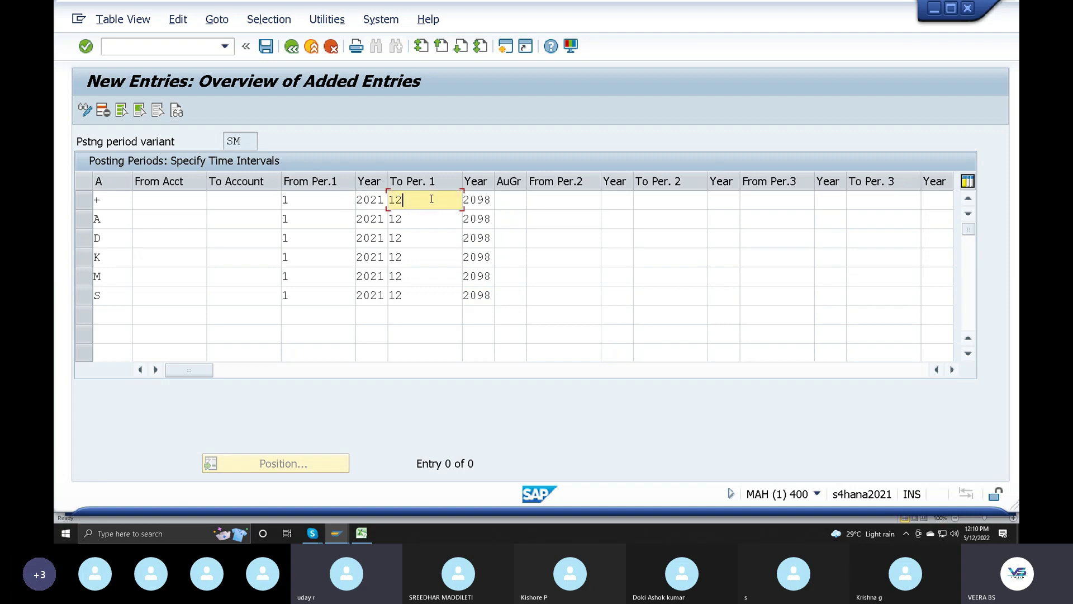
{"action": "left_click", "coordinate": [308, 200]}
{"action": "left_click", "coordinate": [414, 205]}
{"action": "left_click", "coordinate": [368, 202]}
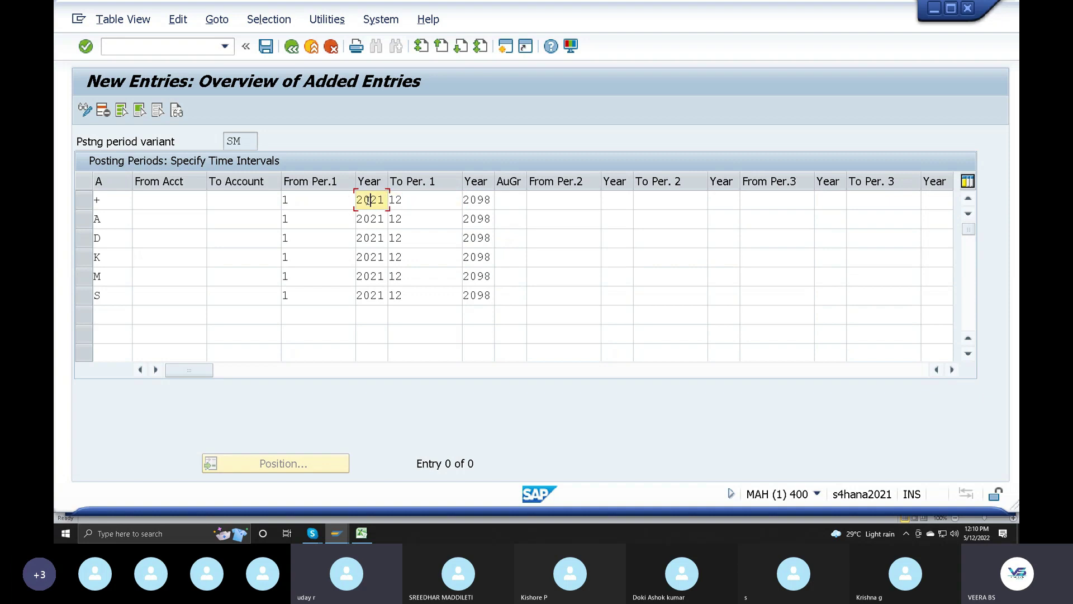
{"action": "left_click", "coordinate": [477, 203]}
Set the second interval's starting period to 13 on all six account type lines.
{"action": "left_click", "coordinate": [565, 203]}
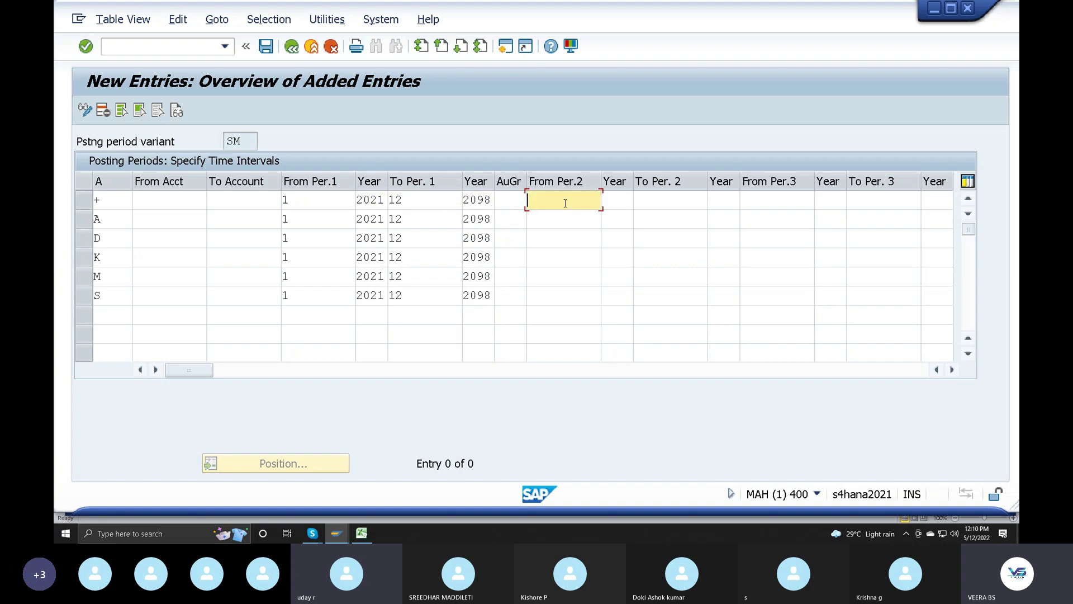
{"action": "type", "text": "13"}
{"action": "left_click", "coordinate": [548, 219]}
{"action": "type", "text": "13"}
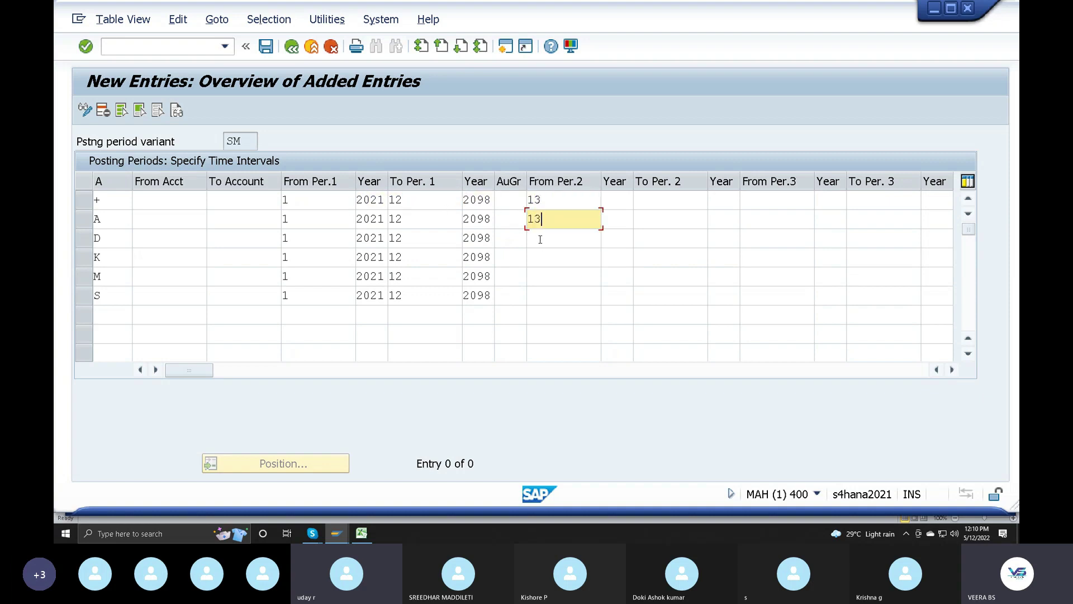
{"action": "left_click", "coordinate": [541, 237]}
{"action": "type", "text": "13"}
{"action": "left_click", "coordinate": [534, 258]}
{"action": "type", "text": "13"}
{"action": "left_click", "coordinate": [539, 277]}
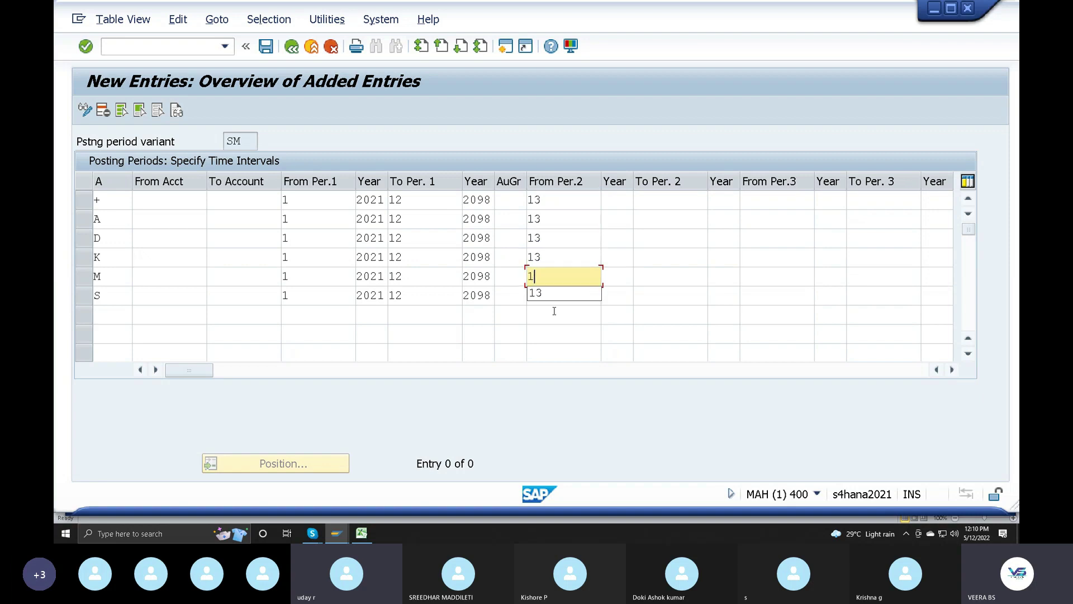
{"action": "type", "text": "13"}
{"action": "left_click", "coordinate": [546, 301]}
{"action": "type", "text": "13"}
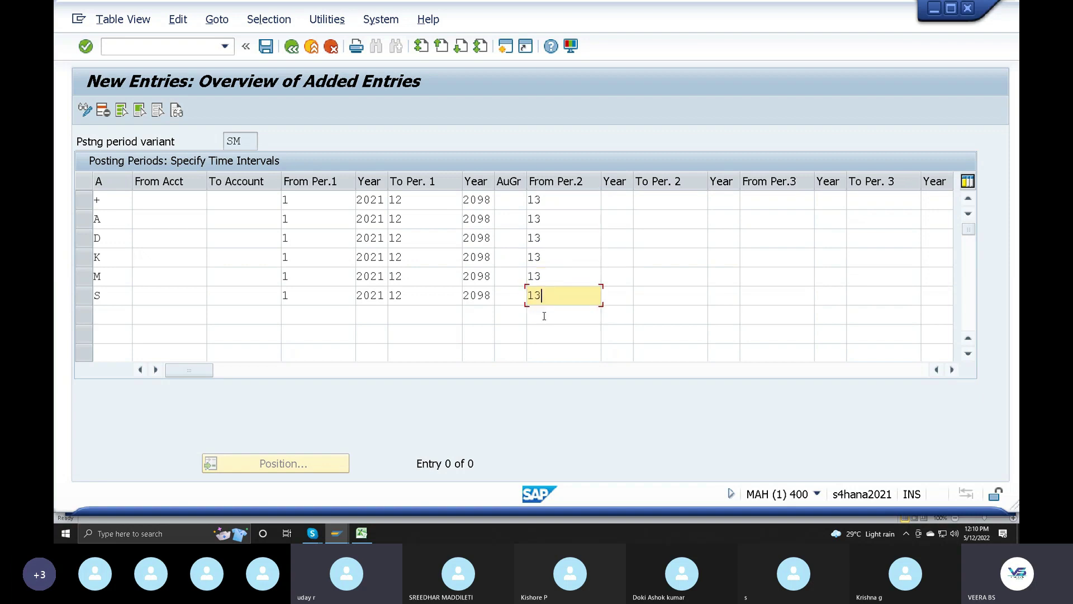
Set the second interval's ending period to 16 on all six account type lines.
{"action": "left_click", "coordinate": [660, 203]}
{"action": "type", "text": "16"}
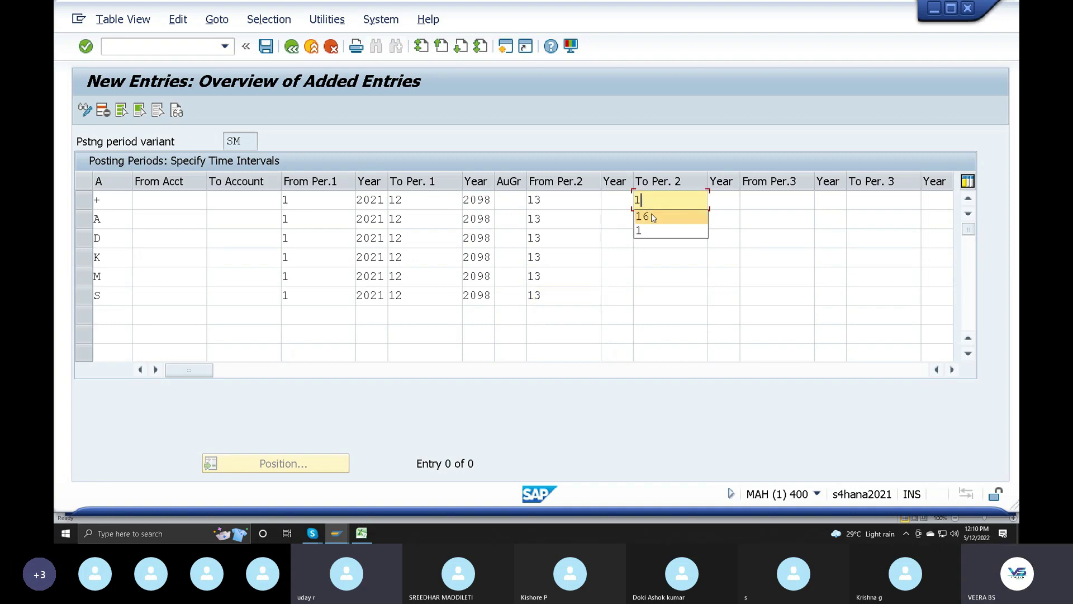
{"action": "left_click", "coordinate": [649, 218]}
{"action": "type", "text": "16"}
{"action": "left_click", "coordinate": [648, 238]}
{"action": "type", "text": "1"}
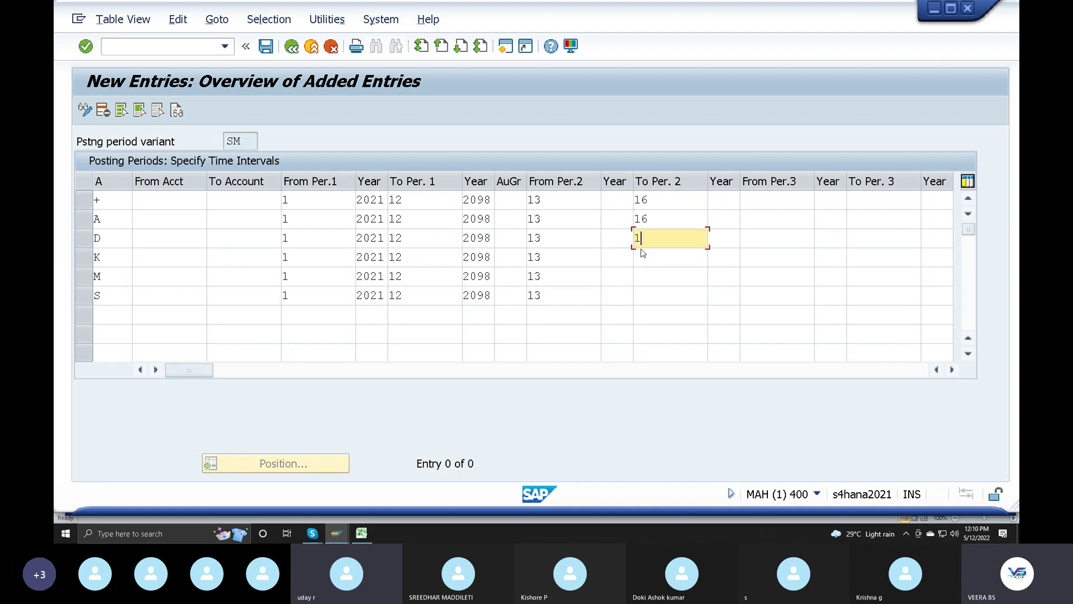
{"action": "type", "text": "6"}
{"action": "left_click", "coordinate": [649, 260]}
{"action": "type", "text": "1"}
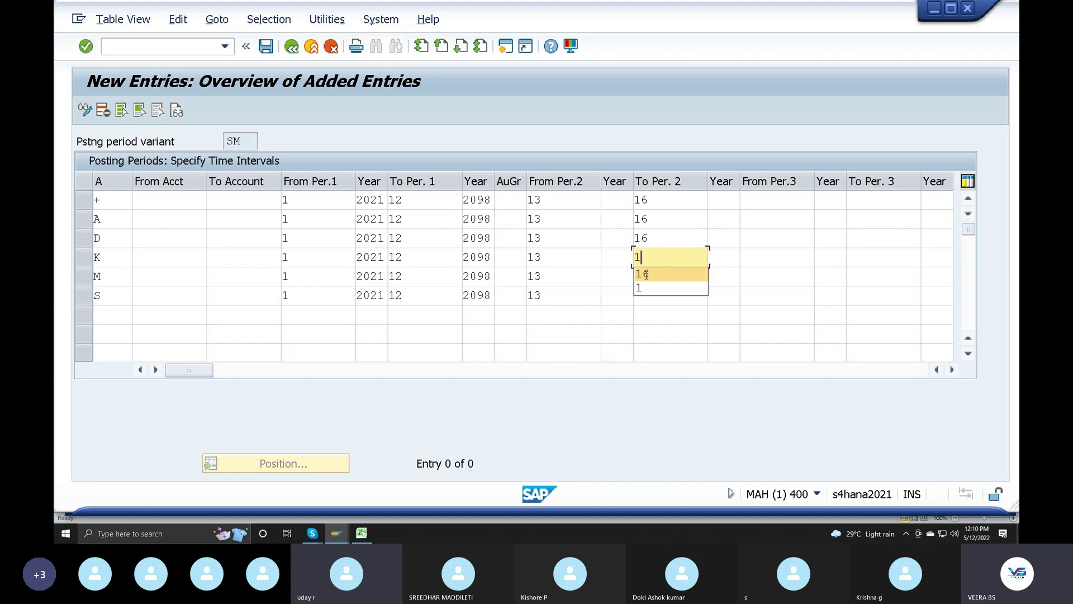
{"action": "type", "text": "6"}
{"action": "left_click", "coordinate": [647, 276]}
{"action": "type", "text": "16"}
{"action": "left_click", "coordinate": [646, 295]}
{"action": "type", "text": "16"}
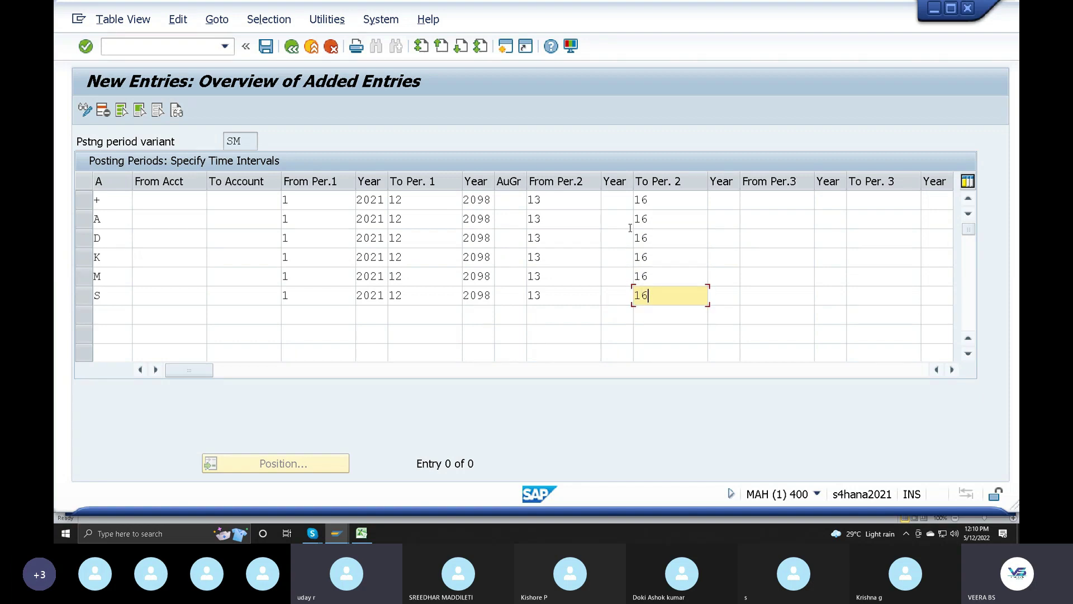
Set the second interval on the + line to start in year 2021 and end in year 2098.
{"action": "left_click", "coordinate": [618, 202]}
{"action": "type", "text": "2021"}
{"action": "left_click", "coordinate": [715, 199]}
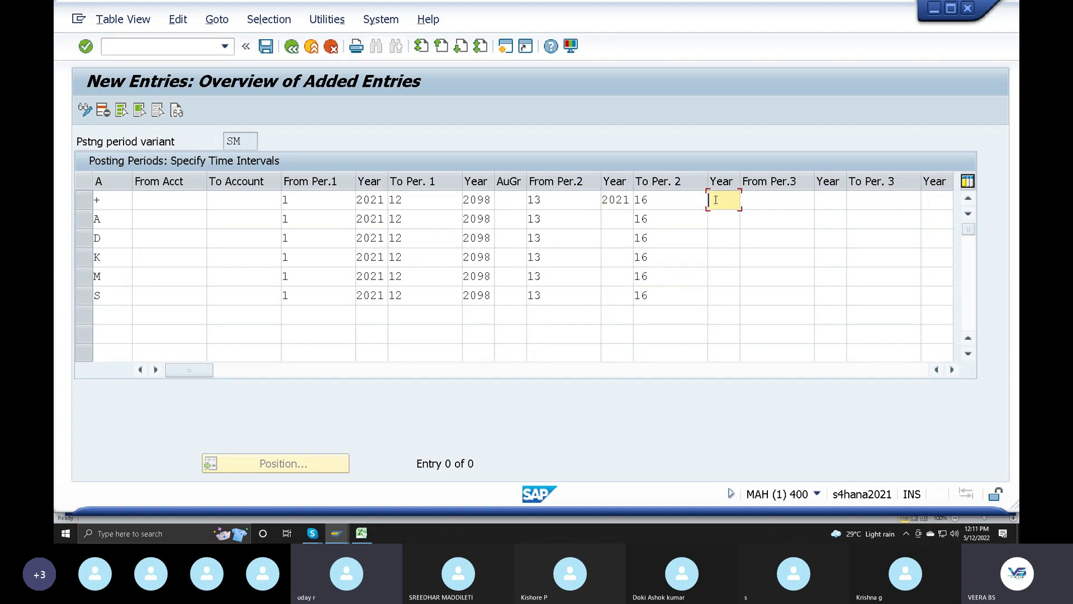
{"action": "type", "text": "2"}
{"action": "left_click", "coordinate": [724, 215]}
Set the second interval's ending year to 2098 on the A, D, K, M and S lines.
{"action": "left_click", "coordinate": [724, 219]}
{"action": "type", "text": "2"}
{"action": "left_click", "coordinate": [725, 236]}
{"action": "left_click", "coordinate": [724, 238]}
{"action": "type", "text": "2"}
{"action": "left_click", "coordinate": [724, 255]}
{"action": "left_click", "coordinate": [724, 257]}
{"action": "type", "text": "2"}
{"action": "left_click", "coordinate": [723, 272]}
{"action": "left_click", "coordinate": [723, 271]}
{"action": "type", "text": "2"}
{"action": "left_click", "coordinate": [724, 290]}
{"action": "left_click", "coordinate": [724, 296]}
{"action": "type", "text": "2"}
{"action": "left_click", "coordinate": [724, 309]}
Set the second interval's starting year to 2021 on the A, D, K, M and S lines.
{"action": "left_click", "coordinate": [608, 219]}
{"action": "type", "text": "2"}
{"action": "left_click", "coordinate": [612, 235]}
{"action": "left_click", "coordinate": [612, 237]}
{"action": "type", "text": "2"}
{"action": "left_click", "coordinate": [612, 254]}
{"action": "left_click", "coordinate": [611, 257]}
{"action": "type", "text": "2"}
{"action": "left_click", "coordinate": [612, 274]}
{"action": "left_click", "coordinate": [613, 276]}
{"action": "type", "text": "2"}
{"action": "left_click", "coordinate": [612, 293]}
{"action": "left_click", "coordinate": [613, 298]}
{"action": "type", "text": "2"}
{"action": "left_click", "coordinate": [613, 311]}
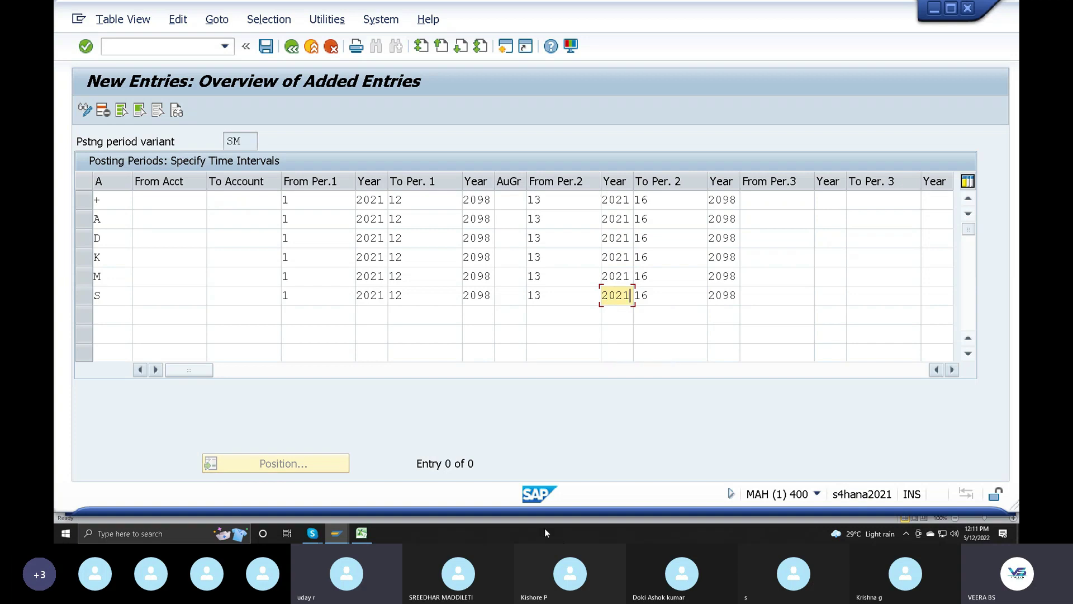
Examine how the first interval's starting and ending periods pair with their years on the + line.
{"action": "left_click", "coordinate": [305, 200]}
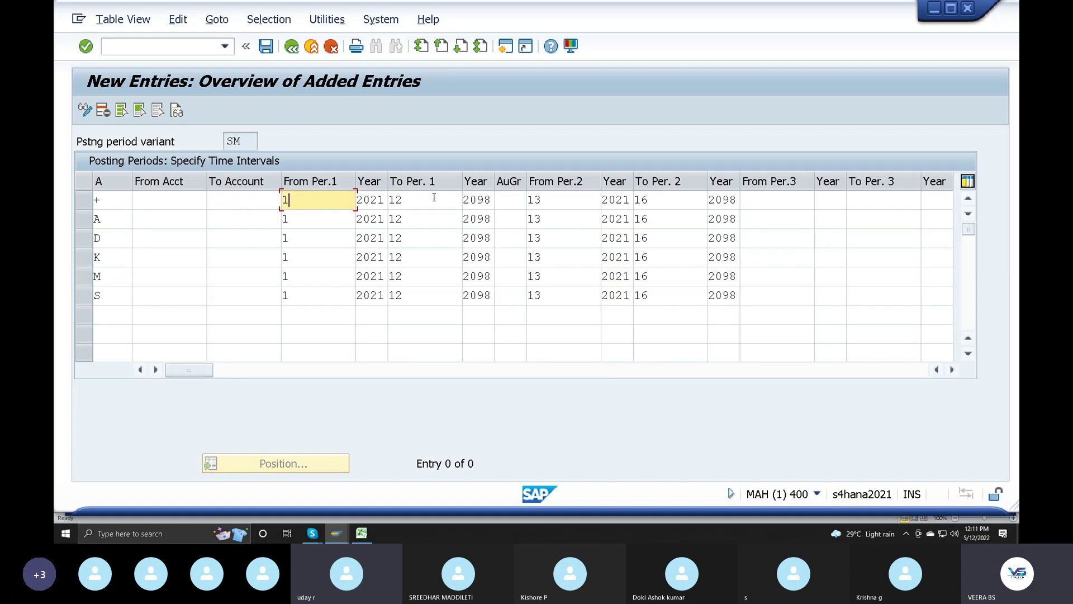
{"action": "left_click", "coordinate": [435, 198]}
{"action": "left_click", "coordinate": [305, 197]}
{"action": "left_click", "coordinate": [424, 201]}
{"action": "left_click", "coordinate": [364, 200]}
{"action": "left_click", "coordinate": [478, 199]}
{"action": "left_click", "coordinate": [314, 199]}
{"action": "left_click", "coordinate": [416, 200]}
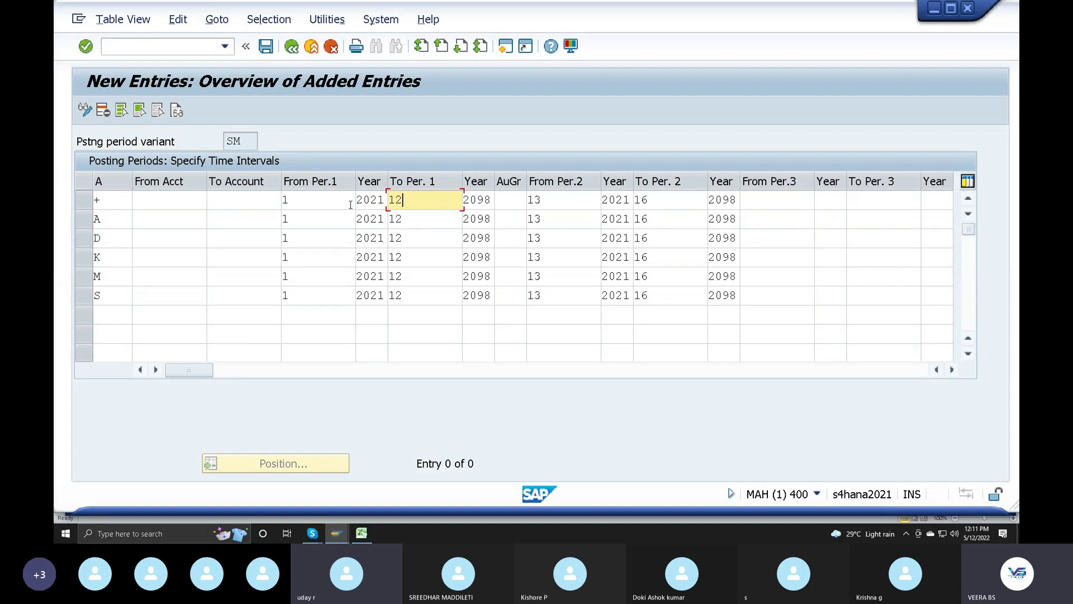
{"action": "left_click", "coordinate": [364, 199]}
{"action": "left_click", "coordinate": [473, 199]}
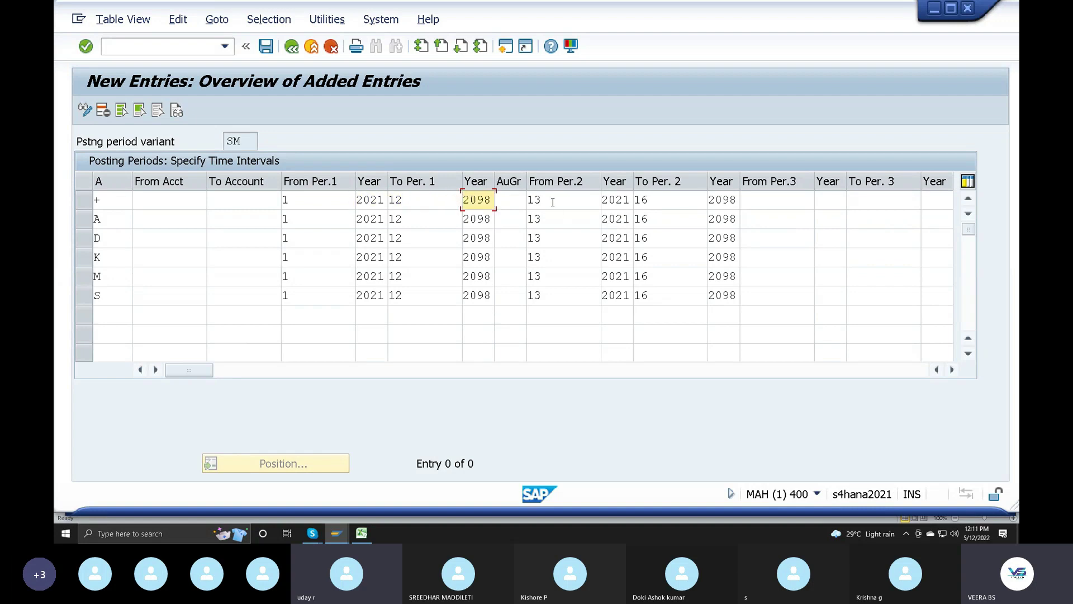
Examine the second interval's starting and ending periods and their years on the + line.
{"action": "left_click", "coordinate": [553, 201]}
{"action": "left_click", "coordinate": [668, 202]}
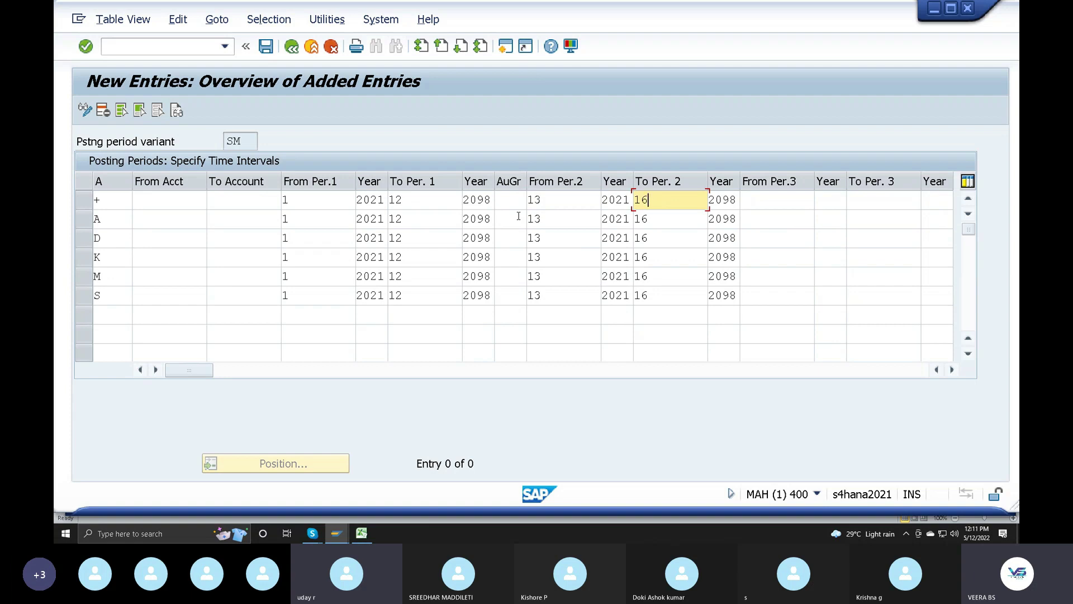
{"action": "left_click", "coordinate": [555, 202]}
{"action": "left_click", "coordinate": [655, 198]}
{"action": "left_click", "coordinate": [615, 199]}
{"action": "left_click", "coordinate": [723, 199]}
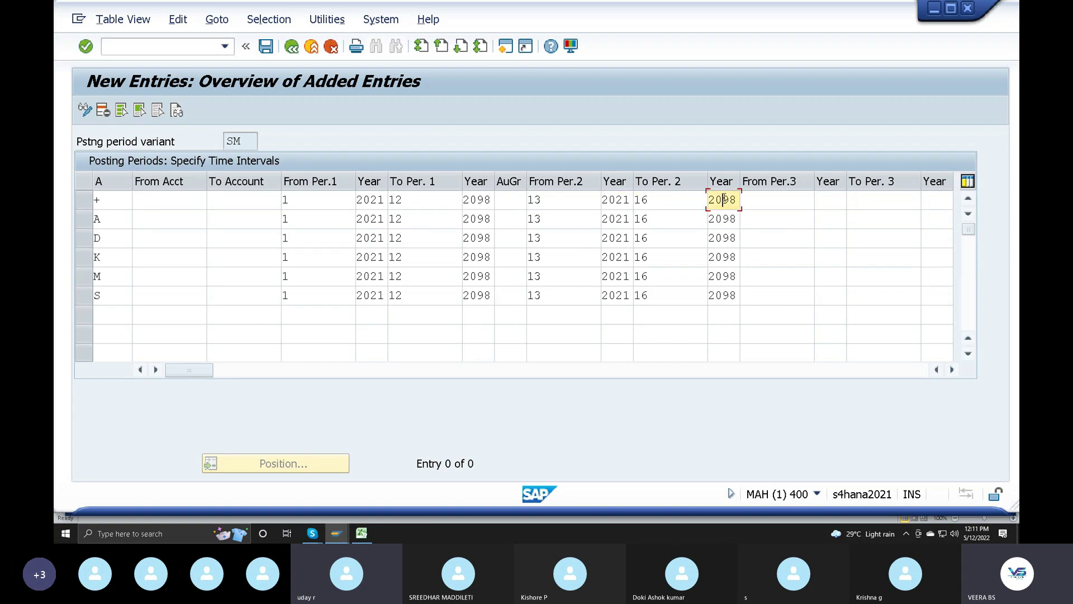
Leave the + line's account range empty and enter xxxxx as both from and to account on the A line.
{"action": "left_click", "coordinate": [166, 200]}
{"action": "left_click", "coordinate": [240, 199]}
{"action": "left_click", "coordinate": [157, 218]}
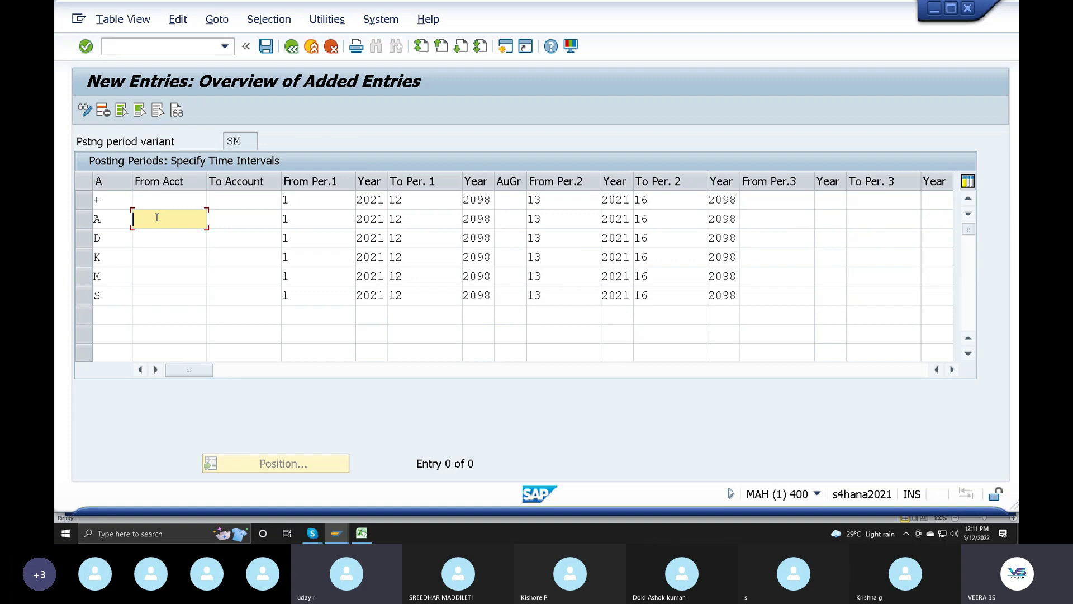
{"action": "type", "text": "xxxxx"}
{"action": "left_click", "coordinate": [230, 216]}
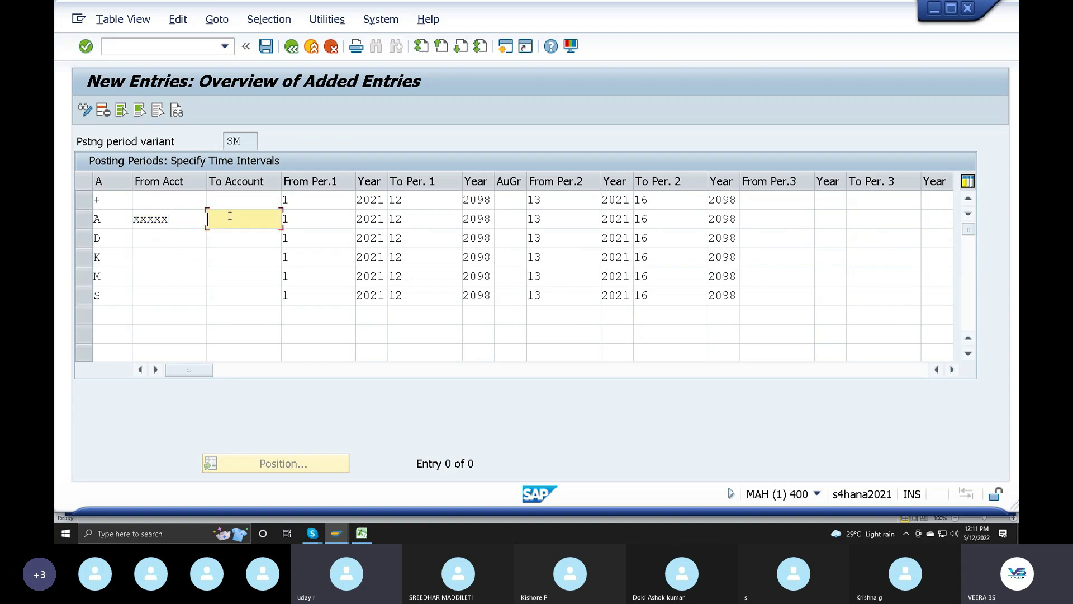
{"action": "type", "text": "xxxxx"}
Enter xxxxx as both the from and to account on the D and K lines.
{"action": "left_click", "coordinate": [159, 240]}
{"action": "type", "text": "xxxx"}
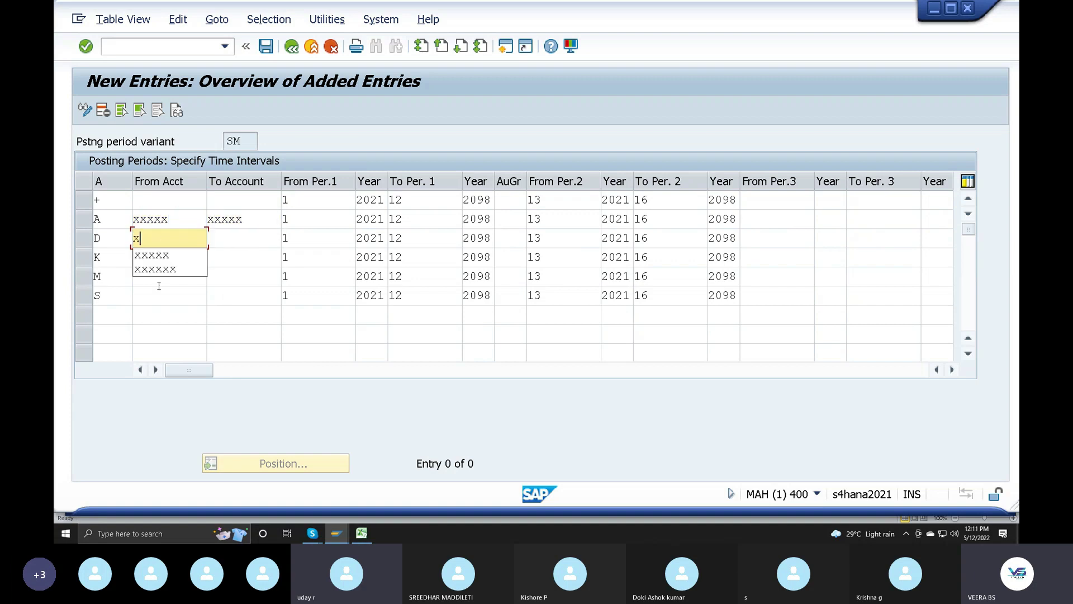
{"action": "type", "text": "x"}
{"action": "key", "text": "Tab"}
{"action": "type", "text": "xxxxx"}
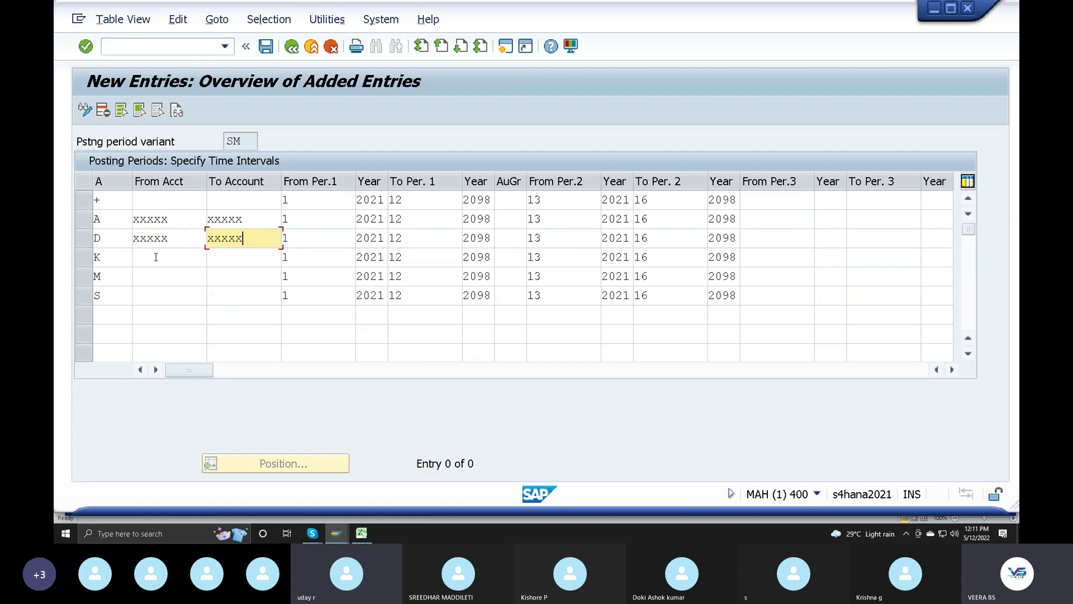
{"action": "left_click", "coordinate": [157, 257]}
{"action": "type", "text": "xxxxx"}
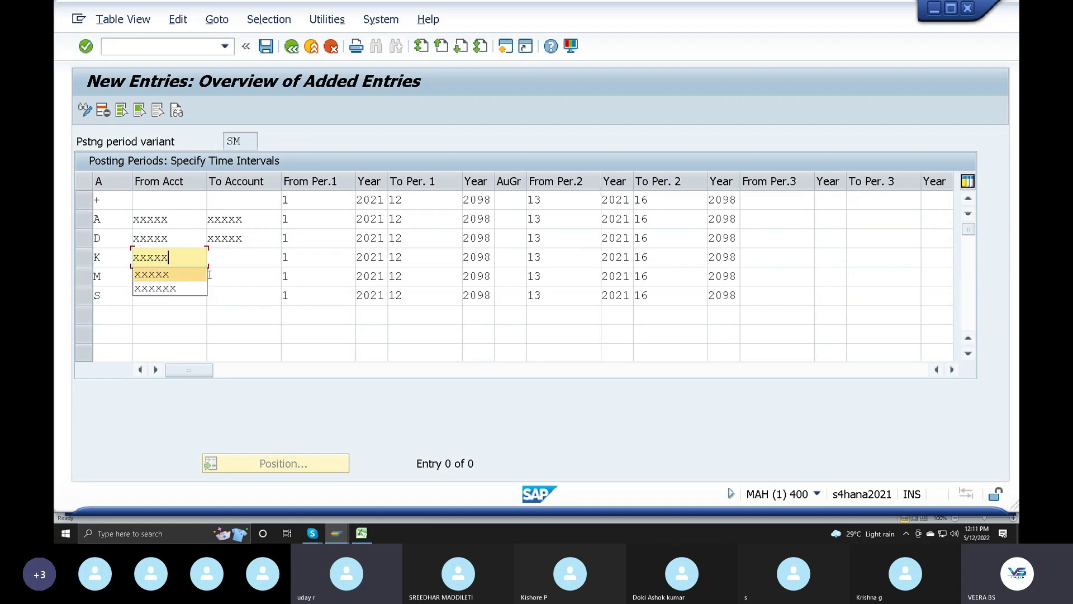
{"action": "key", "text": "Tab"}
{"action": "type", "text": "xxxxx"}
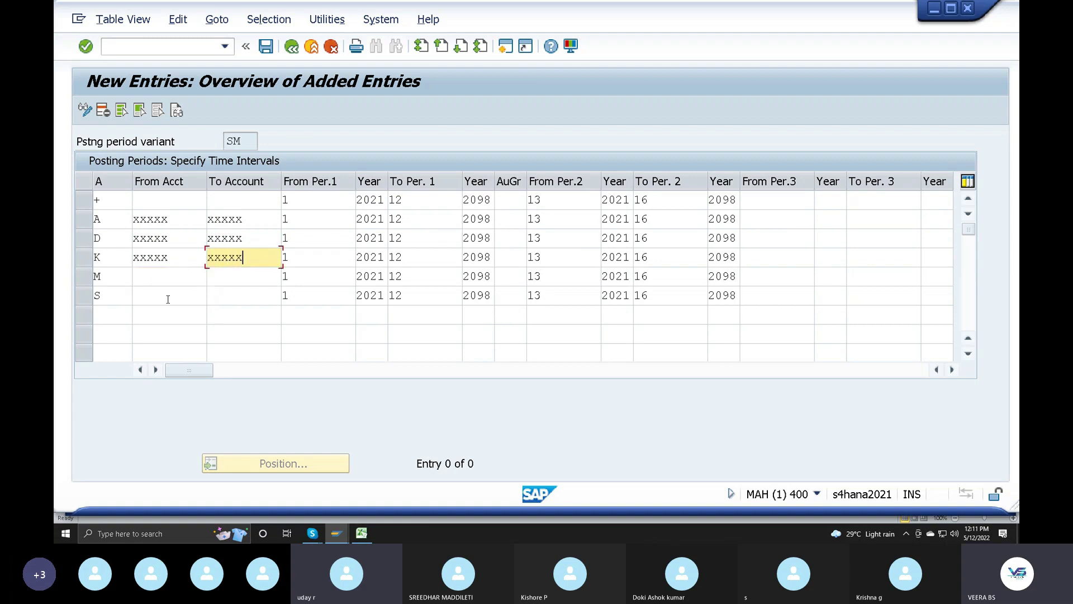
Enter xxxxx as both the from and to account on the M and S lines.
{"action": "left_click", "coordinate": [168, 280]}
{"action": "type", "text": "xxx"}
{"action": "type", "text": "x"}
{"action": "key", "text": "Tab"}
{"action": "type", "text": "xxxxx"}
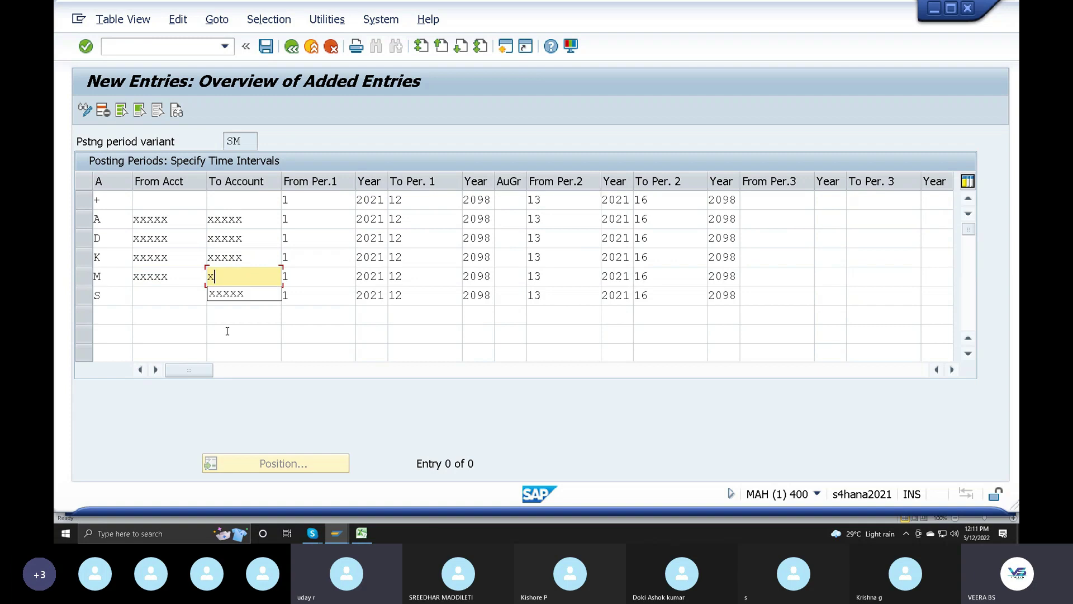
{"action": "left_click", "coordinate": [147, 299]}
{"action": "type", "text": "xxxxx"}
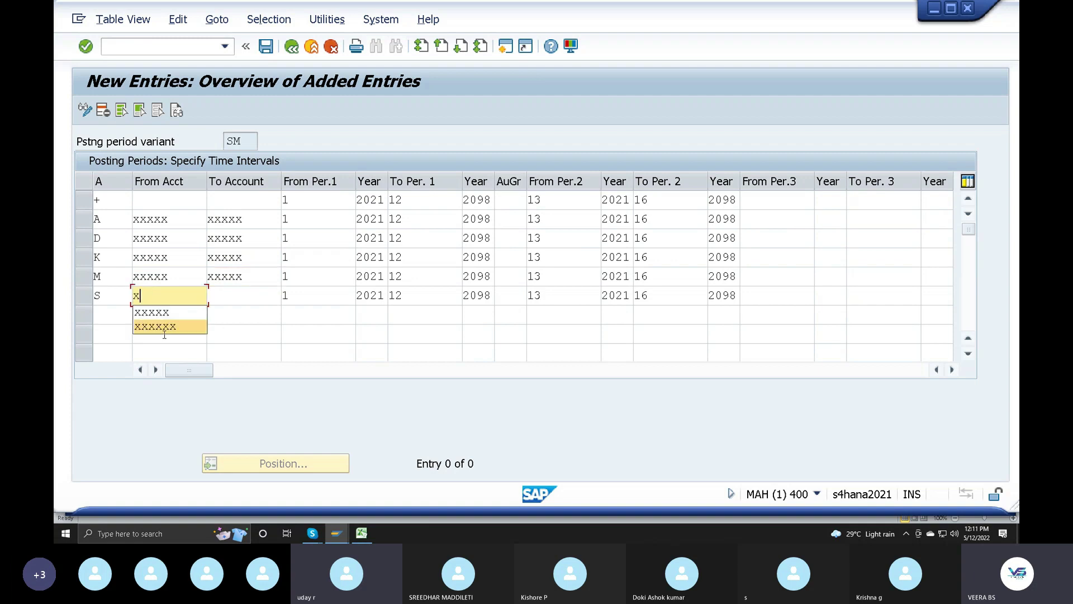
{"action": "left_click", "coordinate": [222, 301]}
{"action": "type", "text": "xxx"}
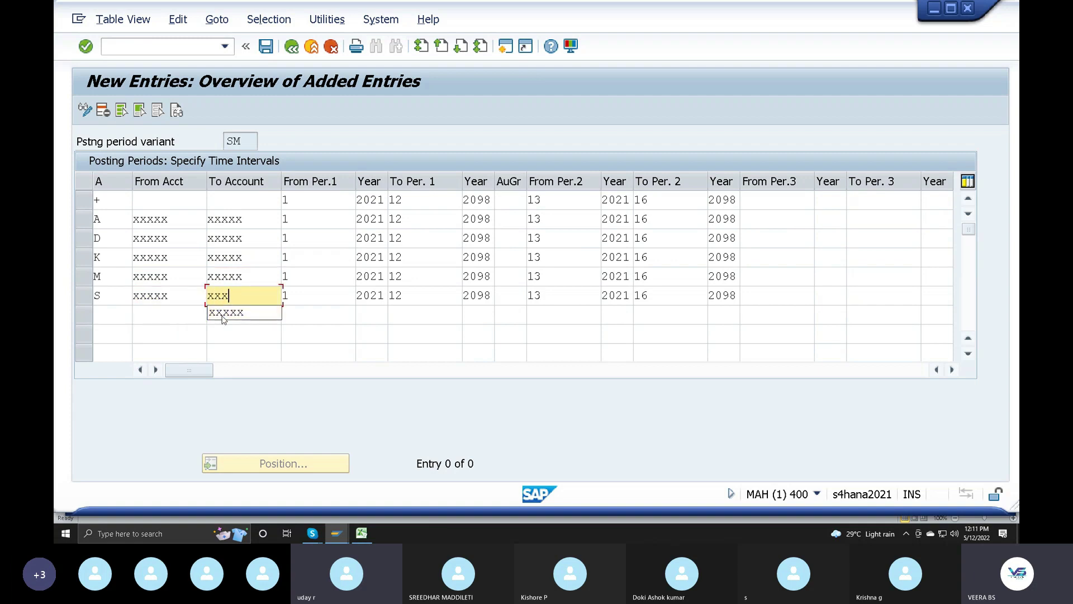
{"action": "type", "text": "xx"}
Review the account ranges of the + and A lines and look up the + account type among the possible entries.
{"action": "left_click", "coordinate": [159, 203]}
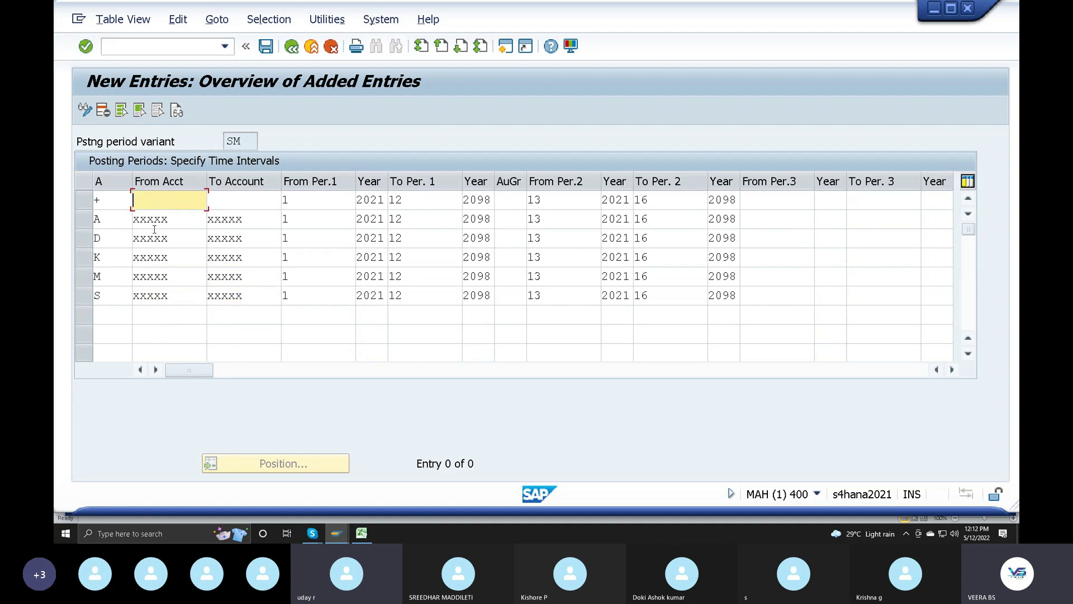
{"action": "left_click", "coordinate": [171, 220]}
{"action": "left_click", "coordinate": [243, 219]}
{"action": "left_click", "coordinate": [177, 198]}
{"action": "left_click", "coordinate": [113, 198]}
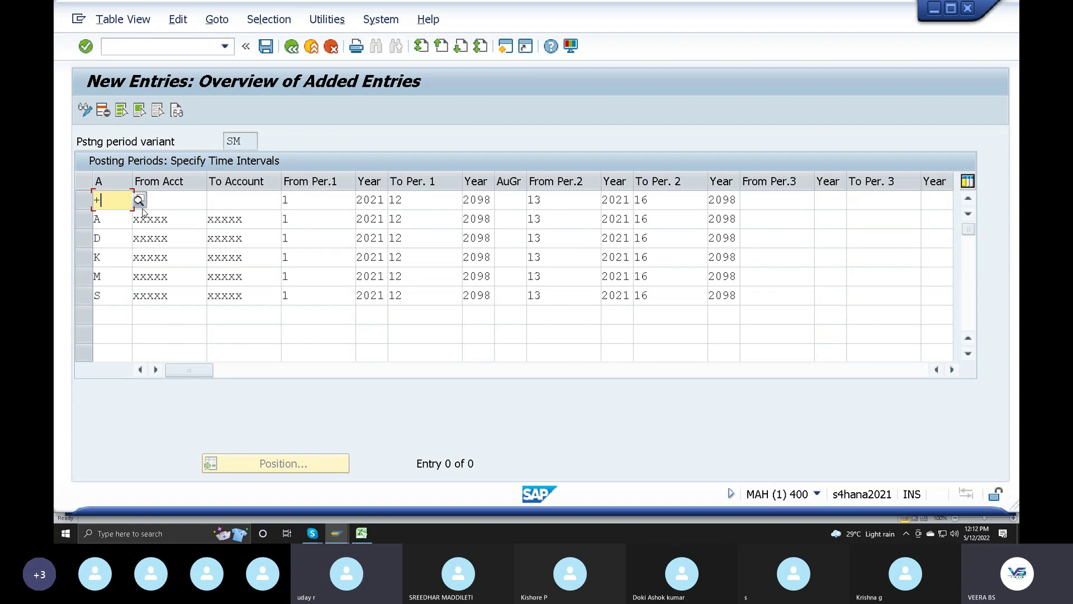
{"action": "left_click", "coordinate": [140, 203]}
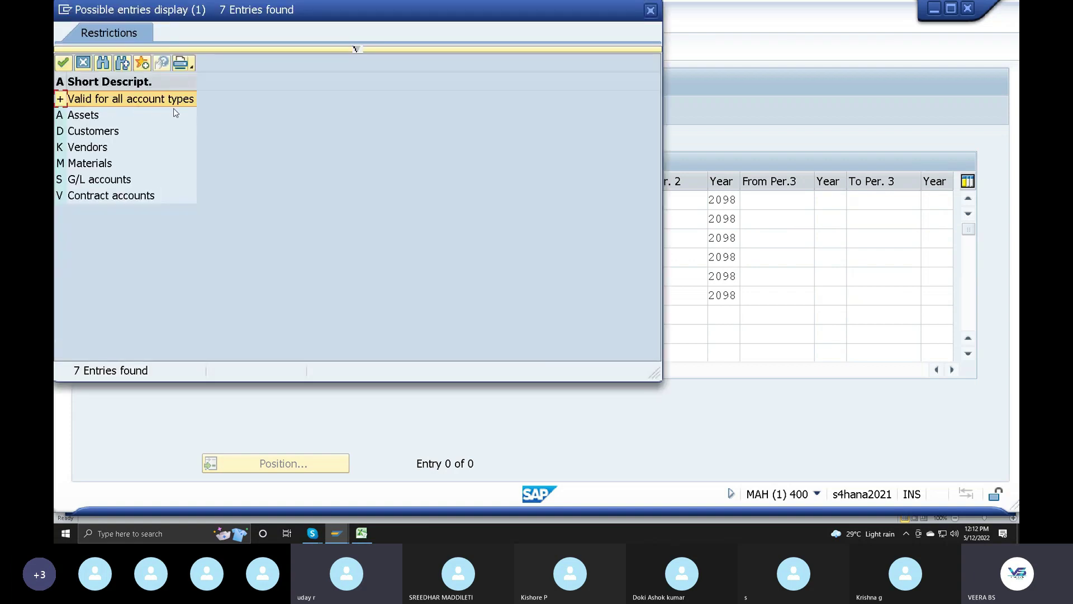
{"action": "key", "text": "Return"}
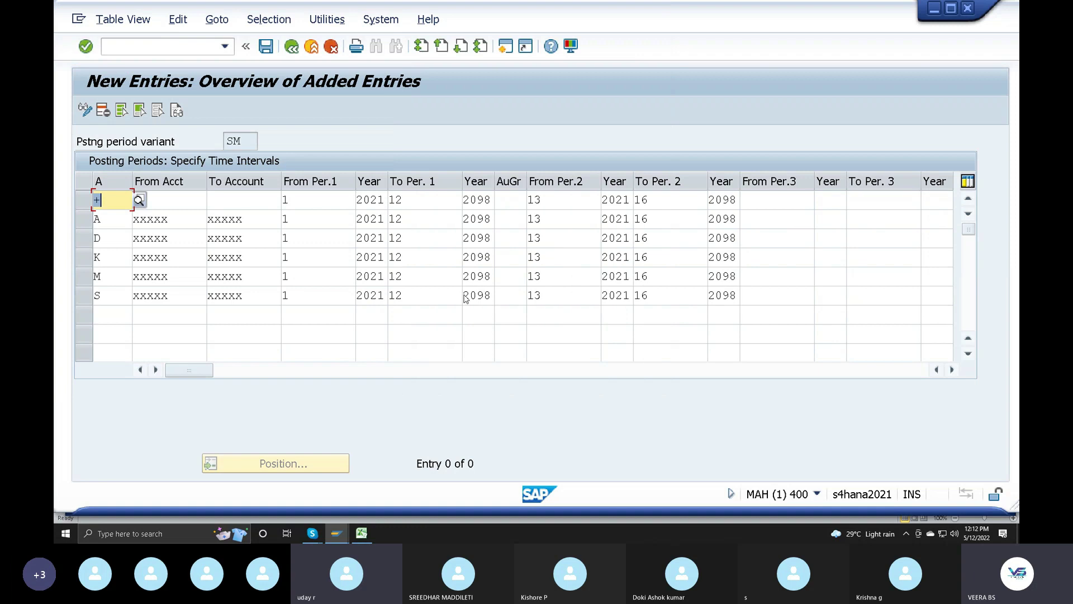
Validate and save the six posting period entries, and start creating a new customizing request for them.
{"action": "key", "text": "Return"}
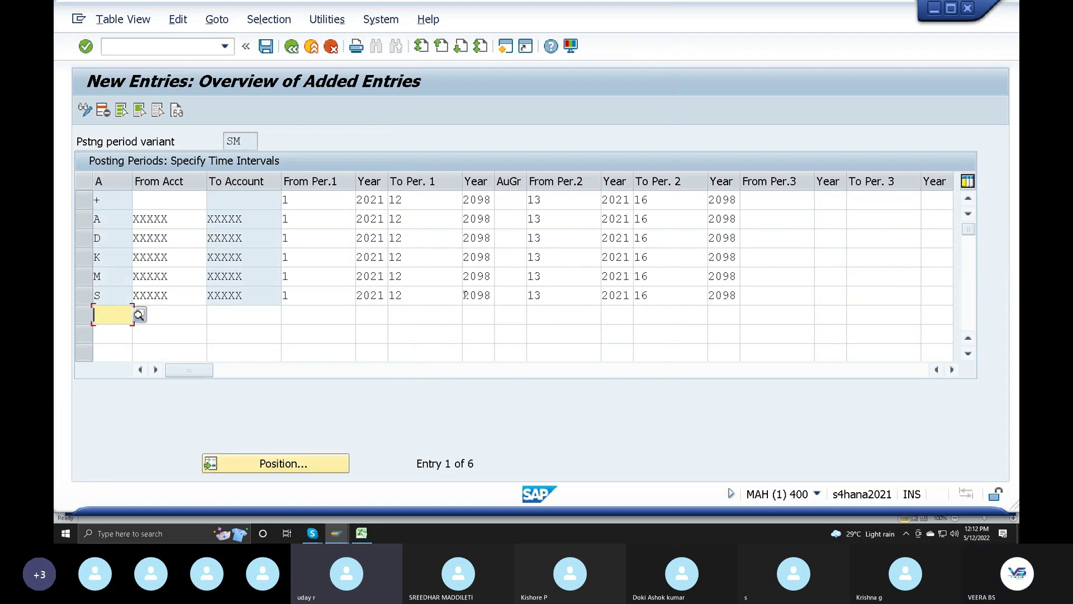
{"action": "key", "text": "ctrl+s"}
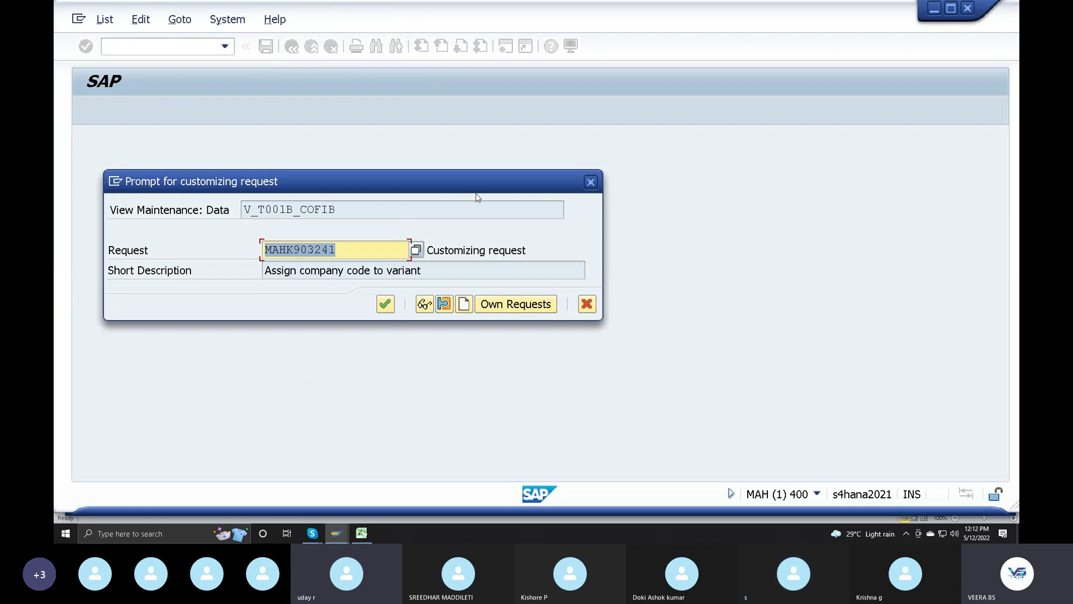
{"action": "left_click_drag", "start_coordinate": [448, 179], "coordinate": [640, 217]}
{"action": "left_click", "coordinate": [656, 341]}
Enter "Define open and closing period variant" as the new customizing request's short description.
{"action": "type", "text": "Define "}
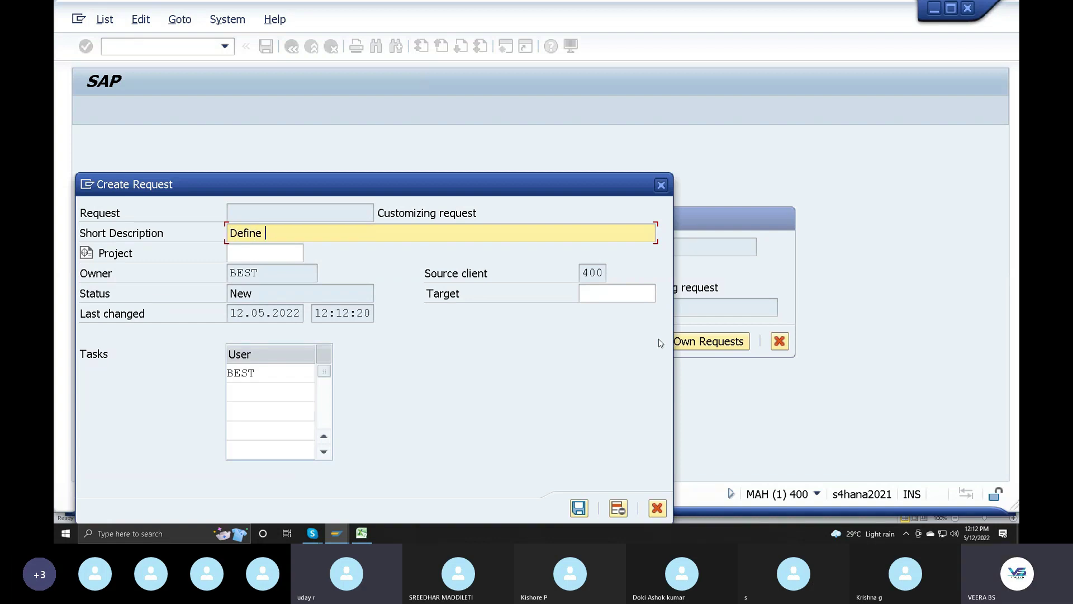
{"action": "type", "text": "open and clsing"}
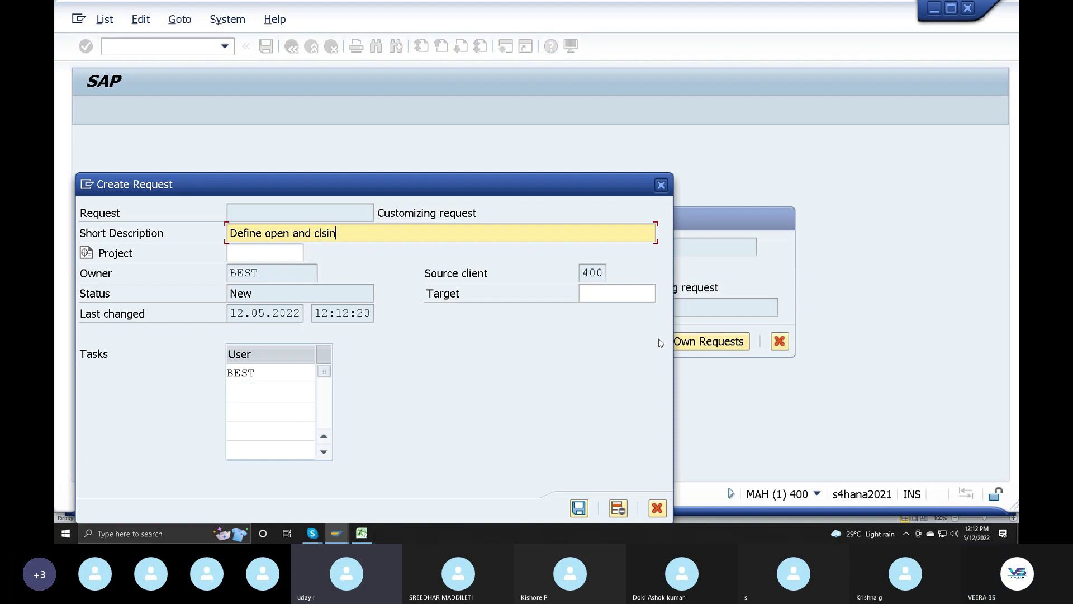
{"action": "key", "text": "BackSpace"}
{"action": "key", "text": "BackSpace"}
{"action": "key", "text": "BackSpace"}
{"action": "key", "text": "BackSpace"}
{"action": "type", "text": "osing perido"}
{"action": "key", "text": "BackSpace"}
{"action": "key", "text": "BackSpace"}
{"action": "type", "text": "od variant"}
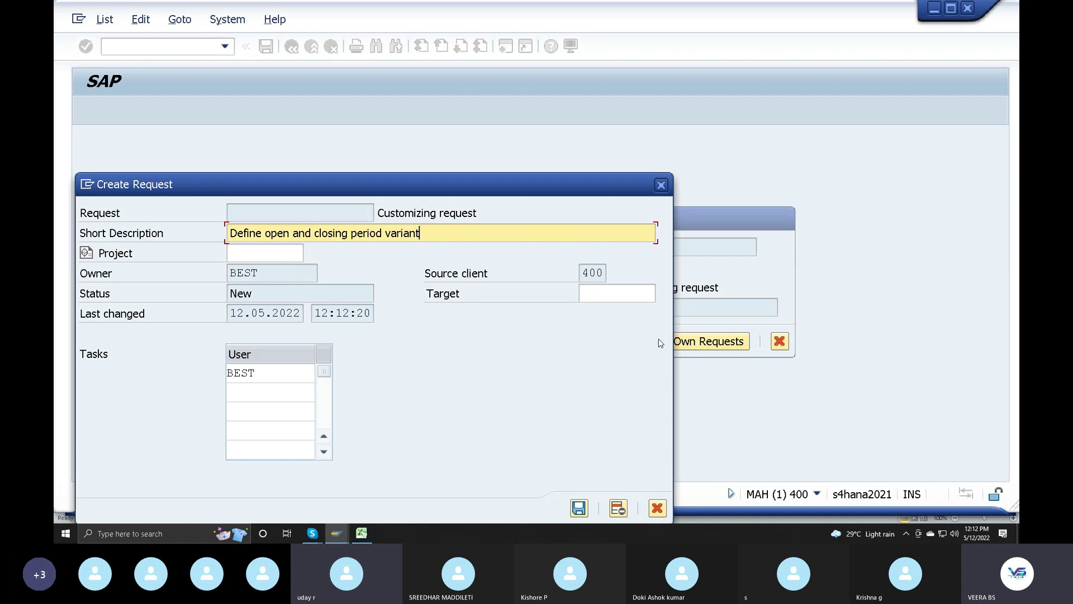
Save the new customizing request and record its number MAHK903245 in cell P49 of the Excel tracking sheet.
{"action": "left_click", "coordinate": [579, 509]}
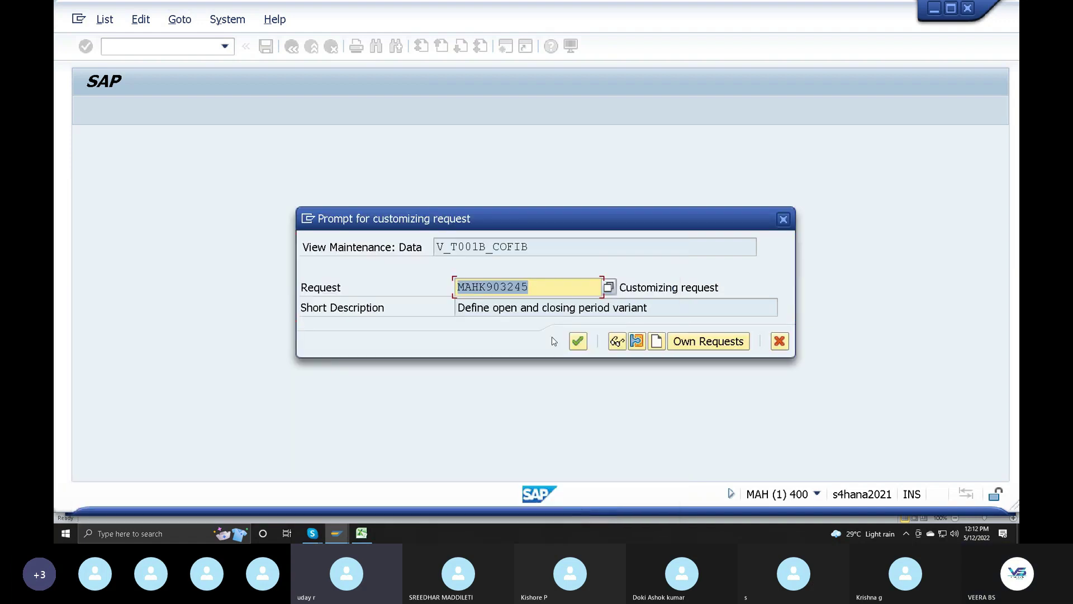
{"action": "left_click", "coordinate": [366, 534]}
{"action": "left_click", "coordinate": [575, 377]}
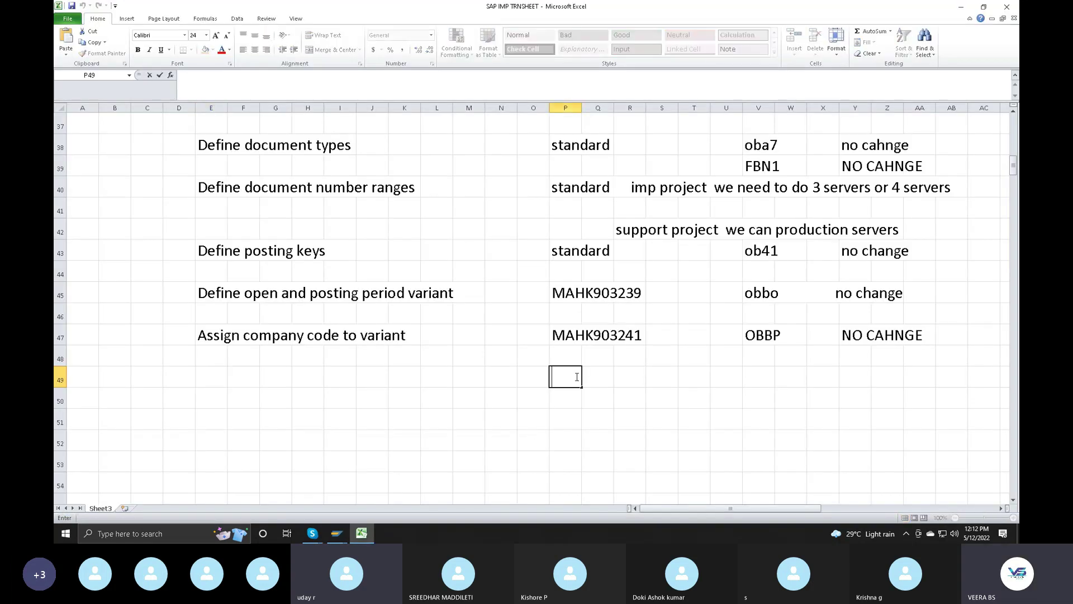
{"action": "type", "text": "MAHK903245"}
Copy the request's short description from SAP into cell E49 of the Excel tracking sheet.
{"action": "left_click", "coordinate": [211, 372]}
{"action": "left_click", "coordinate": [336, 533]}
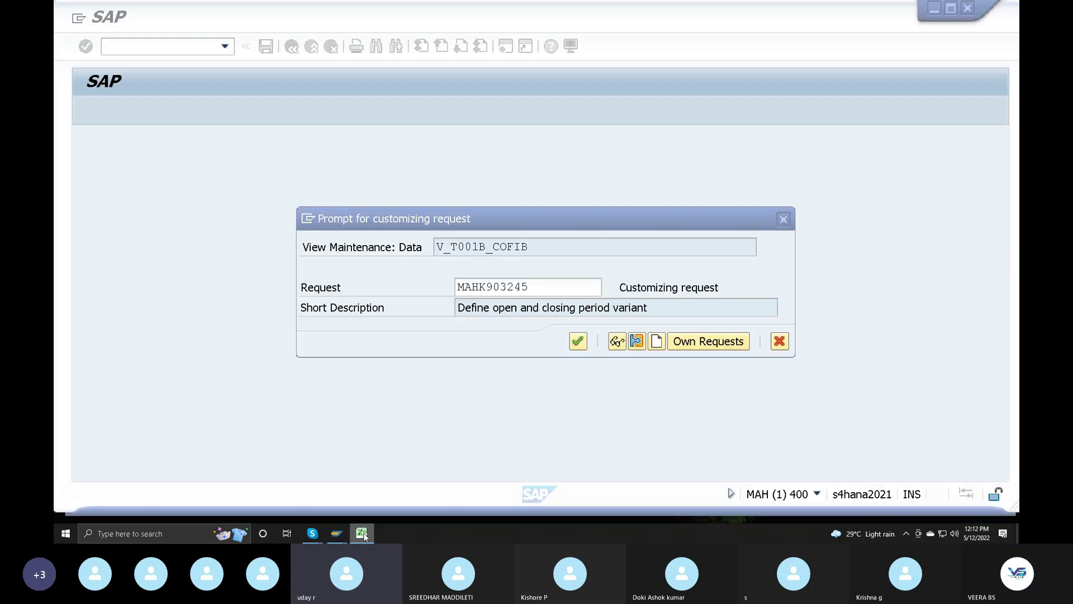
{"action": "key", "text": "Tab"}
{"action": "key", "text": "ctrl+c"}
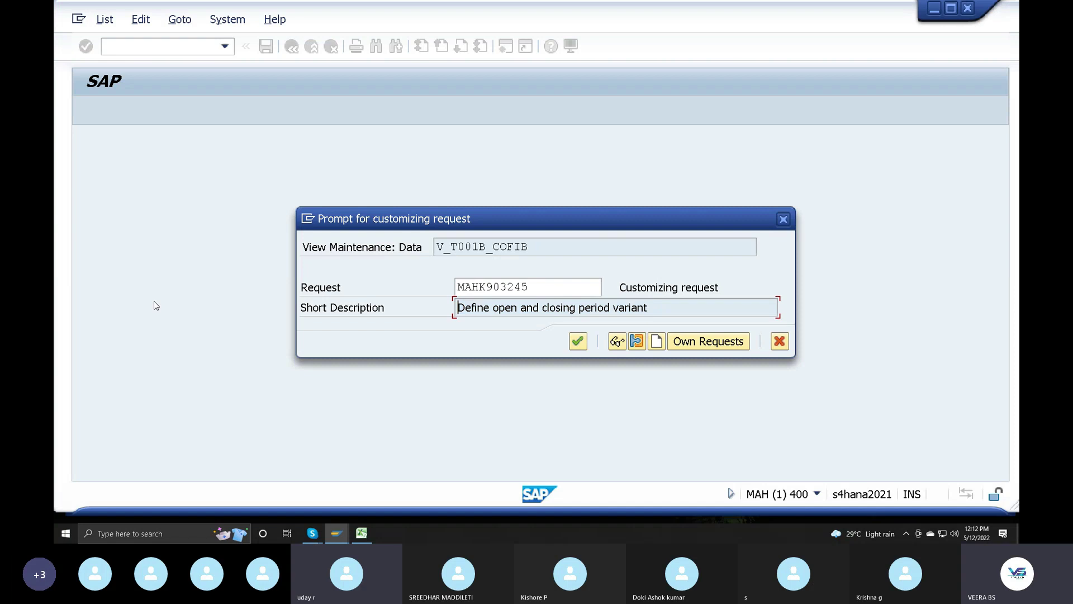
{"action": "left_click", "coordinate": [362, 533]}
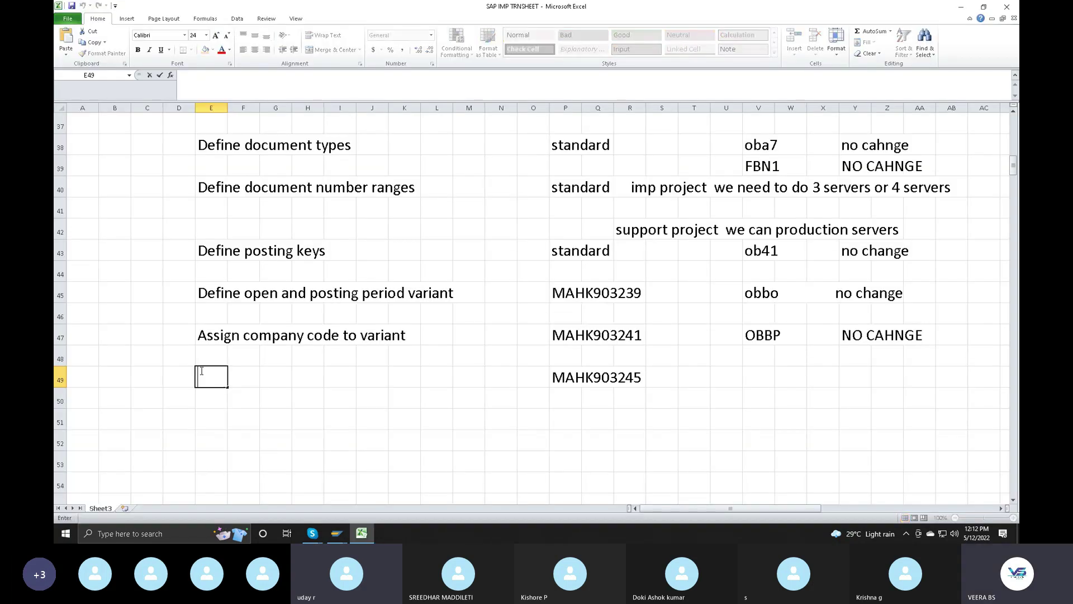
{"action": "double_click", "coordinate": [200, 370]}
{"action": "key", "text": "ctrl+v"}
{"action": "left_click", "coordinate": [364, 535]}
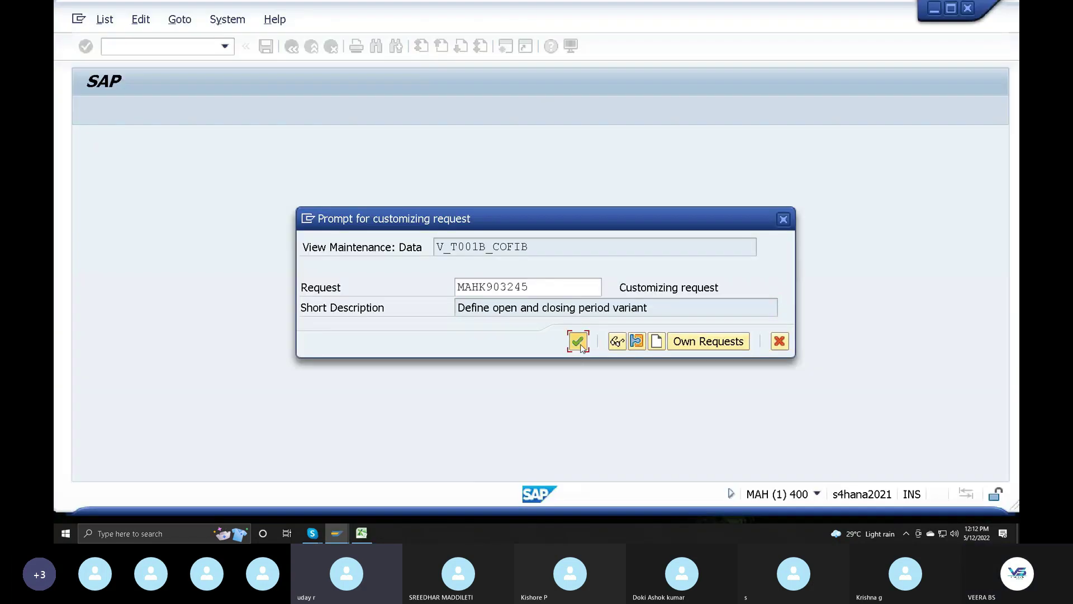
Confirm the customizing request for the posting period entries and return to the IMG structure.
{"action": "left_click", "coordinate": [578, 341]}
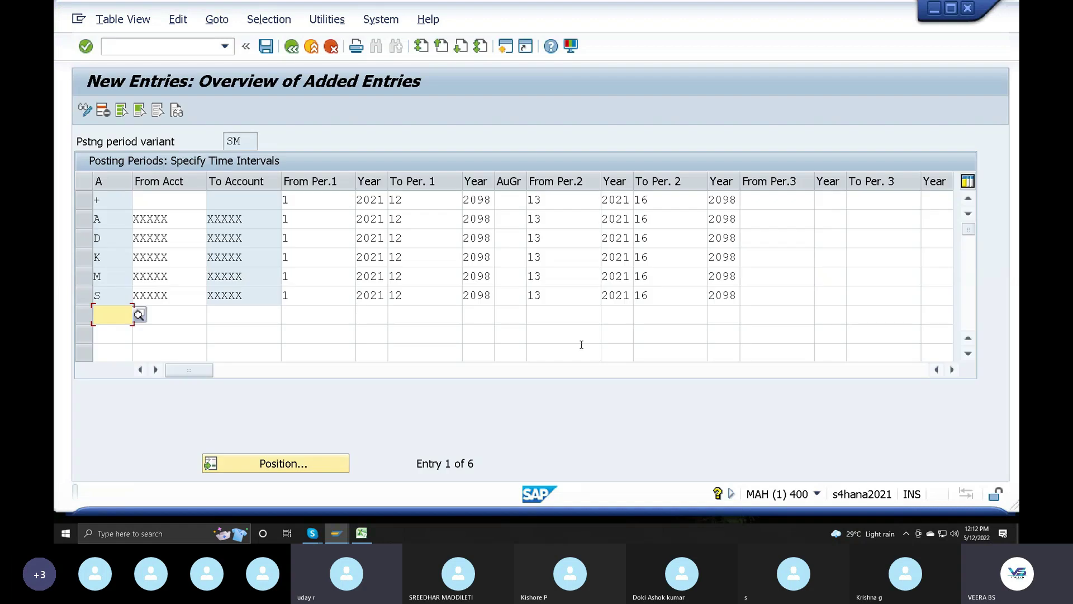
{"action": "left_click", "coordinate": [291, 46]}
{"action": "left_click", "coordinate": [291, 46]}
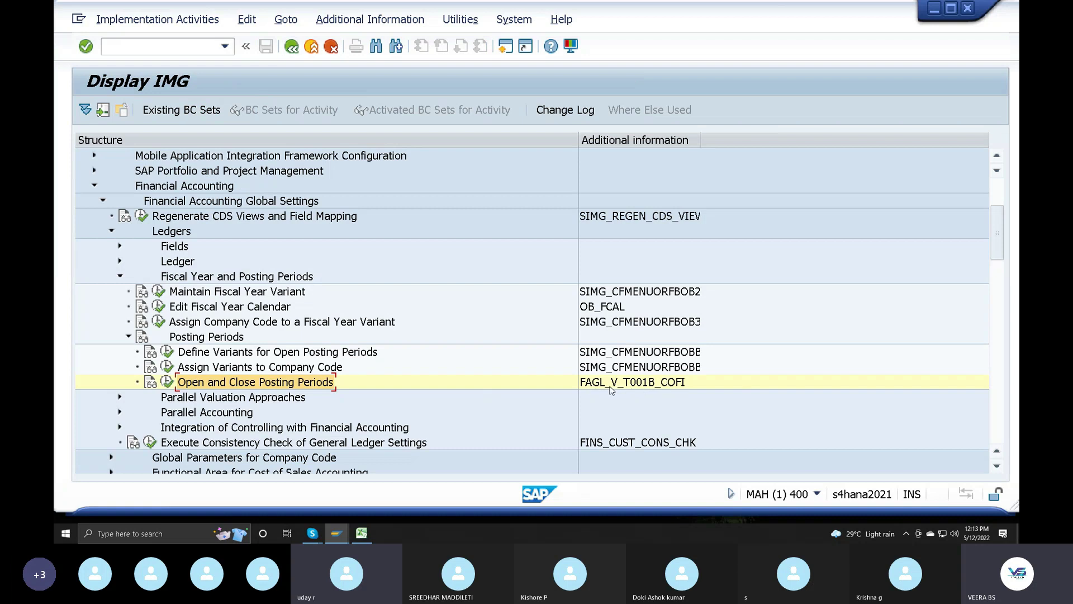
In the Excel tracking sheet, enter the note "change screen level" in cell Y49.
{"action": "left_click", "coordinate": [361, 534]}
{"action": "left_click", "coordinate": [759, 376]}
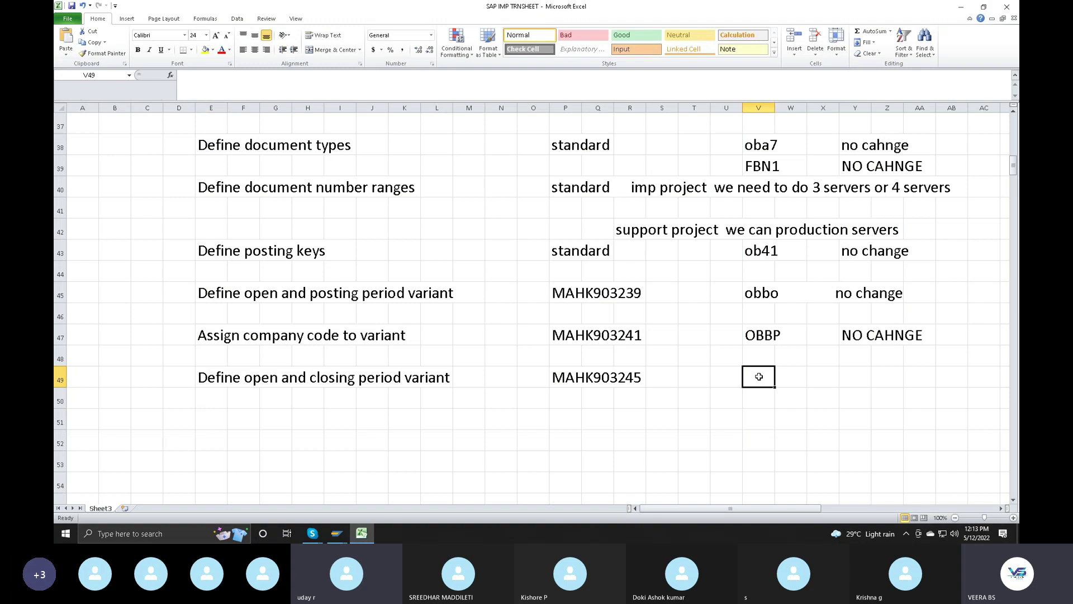
{"action": "double_click", "coordinate": [852, 372]}
{"action": "type", "text": "ch"}
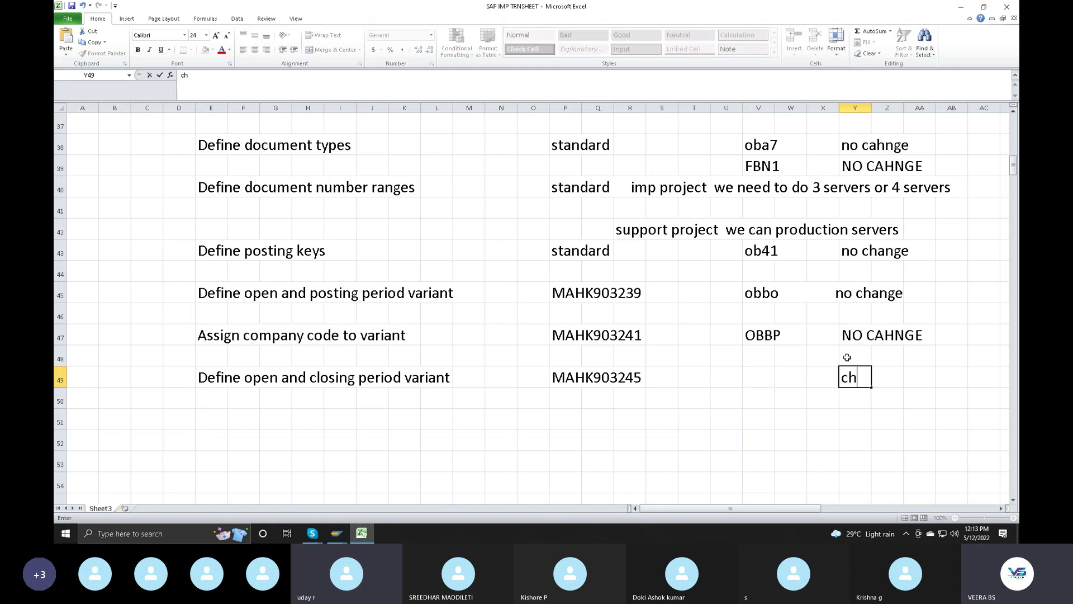
{"action": "type", "text": "ange   screen level"}
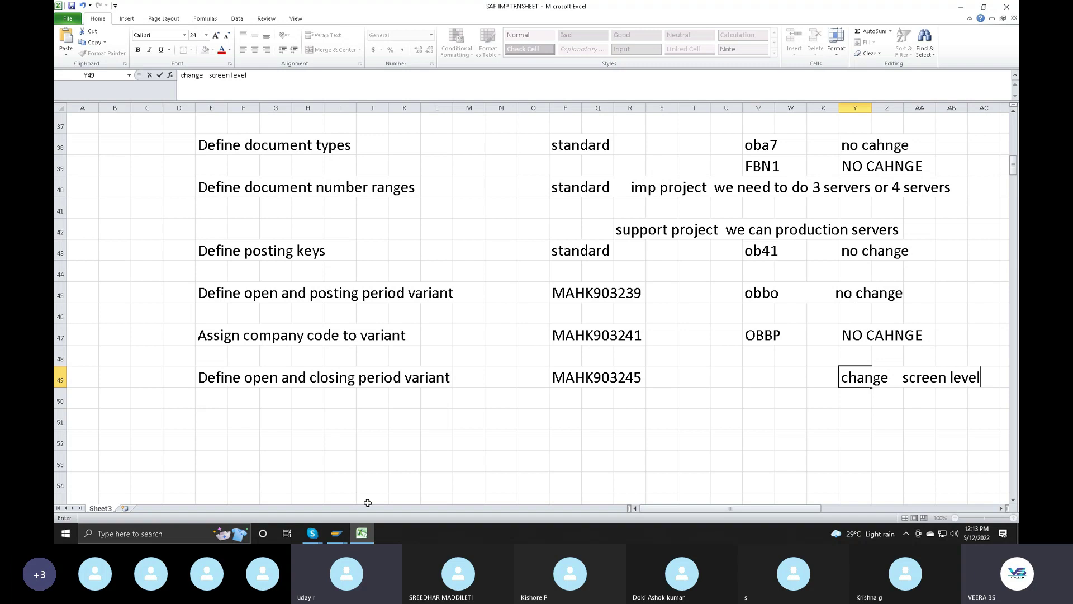
Switch to SAP and reopen Open and Close Posting Periods for variant SM, picked from the possible entries.
{"action": "left_click", "coordinate": [334, 535]}
{"action": "left_click", "coordinate": [362, 491]}
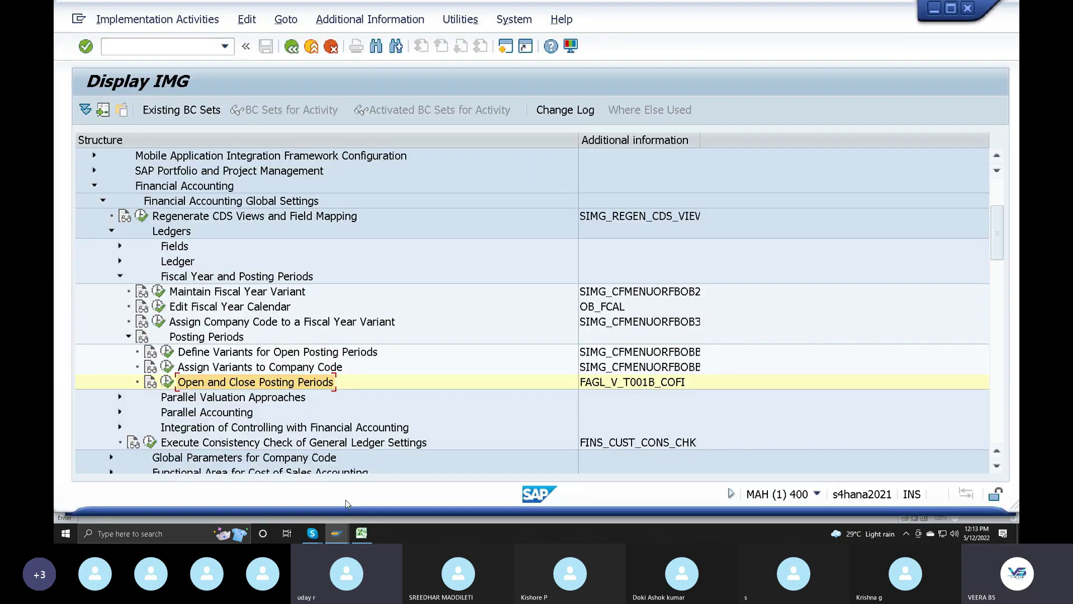
{"action": "left_click", "coordinate": [166, 383]}
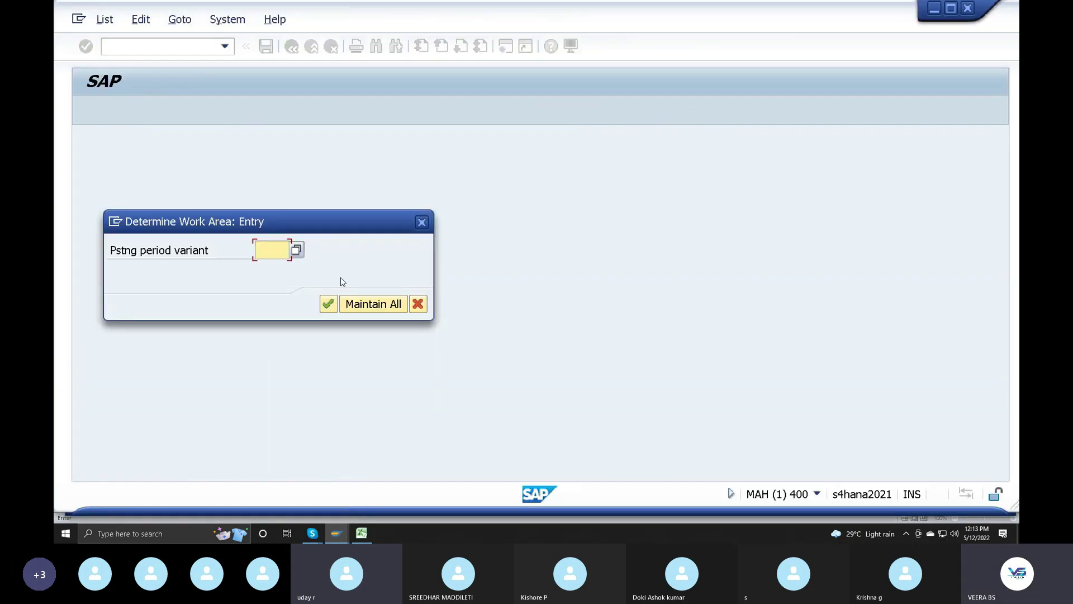
{"action": "left_click", "coordinate": [297, 249]}
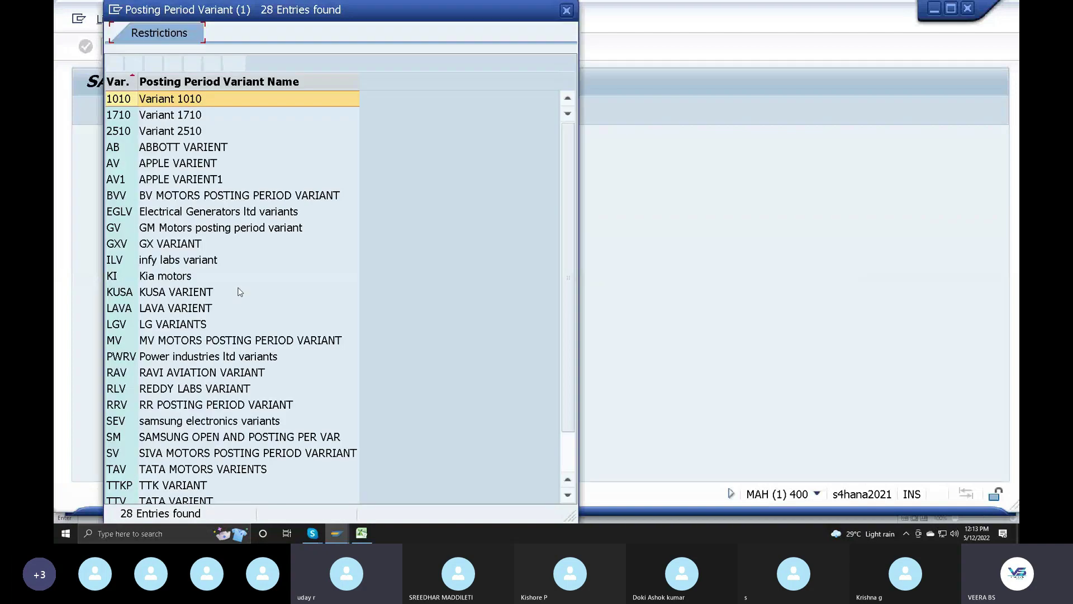
{"action": "double_click", "coordinate": [187, 437]}
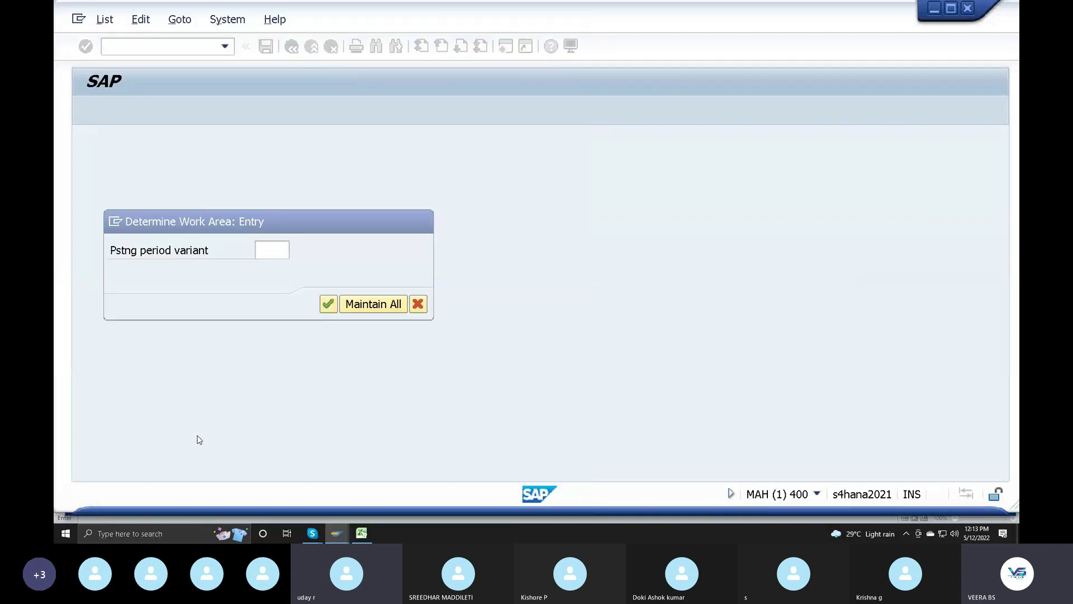
{"action": "left_click", "coordinate": [329, 304]}
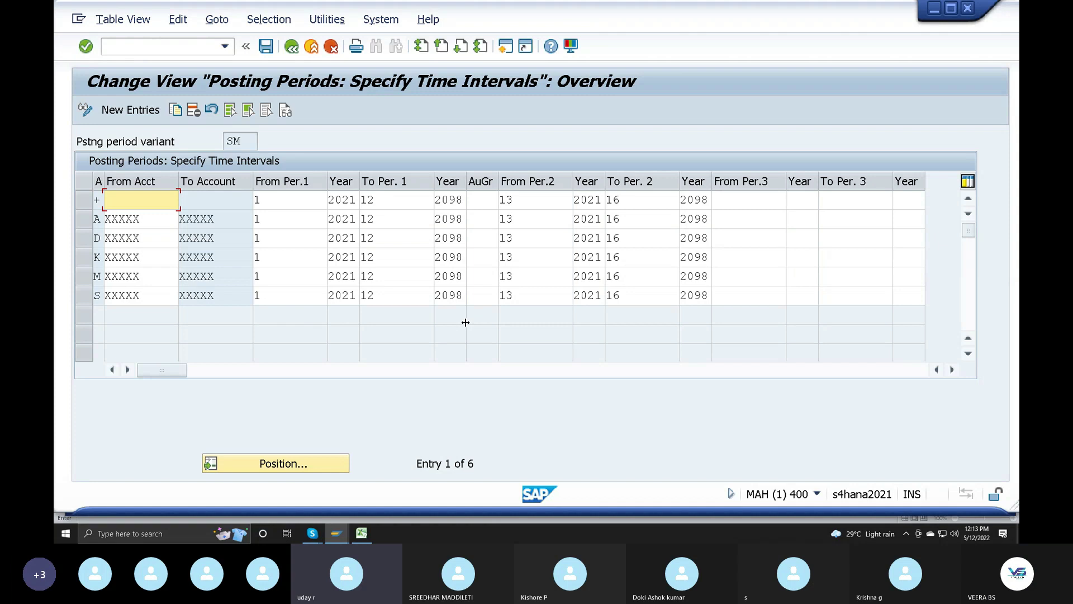
Review variant SM's posting period overview, checking the first and second interval periods and years on the + line.
{"action": "left_click", "coordinate": [269, 198]}
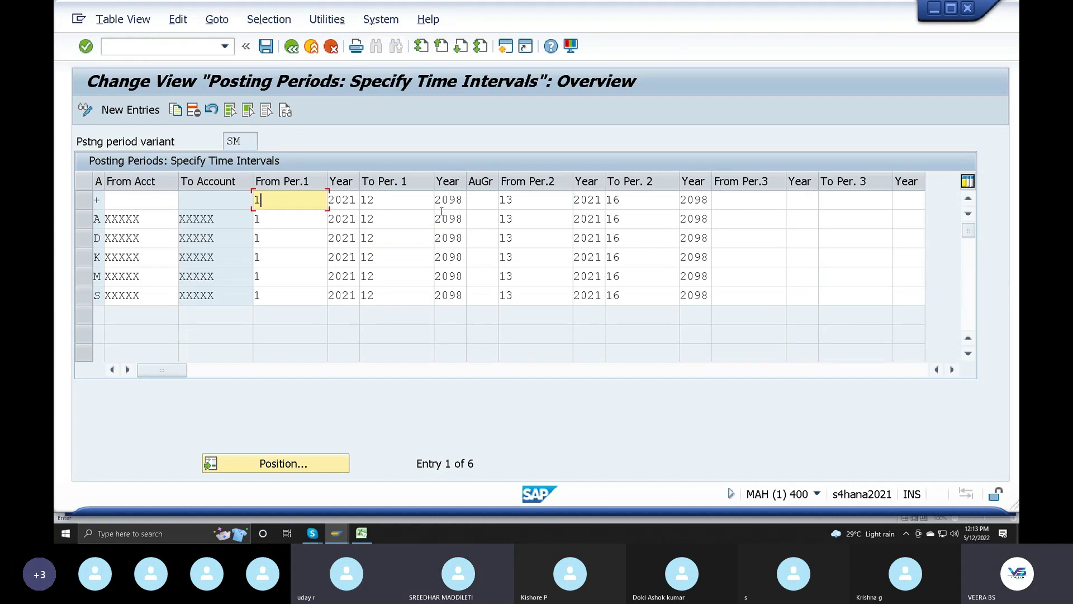
{"action": "left_click", "coordinate": [520, 203]}
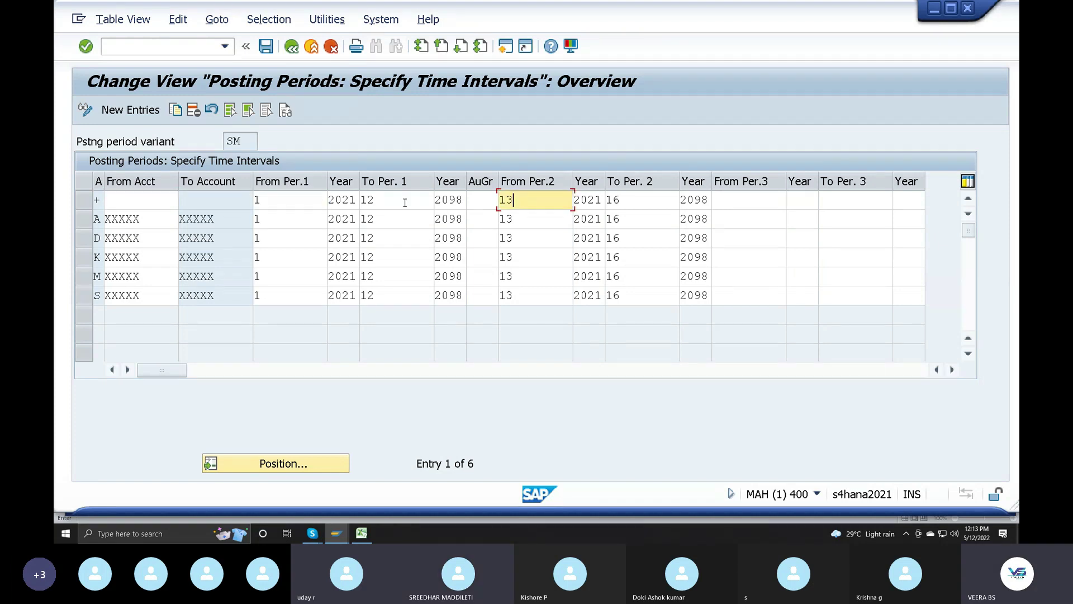
{"action": "left_click", "coordinate": [283, 201]}
{"action": "left_click", "coordinate": [242, 142]}
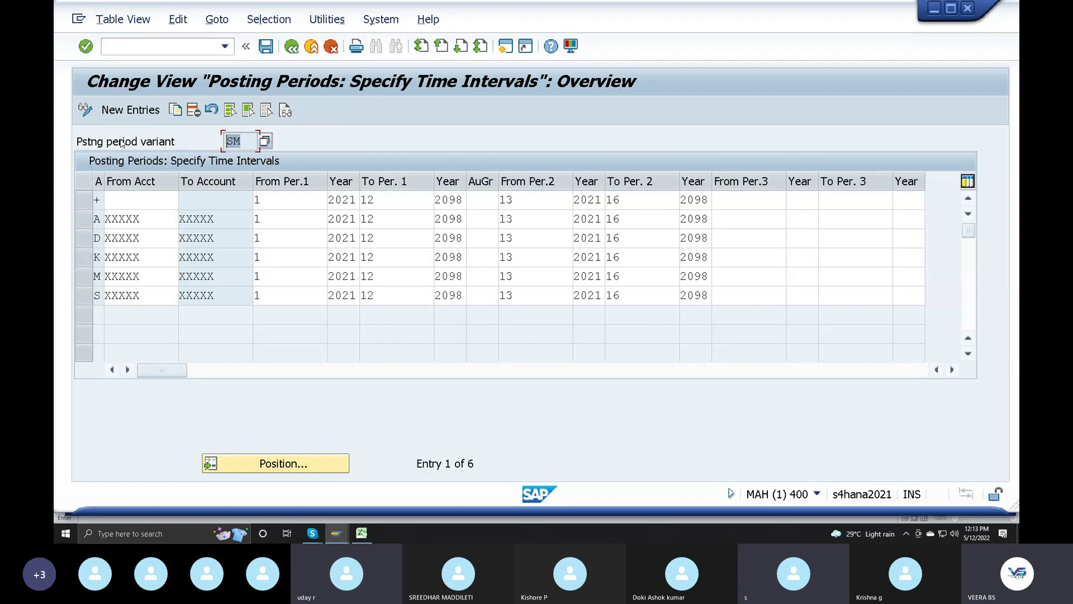
{"action": "left_click", "coordinate": [270, 201]}
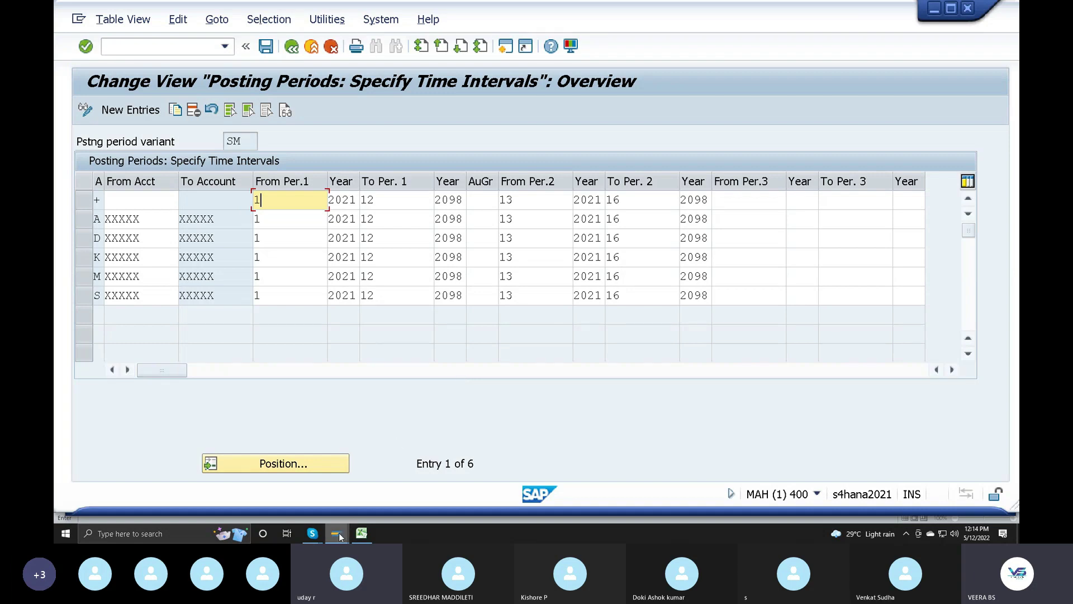
{"action": "mouse_move", "coordinate": [340, 537]}
{"action": "mouse_move", "coordinate": [347, 514]}
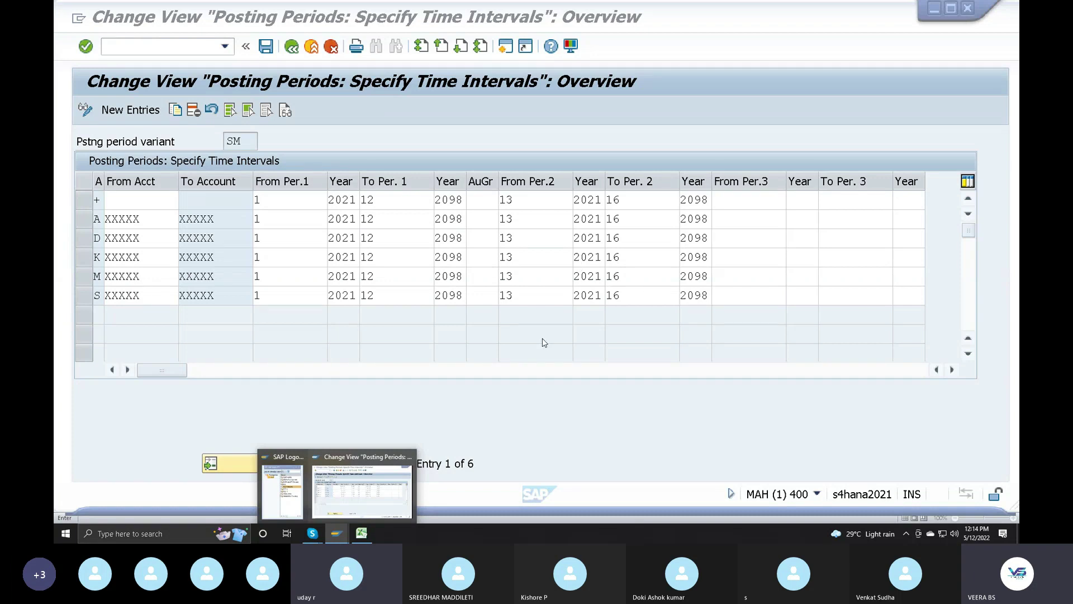
{"action": "left_click", "coordinate": [419, 395]}
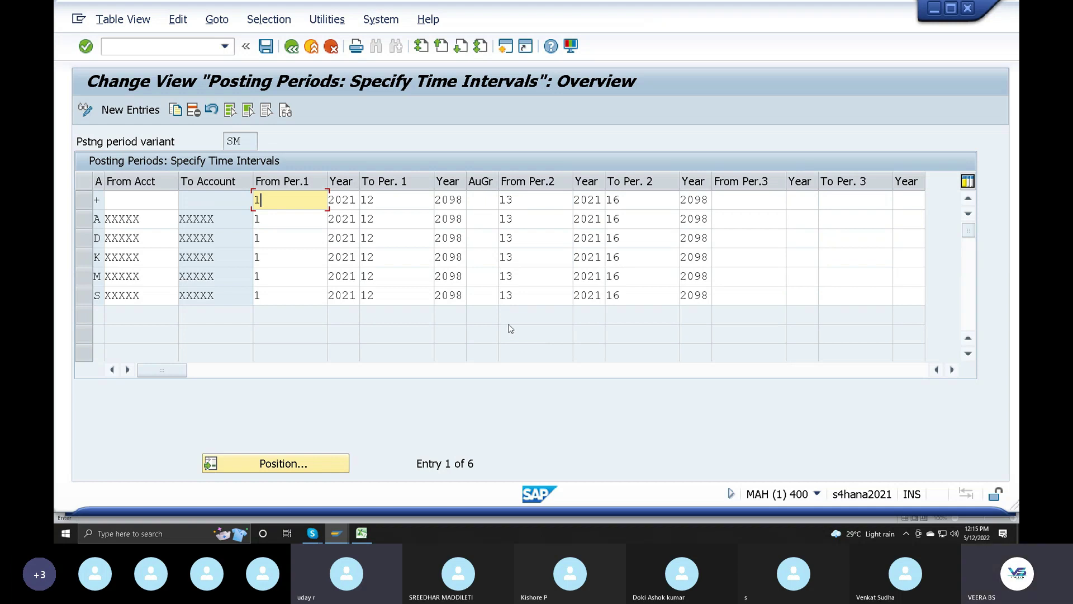
{"action": "key", "text": "Tab"}
{"action": "left_click", "coordinate": [454, 199]}
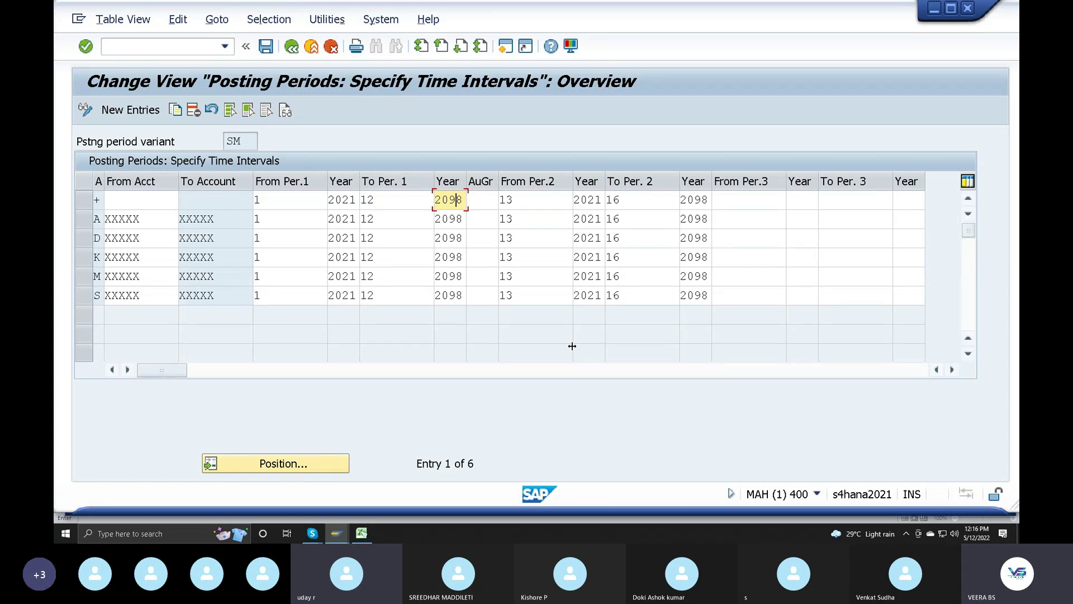
Save variant SM's posting periods and close the SAP session together with SAP Logon.
{"action": "left_click", "coordinate": [265, 46]}
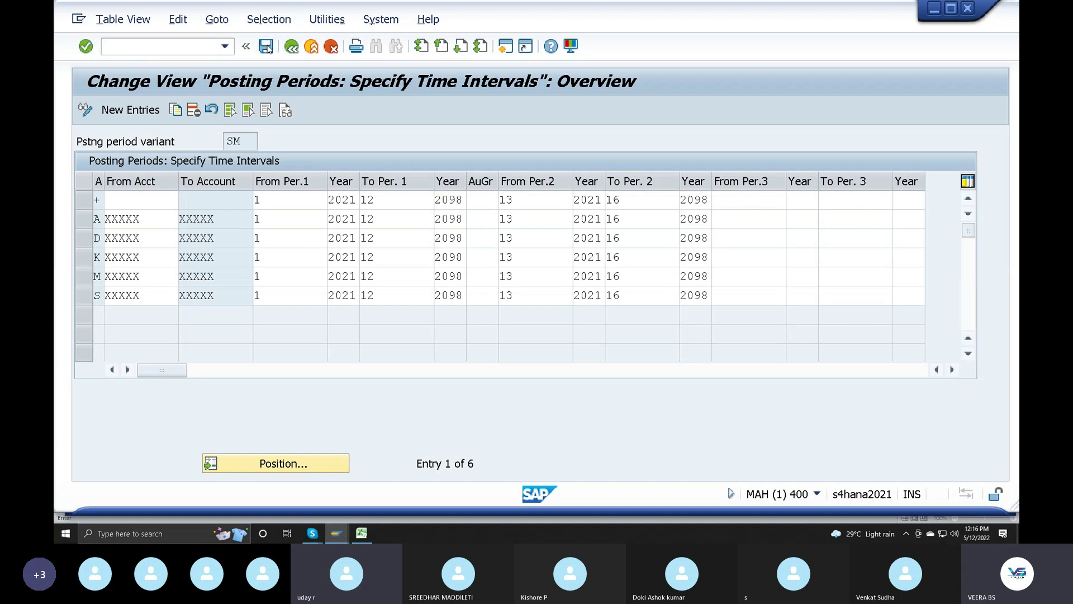
{"action": "left_click", "coordinate": [968, 8]}
{"action": "left_click", "coordinate": [266, 333]}
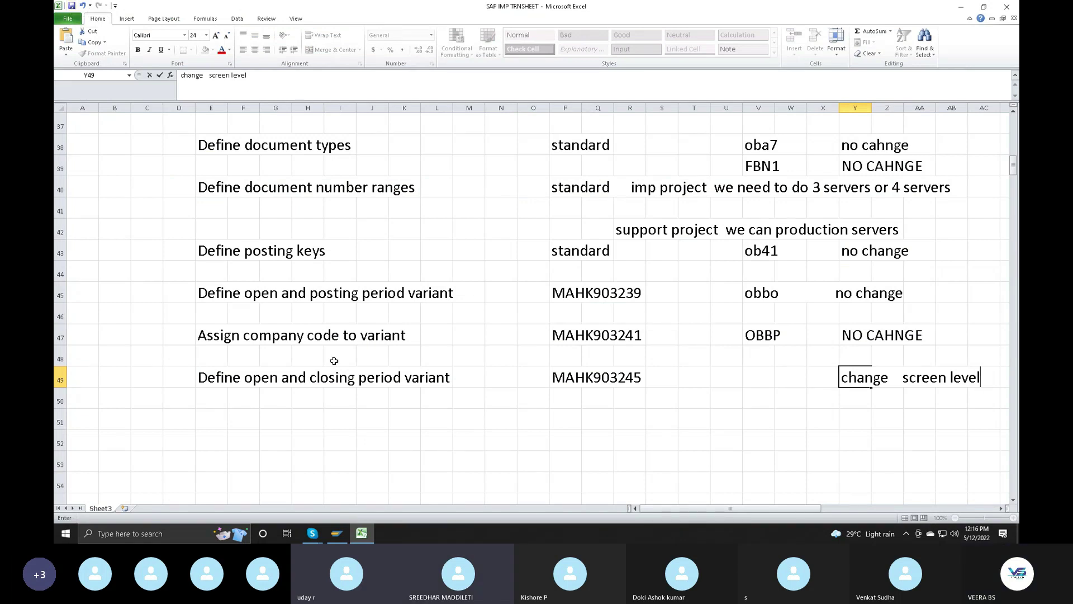
{"action": "left_click", "coordinate": [337, 533]}
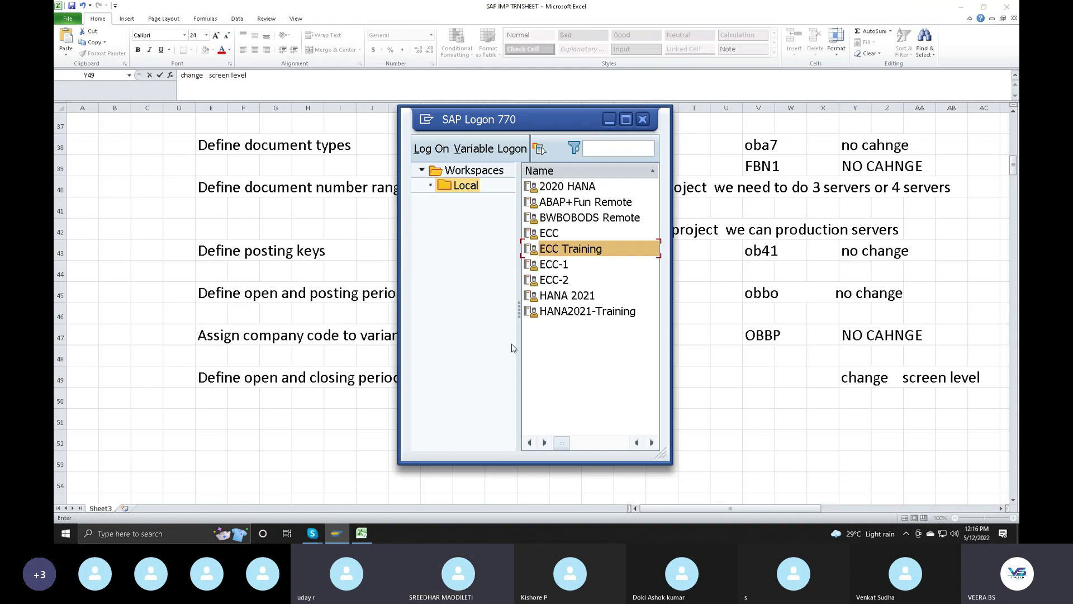
{"action": "left_click", "coordinate": [643, 119]}
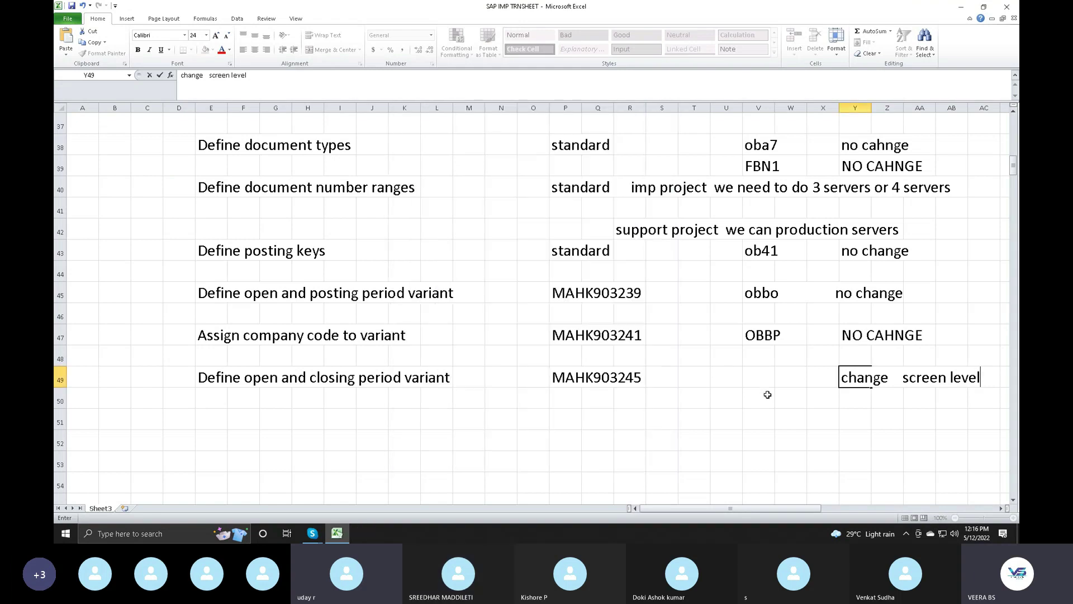
Leave the Excel tracking sheet, relaunch SAP Logon from the desktop and open the ECC Training connection.
{"action": "double_click", "coordinate": [761, 378]}
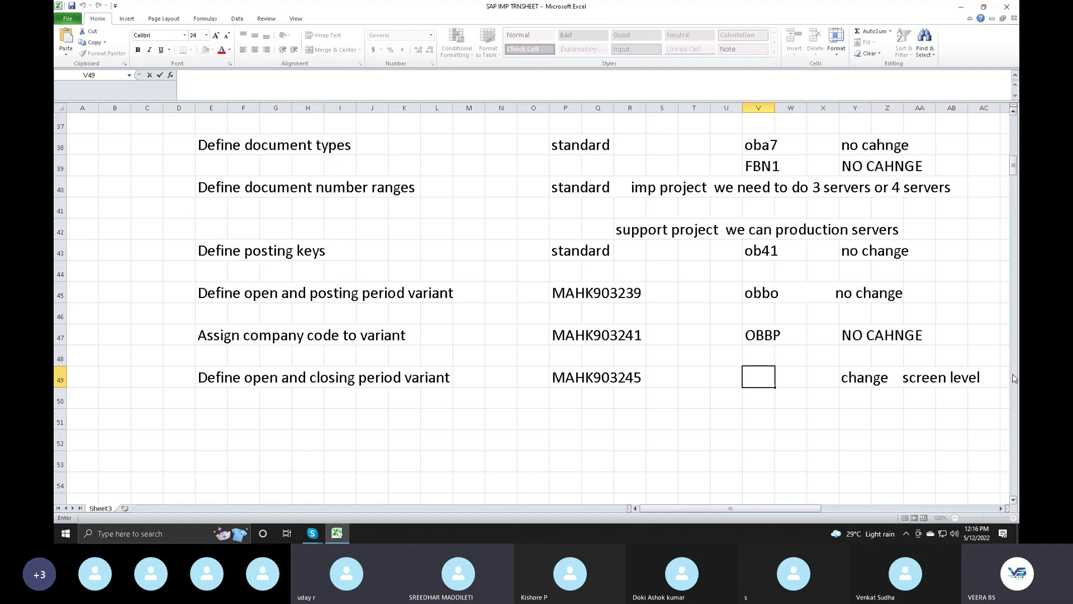
{"action": "left_click_drag", "start_coordinate": [1000, 376], "coordinate": [837, 374]}
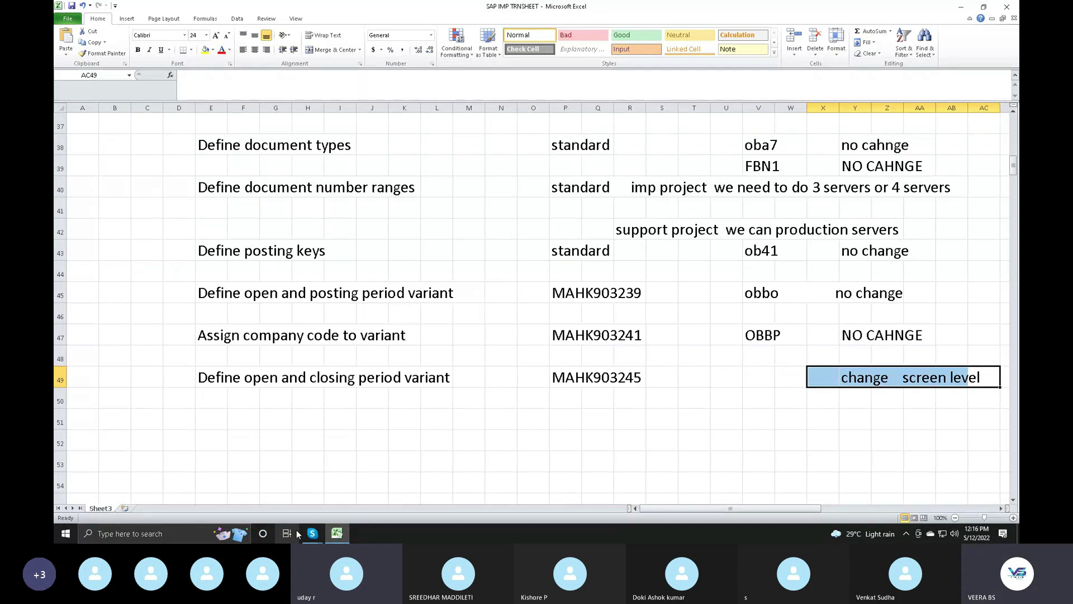
{"action": "left_click", "coordinate": [962, 8]}
{"action": "double_click", "coordinate": [226, 301]}
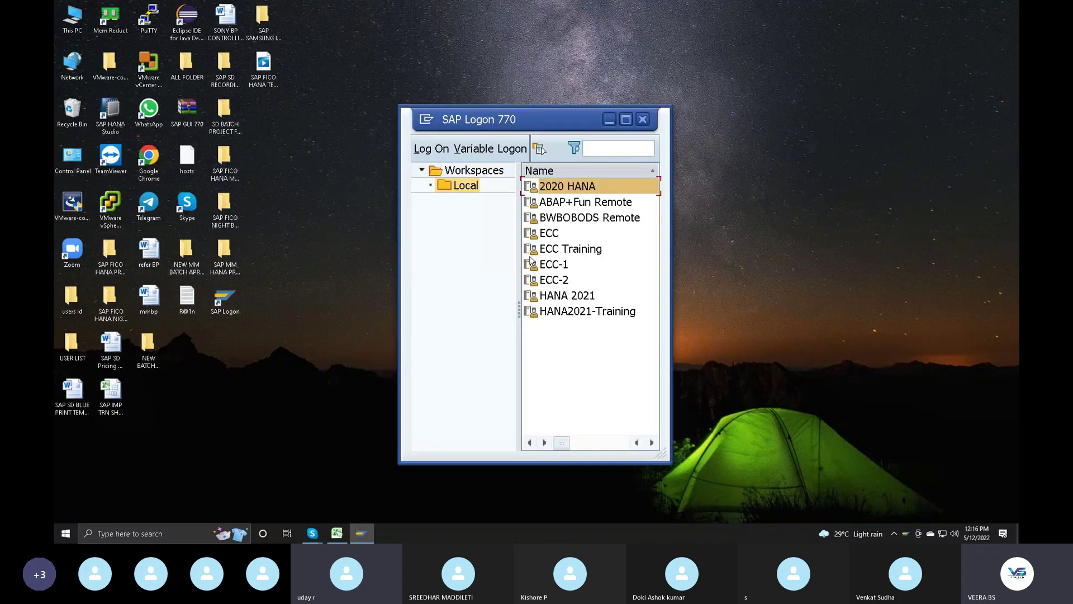
{"action": "double_click", "coordinate": [558, 248]}
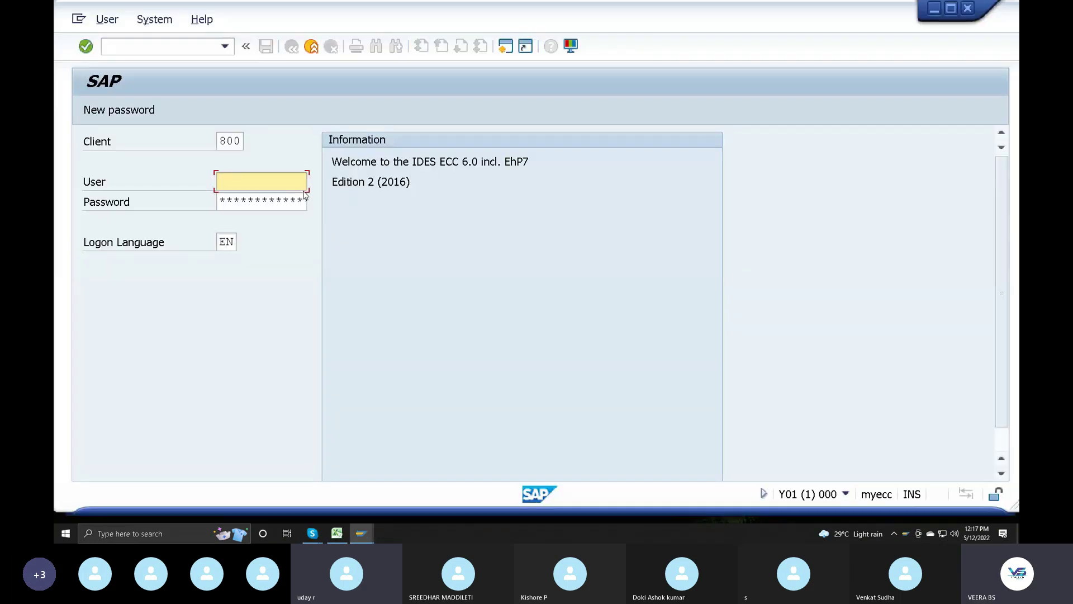
Log on to client 800 of the ECC system with the user name and the account password.
{"action": "type", "text": "e"}
{"action": "key", "text": "Down"}
{"action": "key", "text": "Return"}
{"action": "key", "text": "Tab"}
{"action": "type", "text": "*************"}
{"action": "key", "text": "Return"}
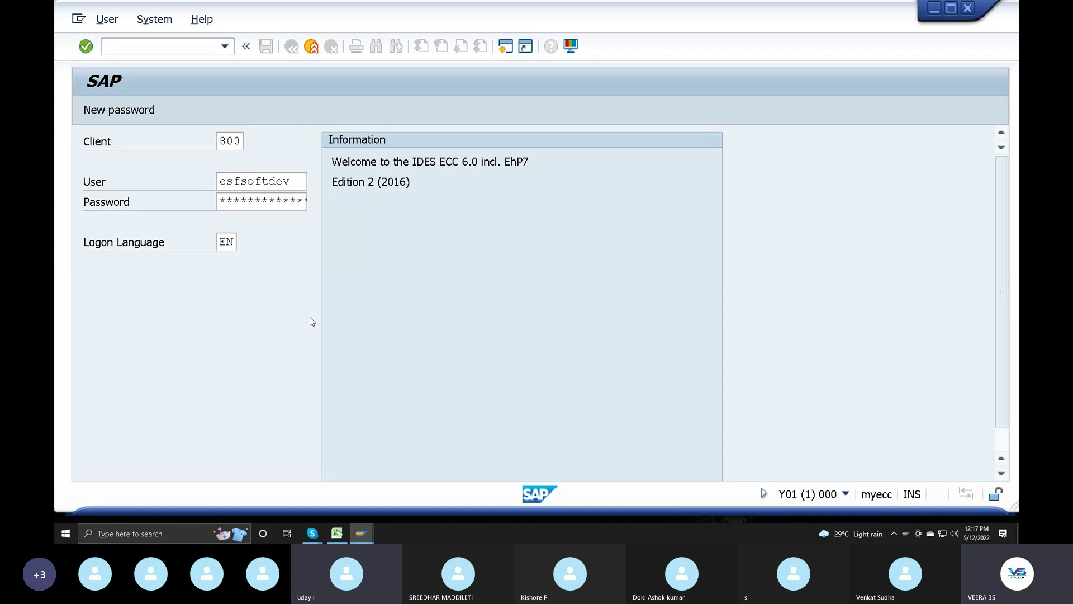
Open Customizing: Execute Project, display the SAP Reference IMG and locate its Financial Accounting nodes.
{"action": "left_click", "coordinate": [224, 46]}
{"action": "left_click", "coordinate": [103, 61]}
{"action": "key", "text": "Return"}
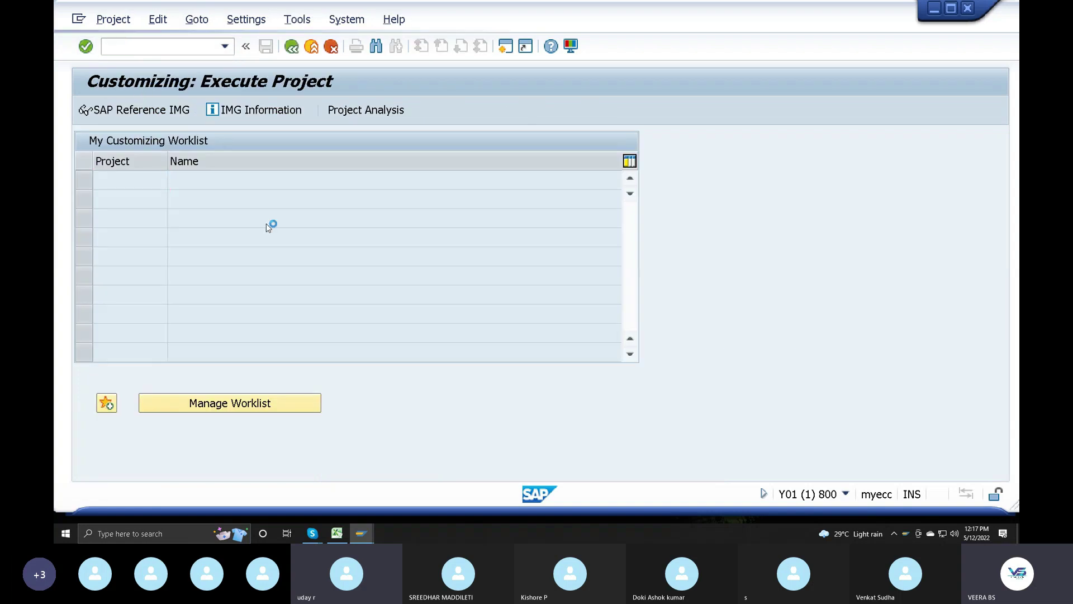
{"action": "key", "text": "F5"}
{"action": "scroll", "coordinate": [84, 302], "scroll_direction": "down", "scroll_amount": 5}
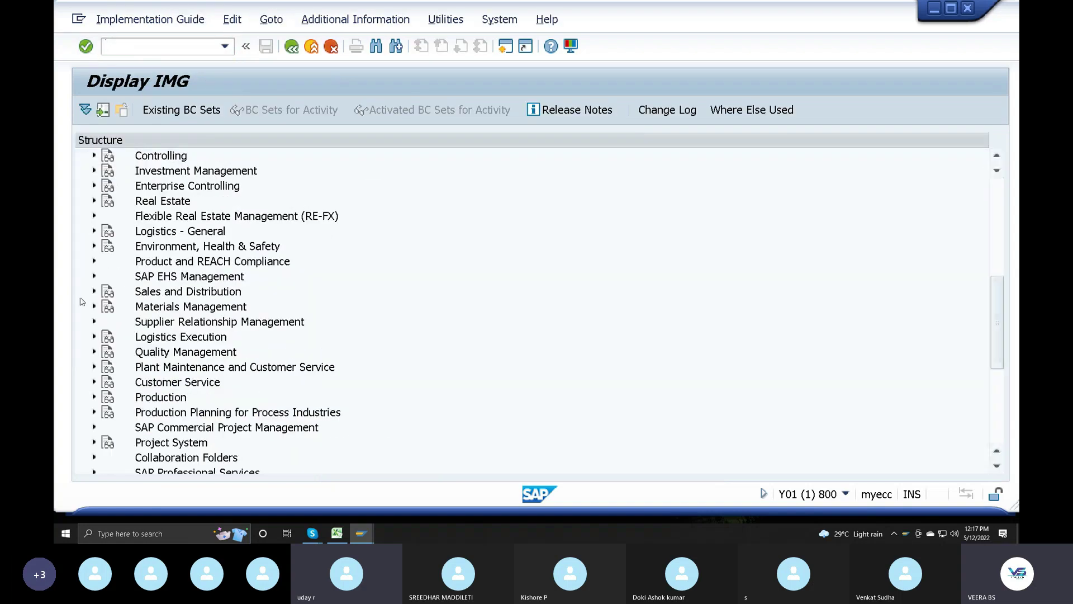
{"action": "scroll", "coordinate": [139, 274], "scroll_direction": "up", "scroll_amount": 3}
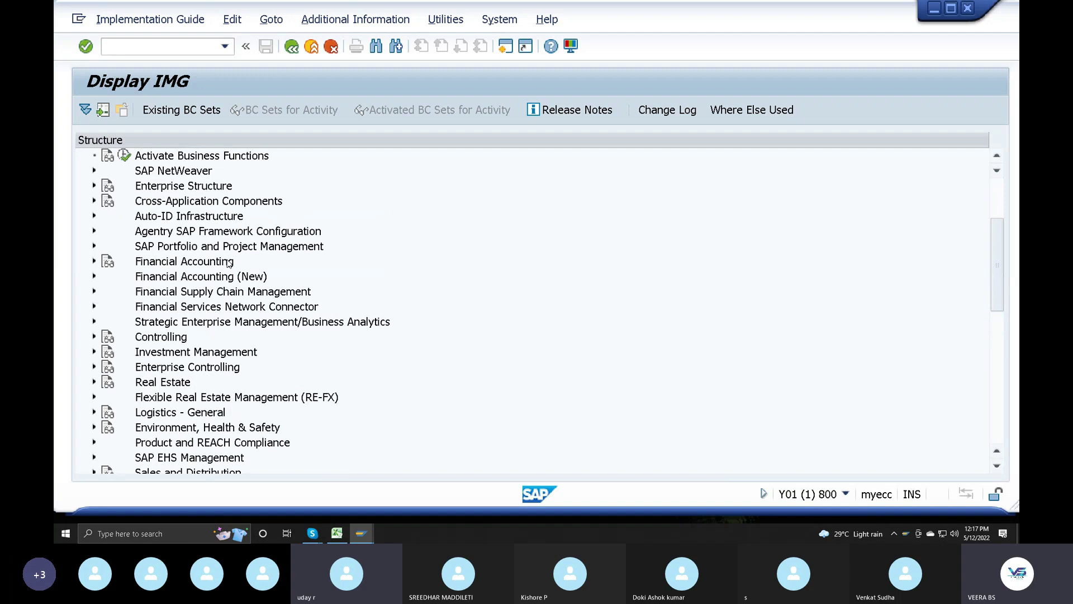
Open the Open and Close Posting Periods activity under Financial Accounting Global Settings, Document, Posting Periods, and examine the variant entries.
{"action": "left_click", "coordinate": [94, 262]}
{"action": "left_click", "coordinate": [103, 276]}
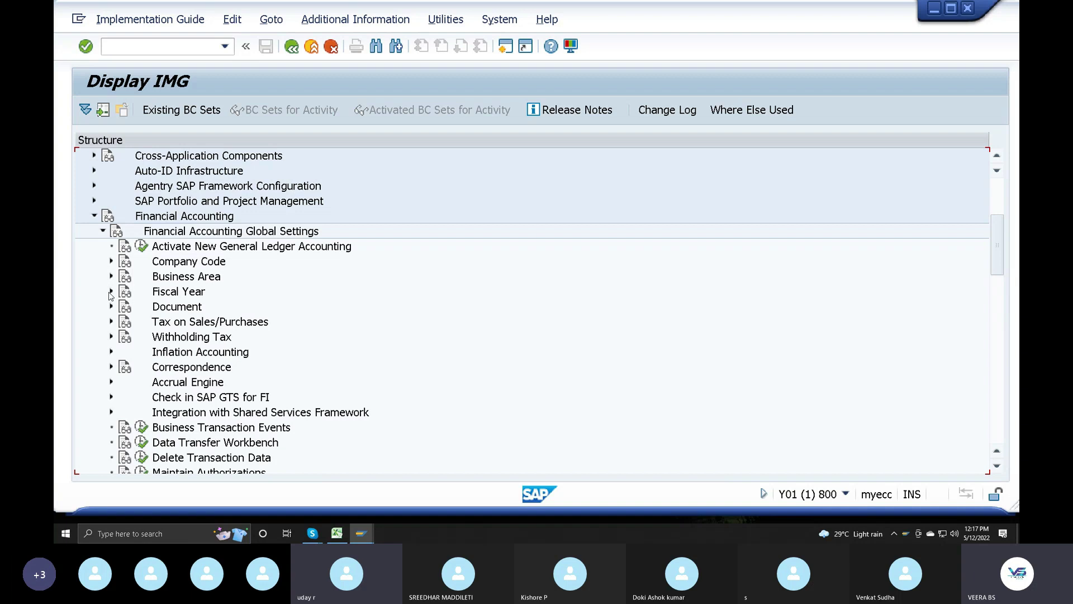
{"action": "left_click", "coordinate": [111, 292]}
{"action": "left_click", "coordinate": [110, 292]}
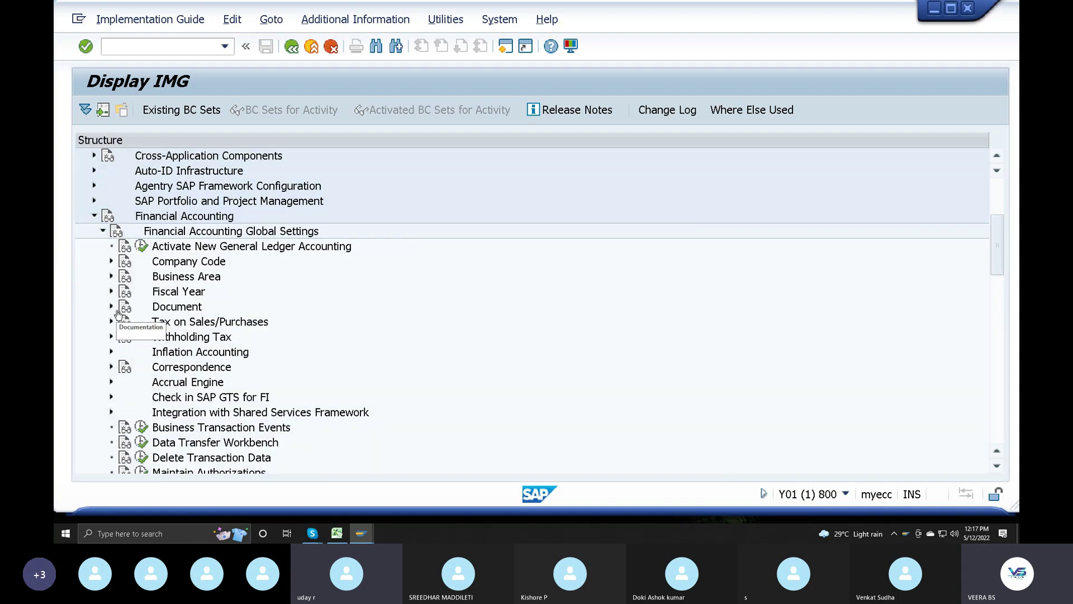
{"action": "left_click", "coordinate": [111, 306]}
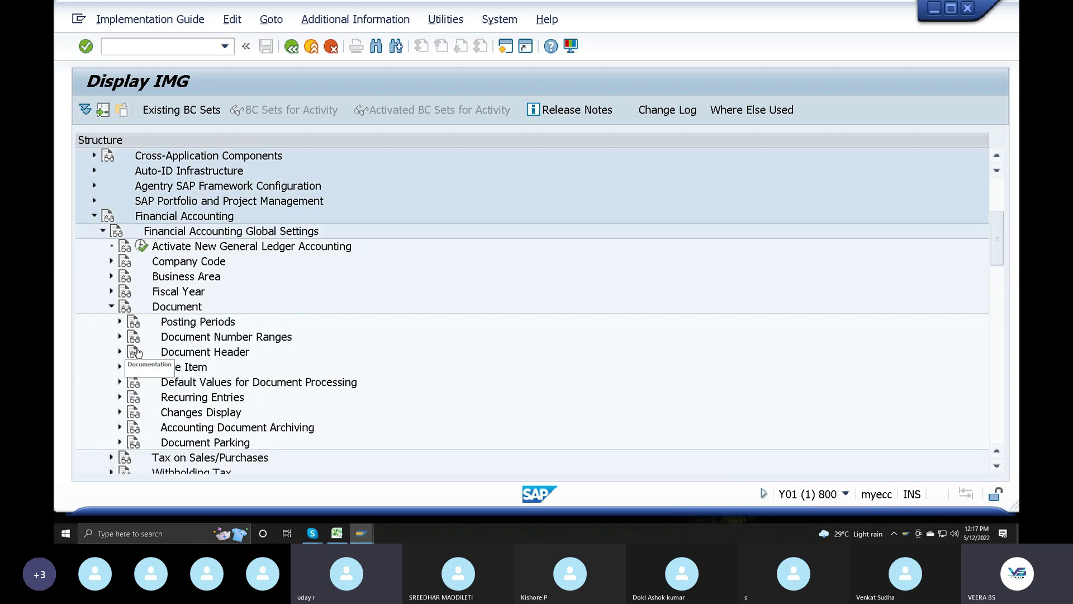
{"action": "left_click", "coordinate": [119, 322]}
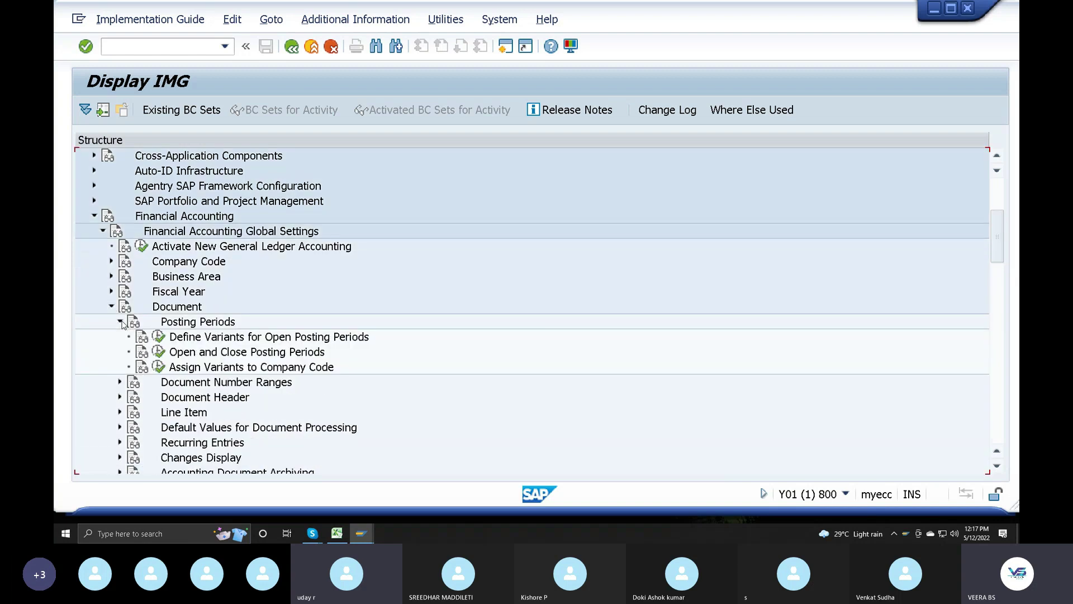
{"action": "left_click", "coordinate": [161, 353]}
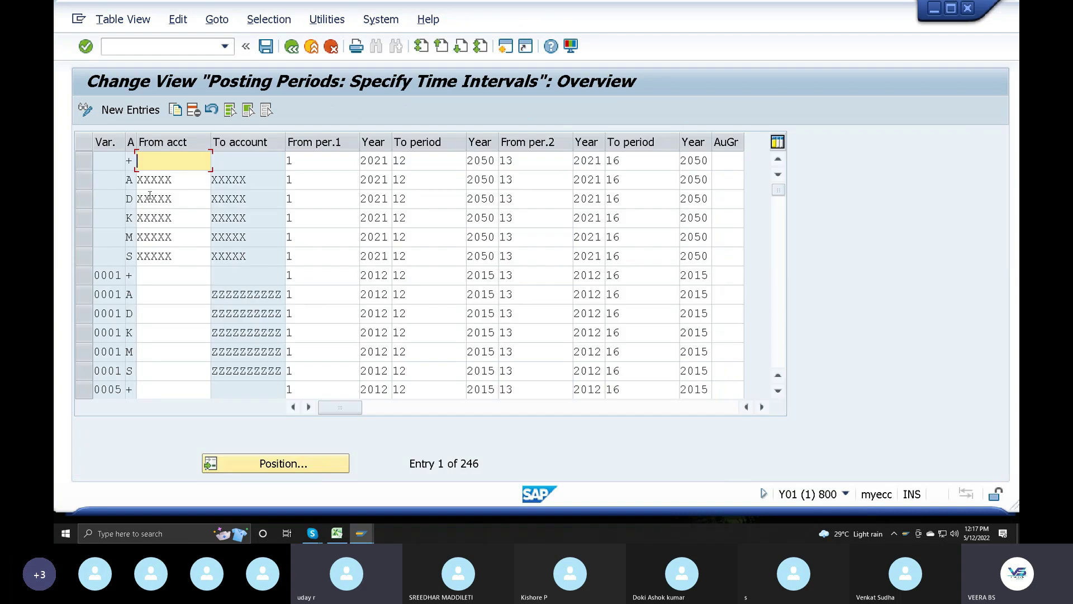
{"action": "left_click", "coordinate": [107, 162]}
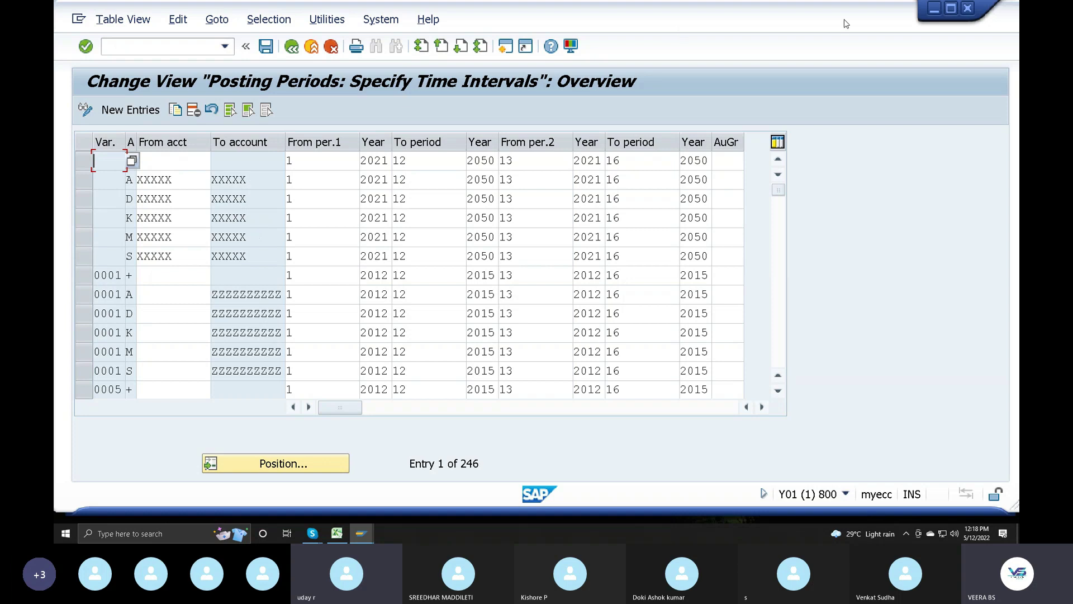
Log off from the ECC session without saving, switch to Skype and end the group call.
{"action": "left_click", "coordinate": [968, 10]}
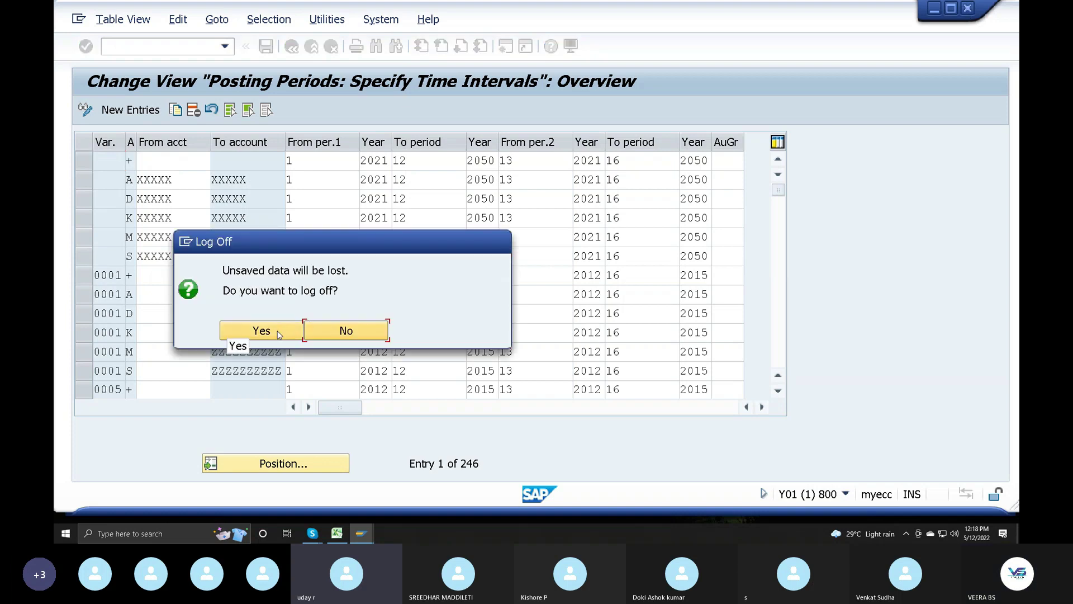
{"action": "left_click", "coordinate": [279, 335]}
{"action": "mouse_move", "coordinate": [311, 537]}
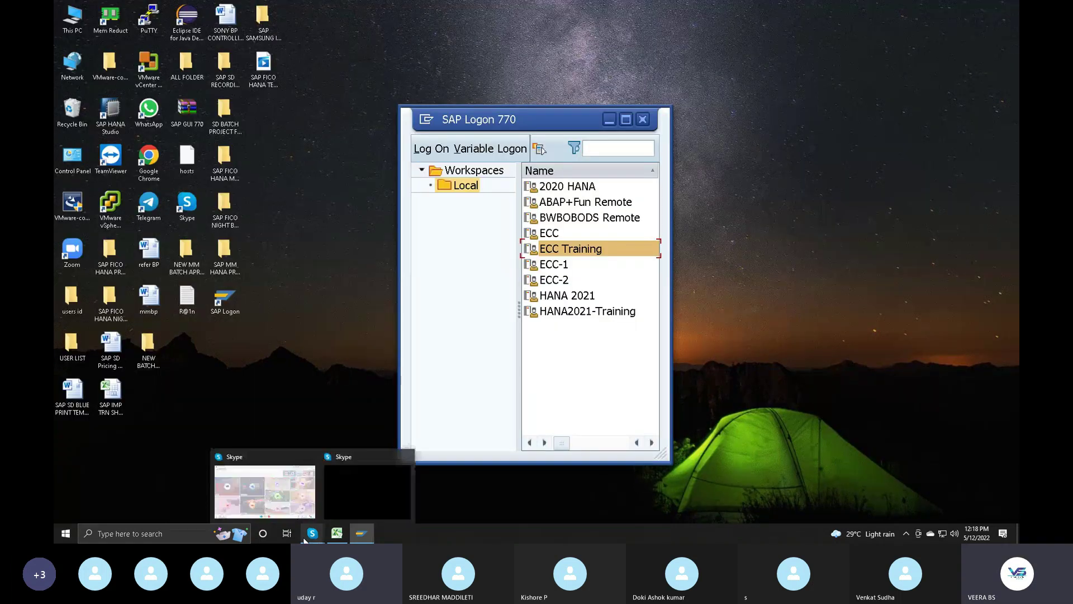
{"action": "left_click", "coordinate": [265, 492]}
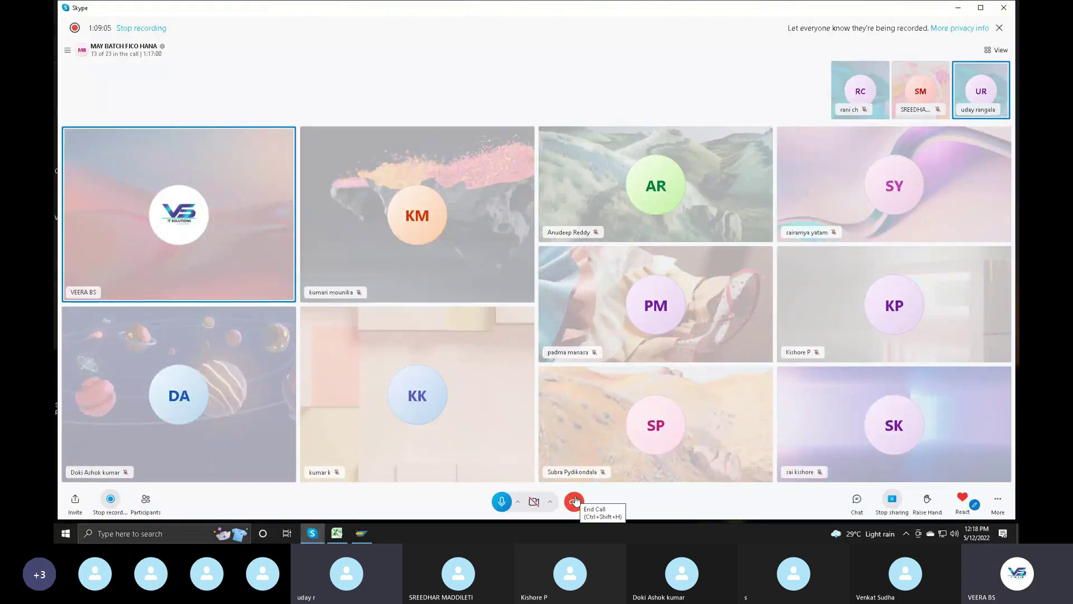
{"action": "left_click", "coordinate": [575, 501]}
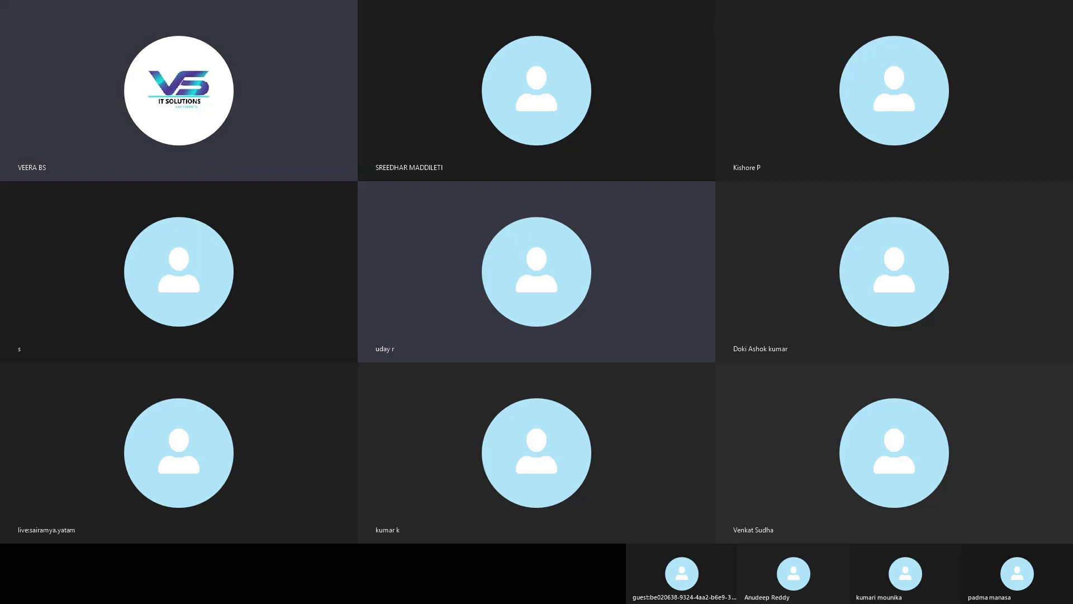